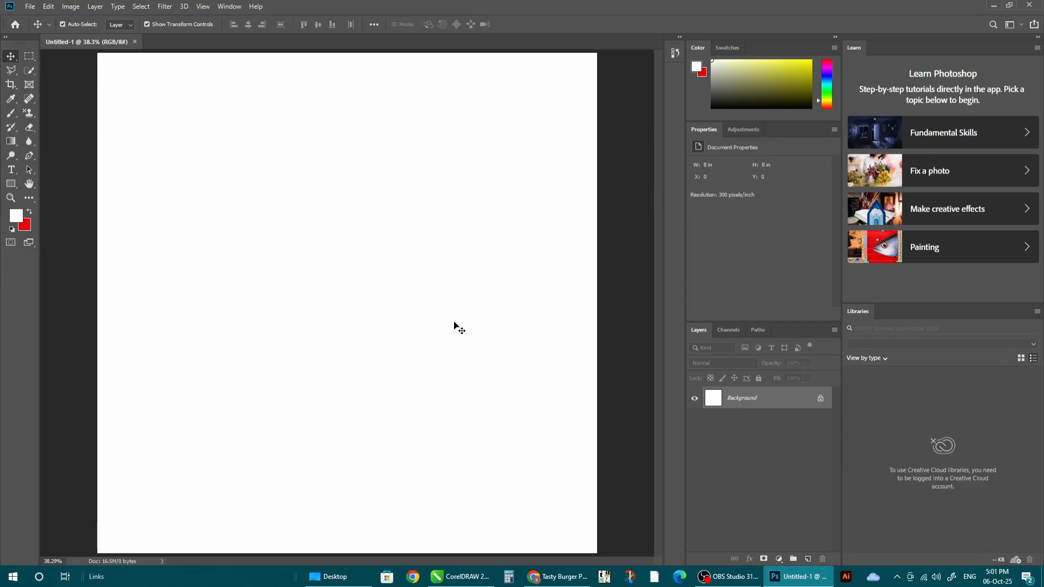
Place the black wood-plank texture from the Desktop folder over the canvas's upper part and enlarge it to about 33%.
left_click(328, 576)
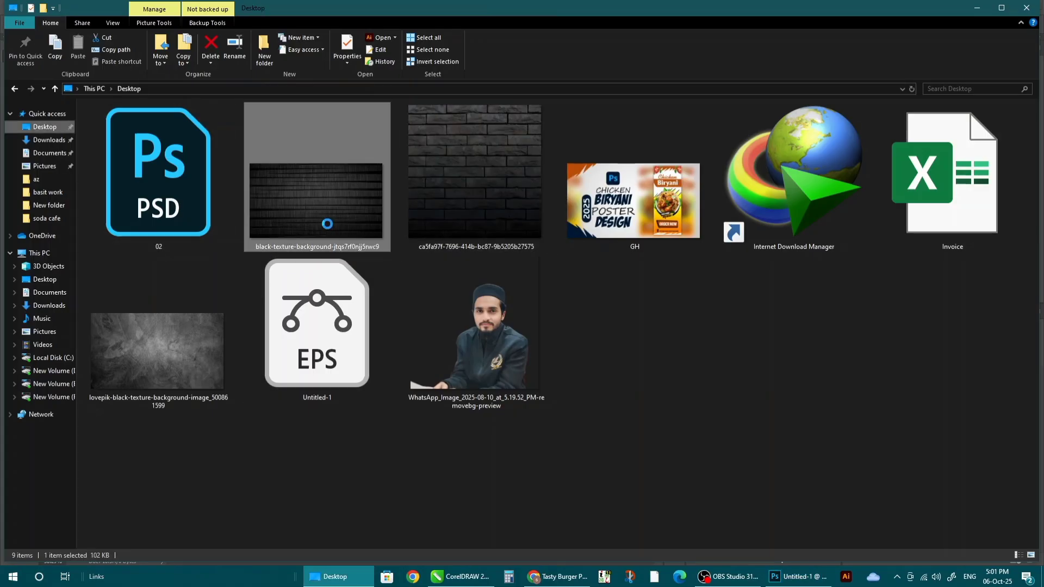
left_click_drag(327, 223, 361, 171)
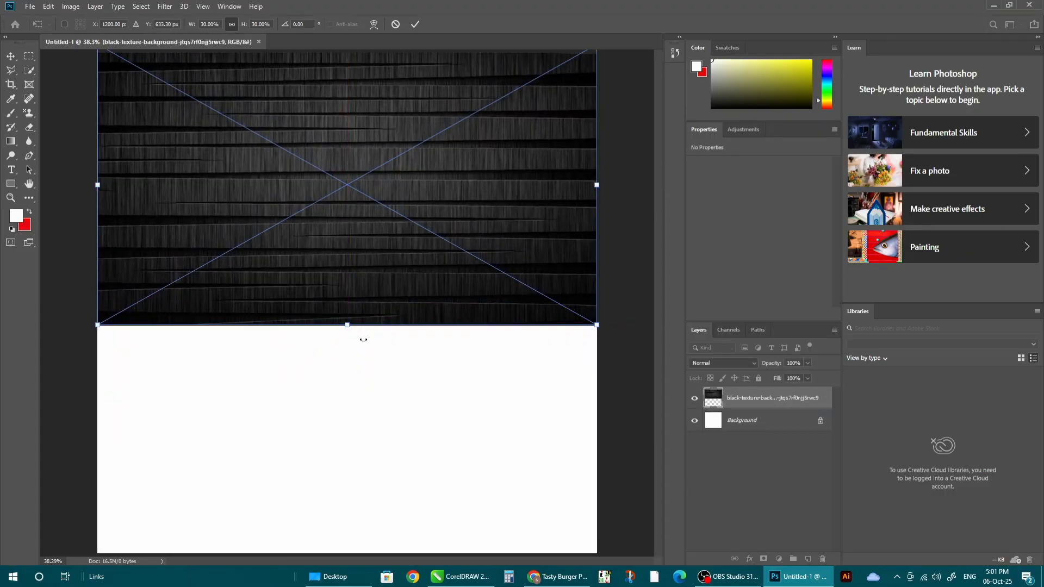
key("Return")
key("ctrl+t")
mouse_move(347, 325)
left_mouse_down()
mouse_move(342, 350)
mouse_move(346, 339)
left_mouse_up()
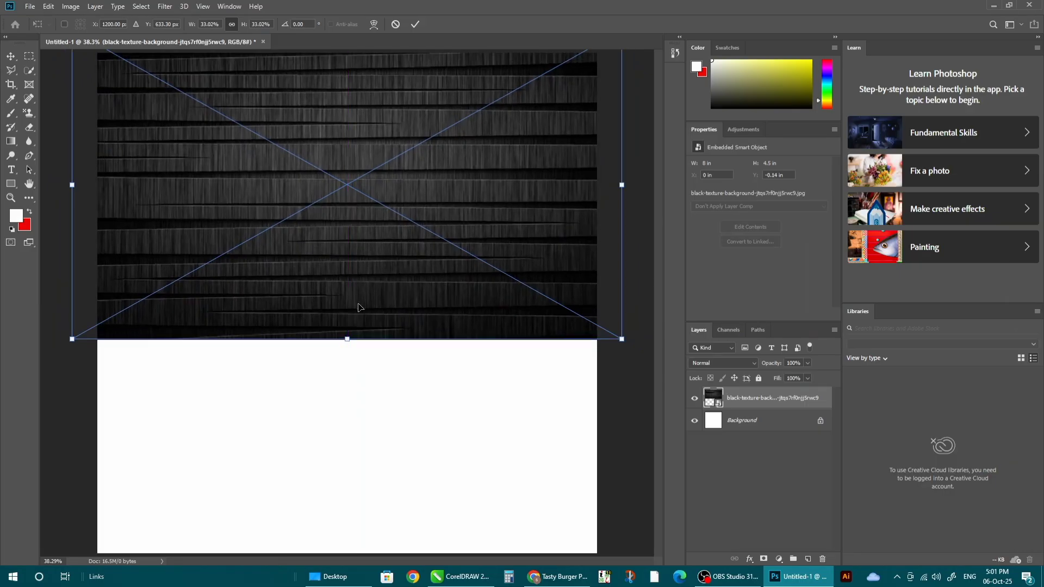
key("Return")
scroll(368, 320, "down", 1)
left_click(609, 403)
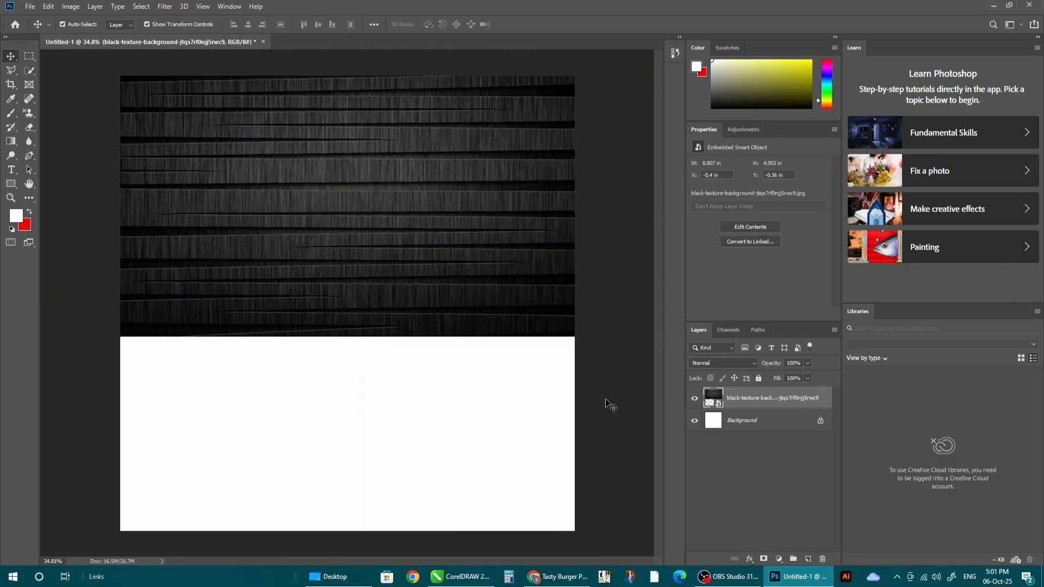
Place the lovepik black texture image over the canvas's lower part and put its layer beneath the wood texture layer.
left_click(342, 577)
left_click_drag(159, 327, 378, 418)
left_click_drag(368, 300, 359, 397)
left_click_drag(753, 402, 756, 433)
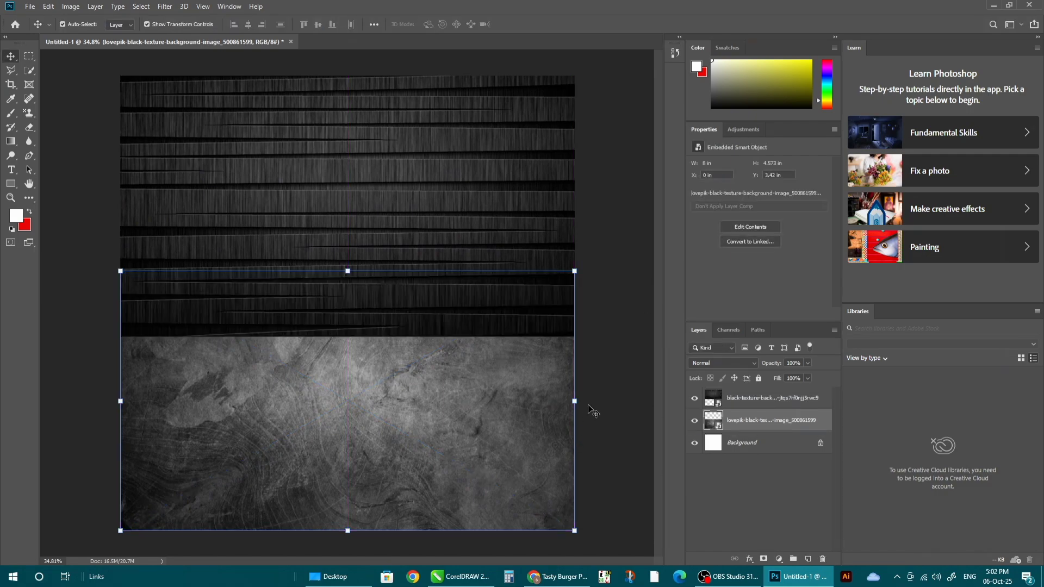
Warp the grey floor texture, lowering its upper corners and top edge to just above the wood wall's lower edge.
scroll(386, 364, "down", 3)
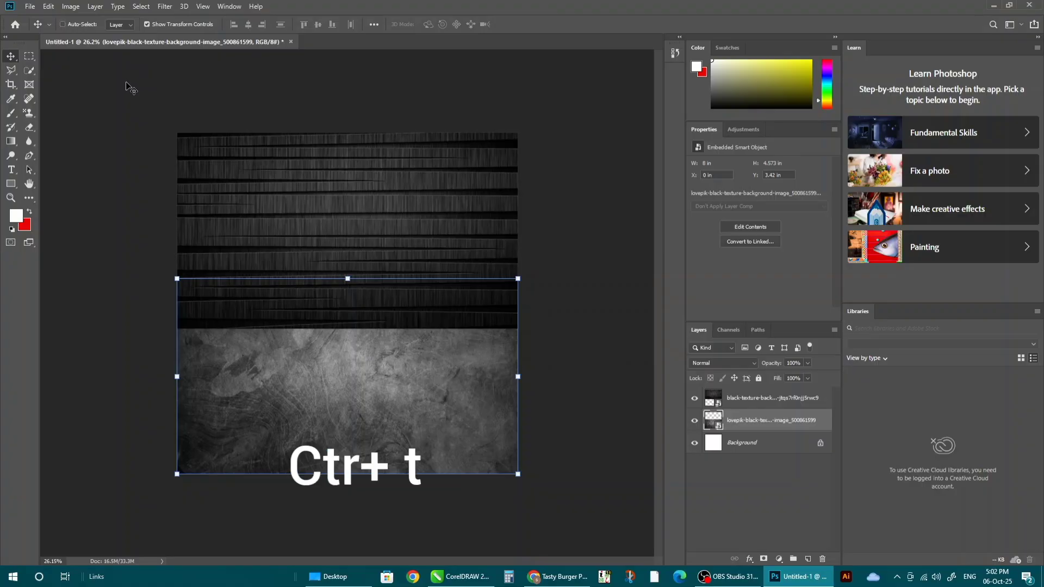
key("ctrl+t")
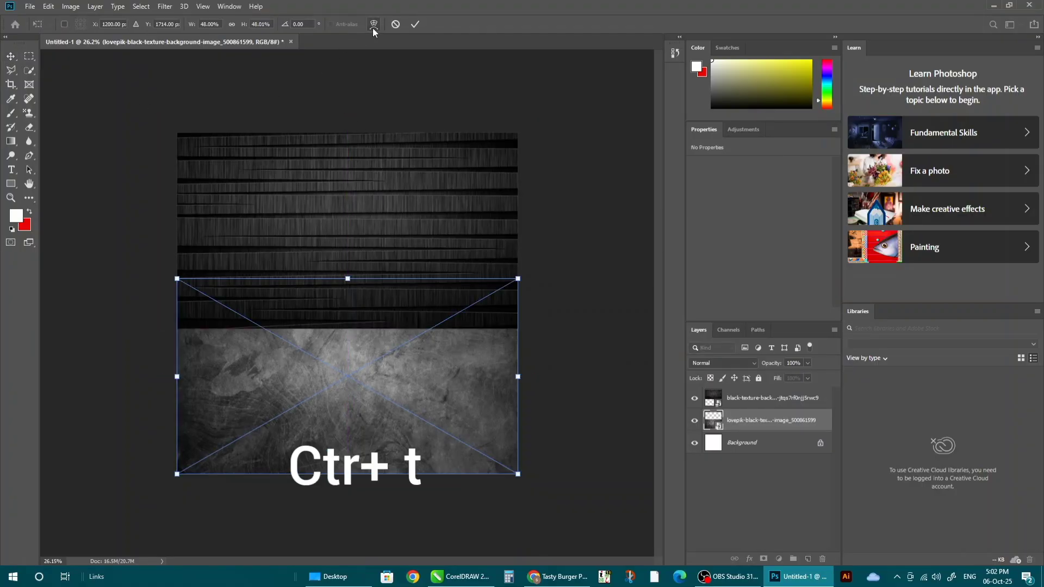
left_click(373, 24)
left_click_drag(181, 282, 170, 319)
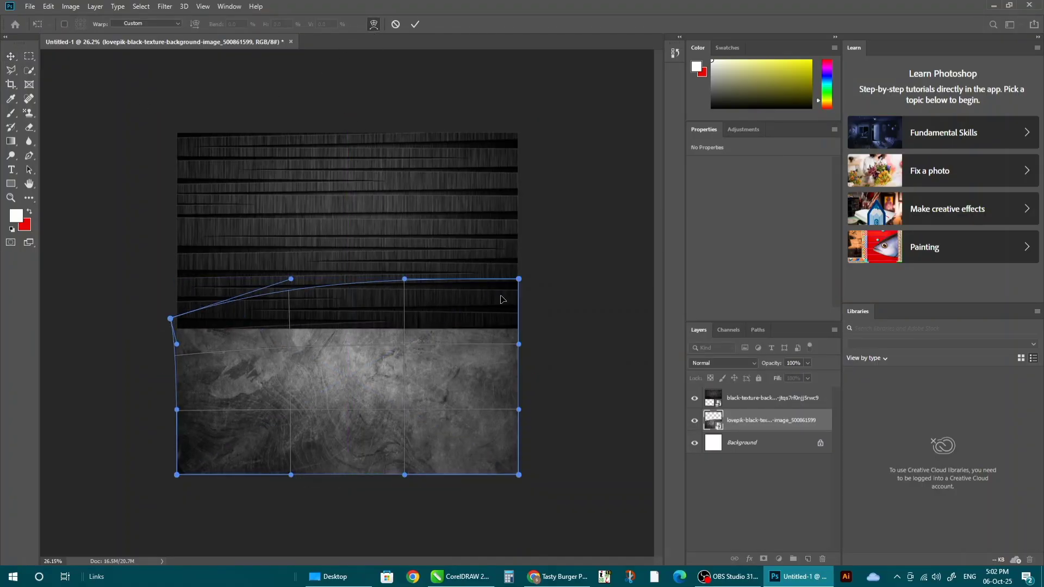
left_click_drag(519, 279, 518, 325)
left_click_drag(291, 279, 291, 317)
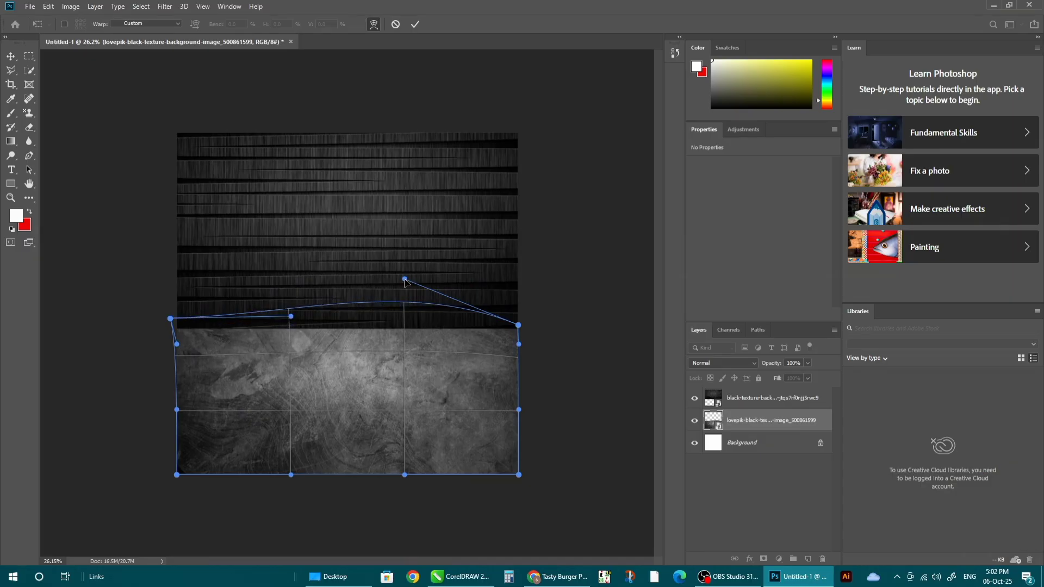
left_click_drag(404, 279, 395, 313)
Stretch the floor texture's lower corners and bottom edge outward past both sides of the canvas to give it perspective.
left_click_drag(177, 475, 138, 477)
left_click_drag(520, 476, 614, 476)
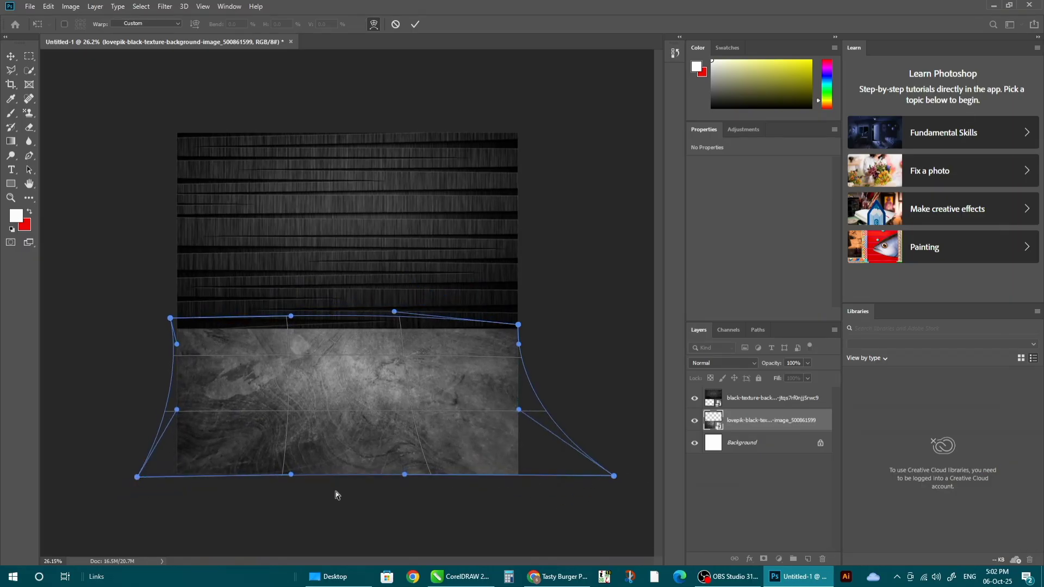
left_click_drag(405, 475, 427, 476)
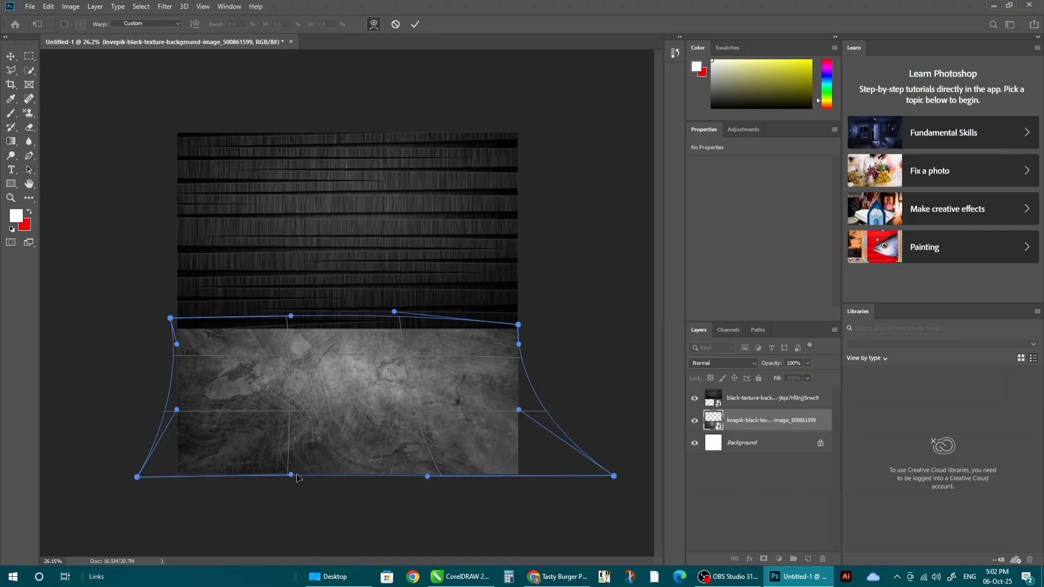
left_click_drag(292, 475, 241, 478)
left_click_drag(137, 477, 40, 468)
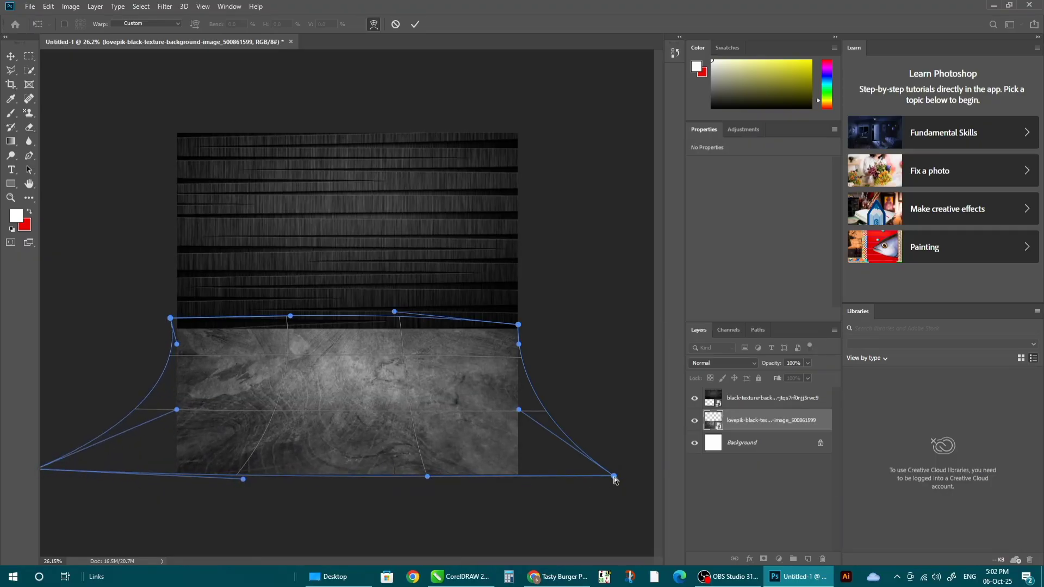
left_click_drag(614, 477, 682, 472)
Flatten the floor texture's top edge slightly below the wood wall's lower edge and apply the warp.
left_click_drag(518, 324, 518, 338)
left_click_drag(395, 312, 384, 343)
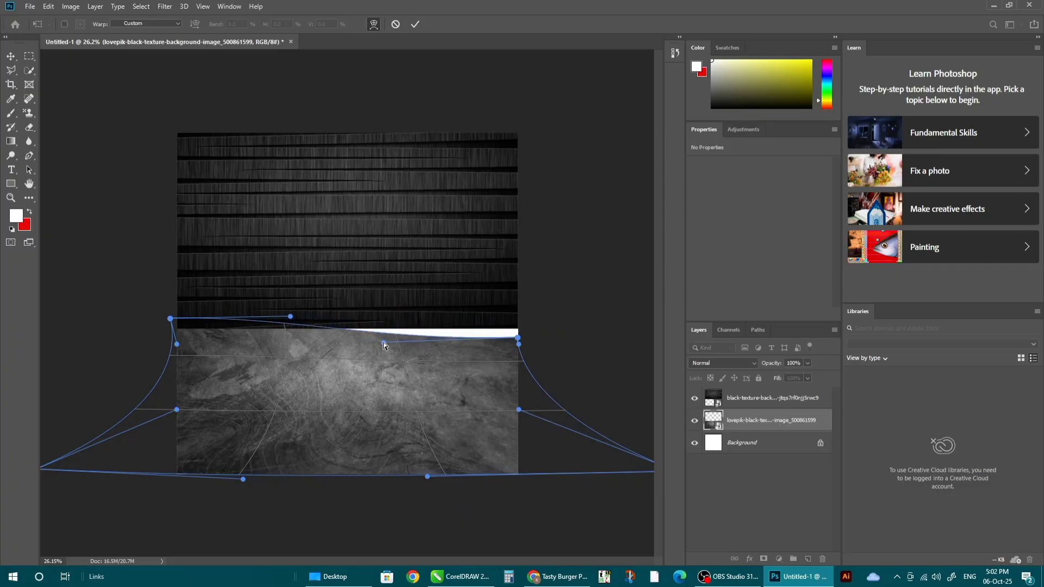
left_click_drag(291, 318, 283, 343)
left_click_drag(171, 319, 176, 337)
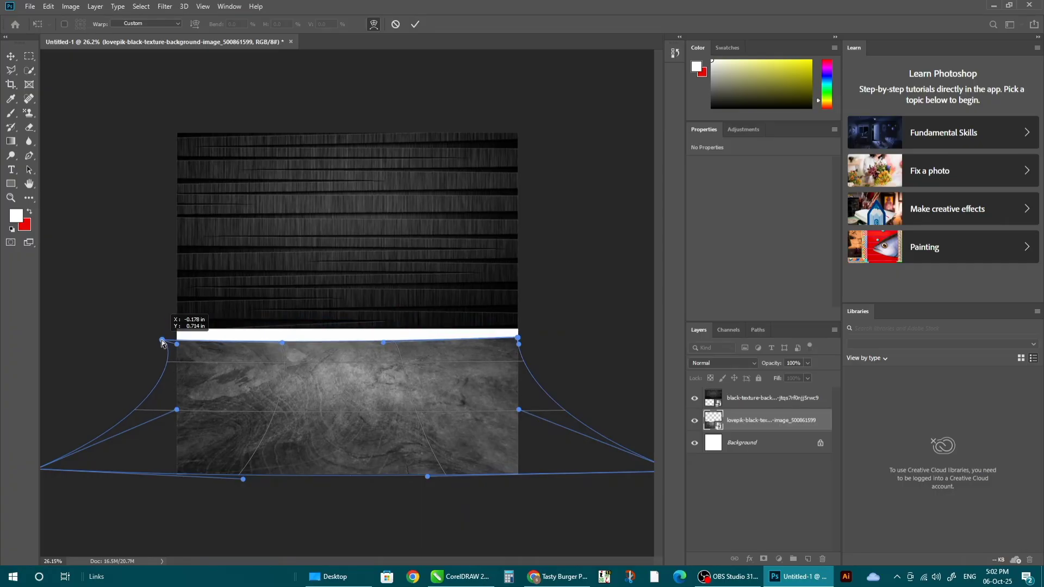
key("Return")
Enlarge the wood wall texture to about 35.5% so its lower edge covers the gap above the floor.
left_click(709, 397)
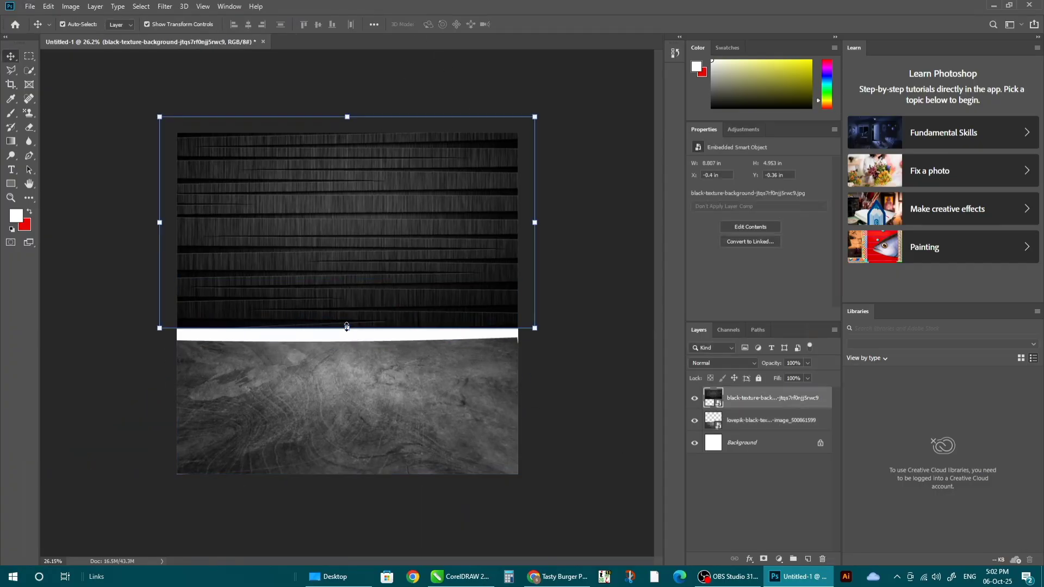
key("ctrl+t")
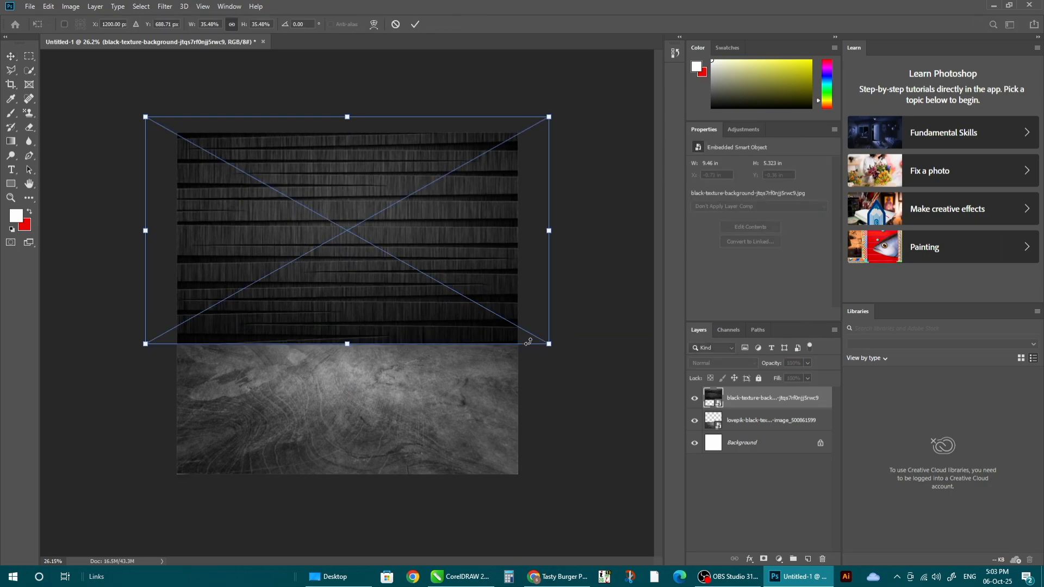
left_click(601, 306)
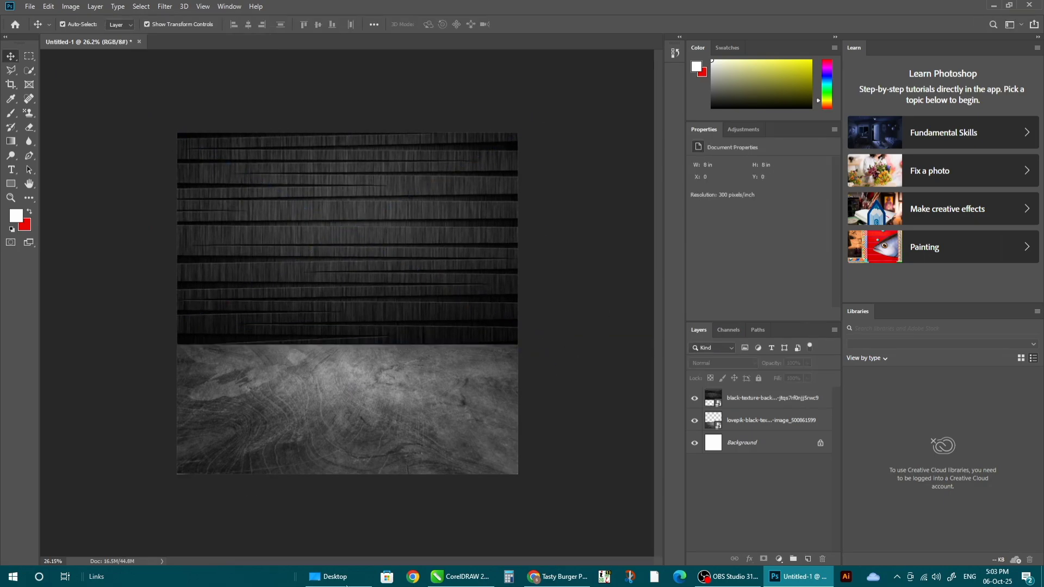
Place the tasty burger PNG from the Downloads folder over the background, scaled to about 11.85%.
left_click(335, 576)
left_click(48, 140)
left_click(174, 243)
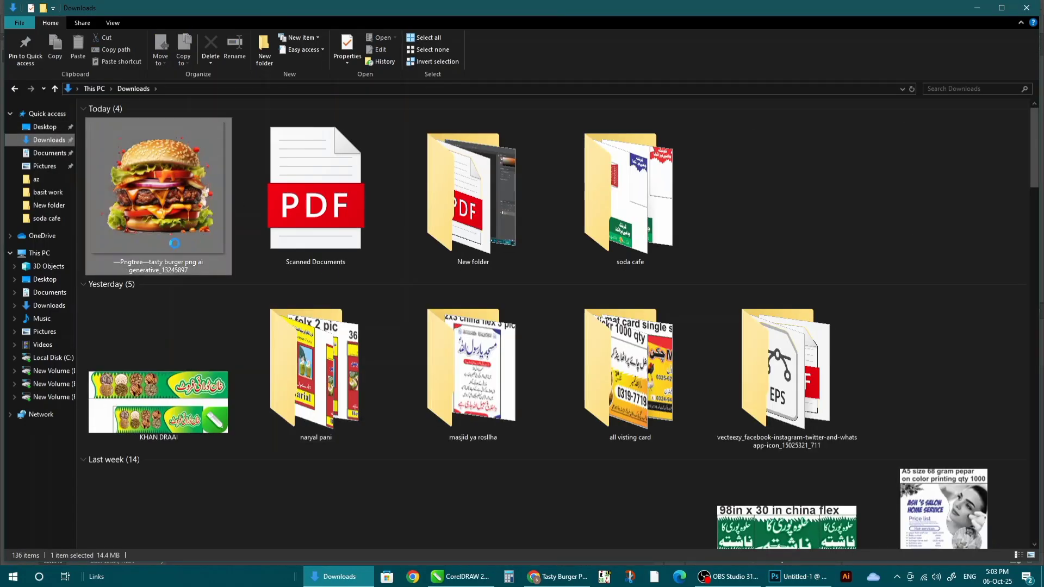
left_click_drag(167, 197, 422, 369)
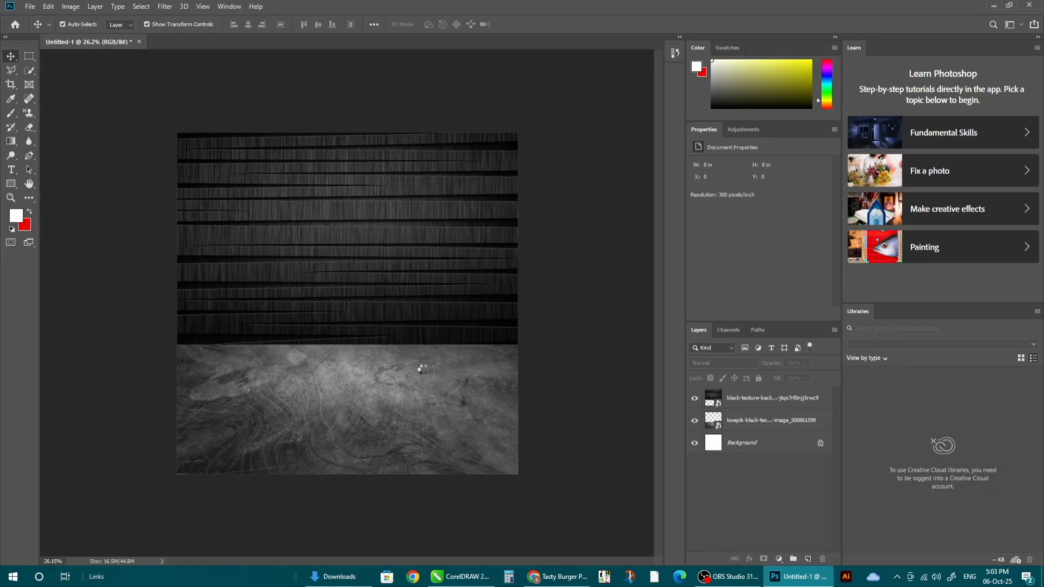
left_click_drag(520, 130, 481, 159)
left_click_drag(455, 257, 445, 257)
key("Return")
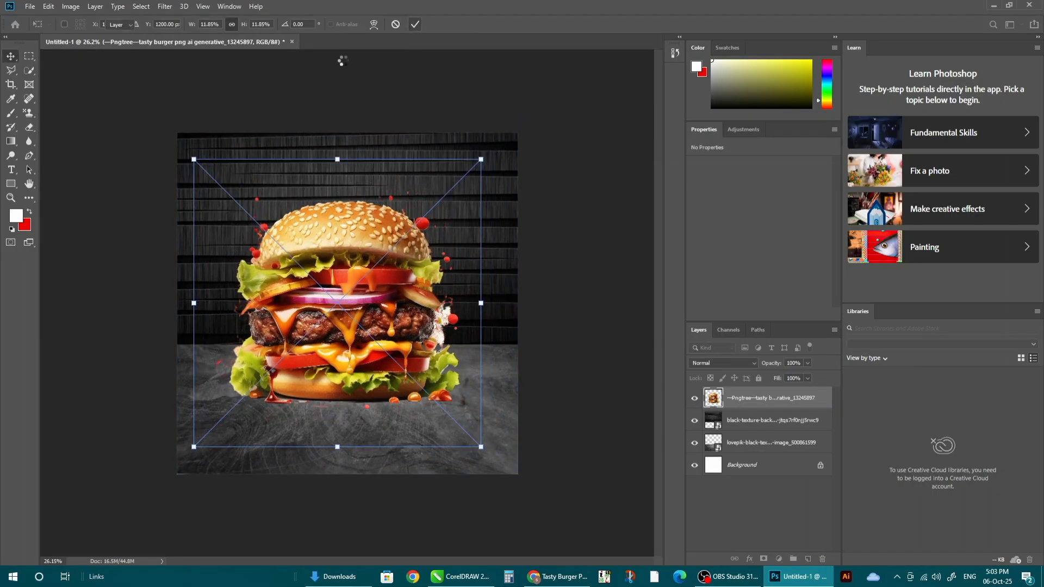
Align the burger layer to the canvas's horizontal centre.
left_click(374, 24)
left_click(408, 123)
left_click(411, 138)
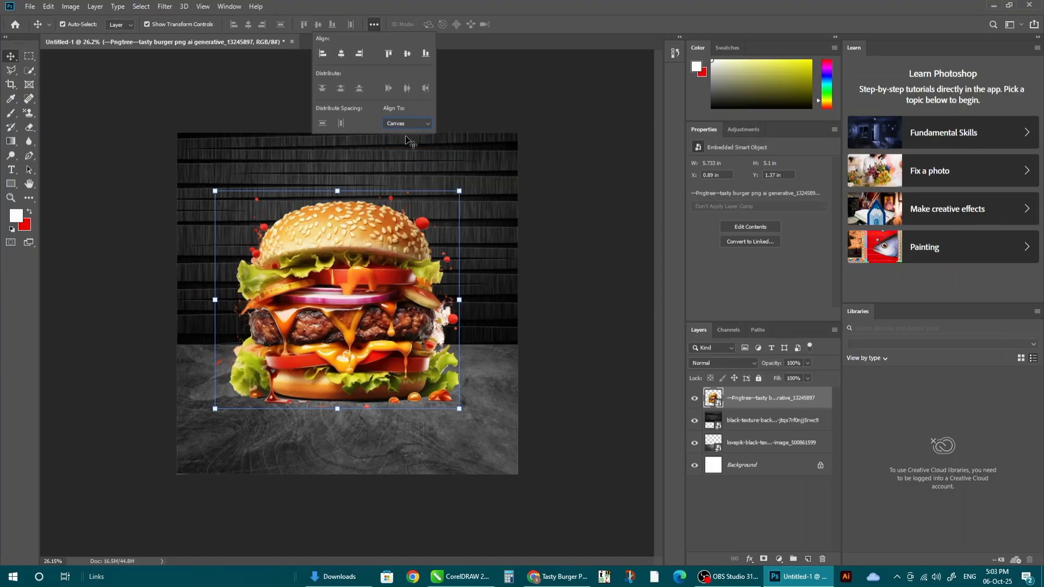
left_click(341, 54)
left_click(571, 250)
key("ctrl+0")
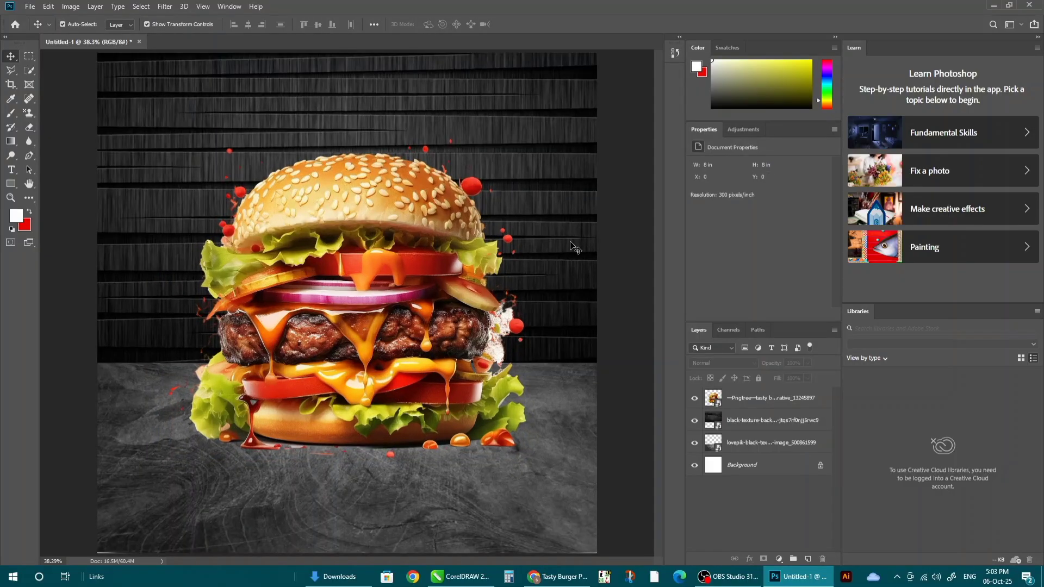
left_click(767, 403)
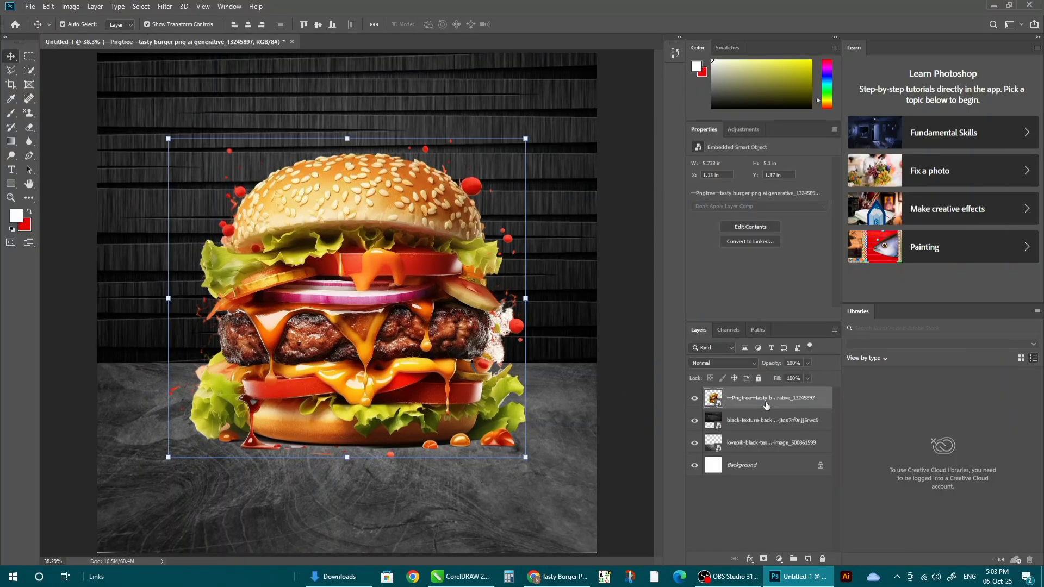
left_click(631, 459)
Add a white text layer reading "tasty" on the wall above the burger.
left_click(10, 170)
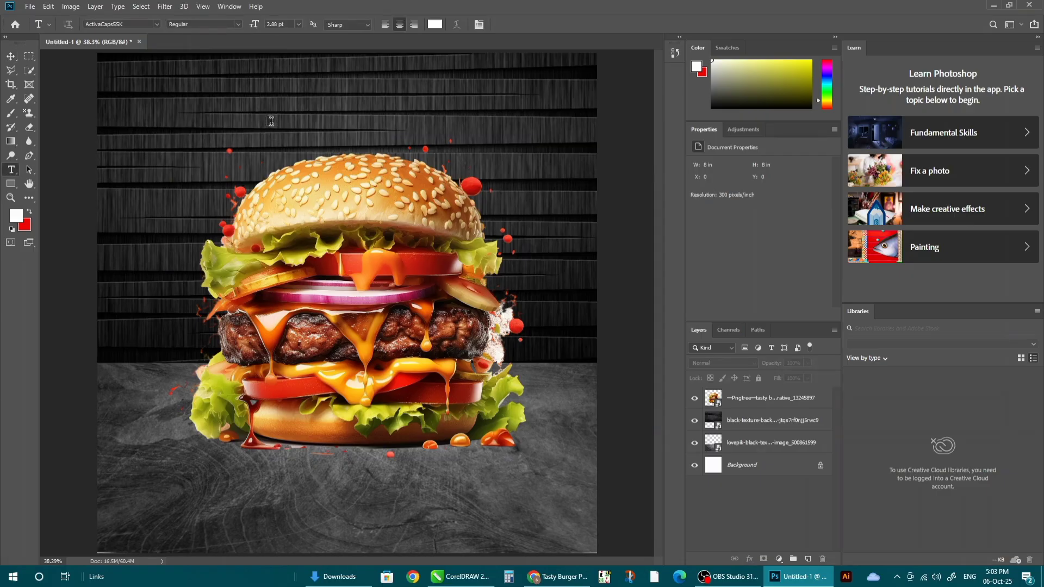
left_click(271, 124)
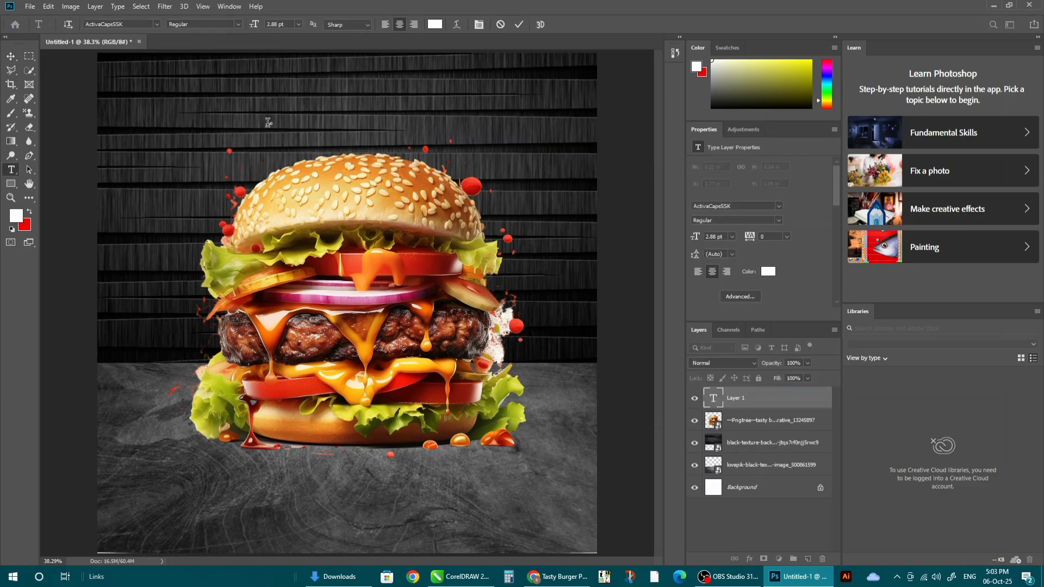
left_click(10, 56)
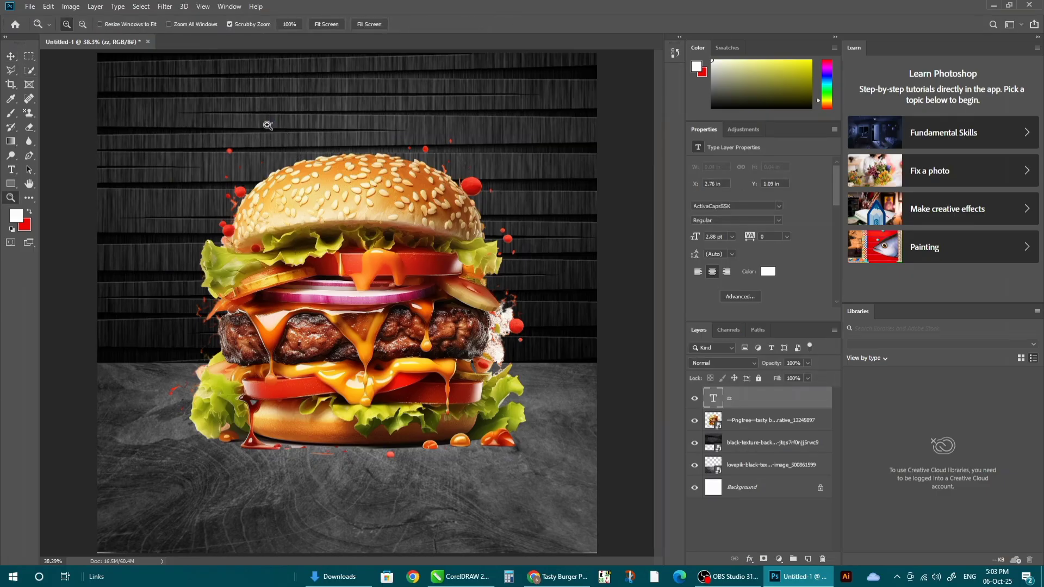
scroll(269, 125, "up", 5)
double_click(279, 126)
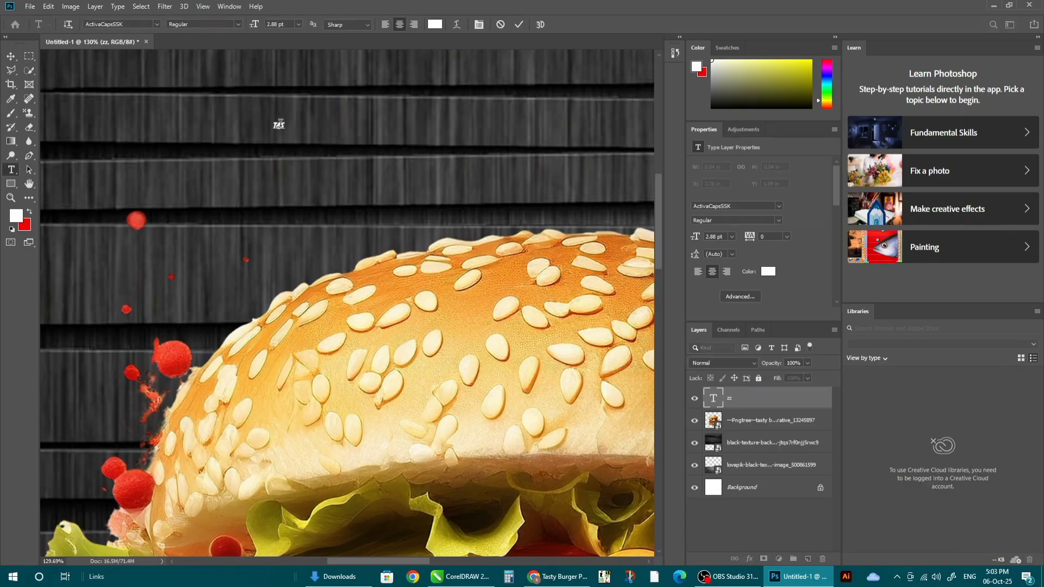
scroll(269, 177, "down", 5)
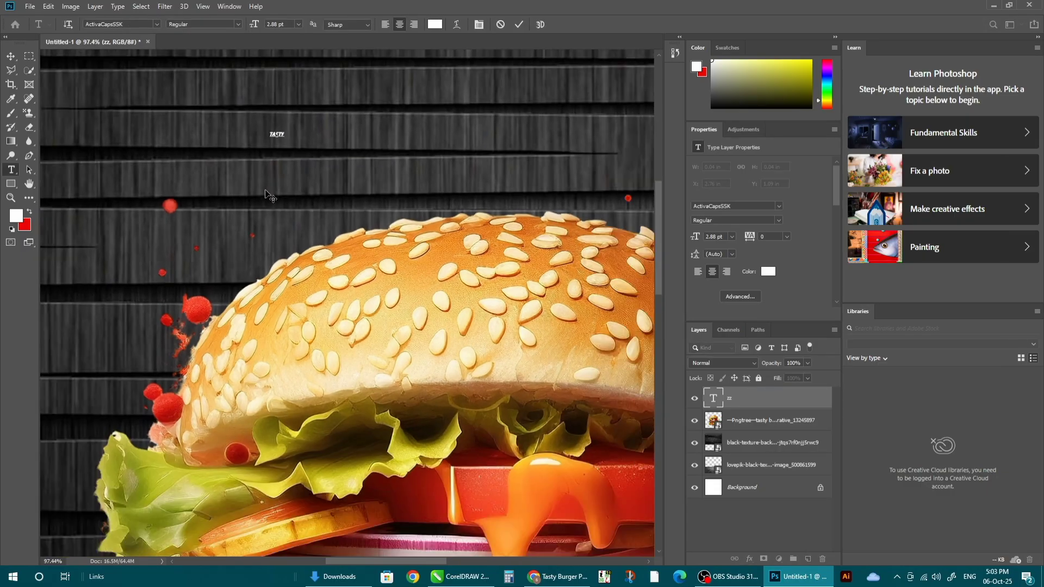
Enlarge the "tasty" text to about 88 pt and position it above the burger's bun.
left_click(10, 56)
left_click_drag(280, 148, 448, 222)
scroll(247, 192, "down", 5)
left_click_drag(273, 171, 360, 161)
key("Return")
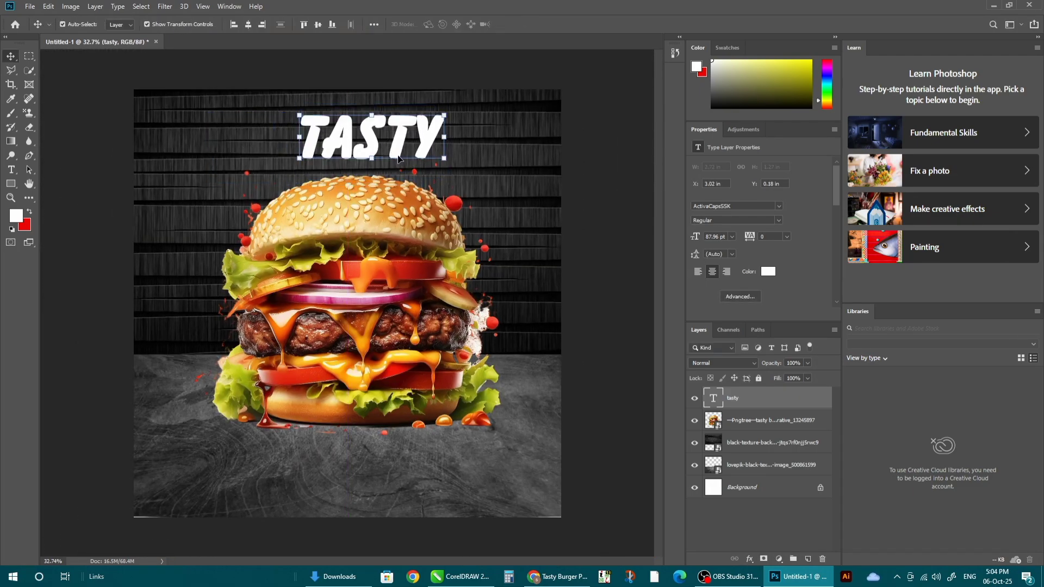
Change the title's font to Agatha and capitalise its first letter so it reads "Tasty".
left_click(779, 207)
left_click(771, 260)
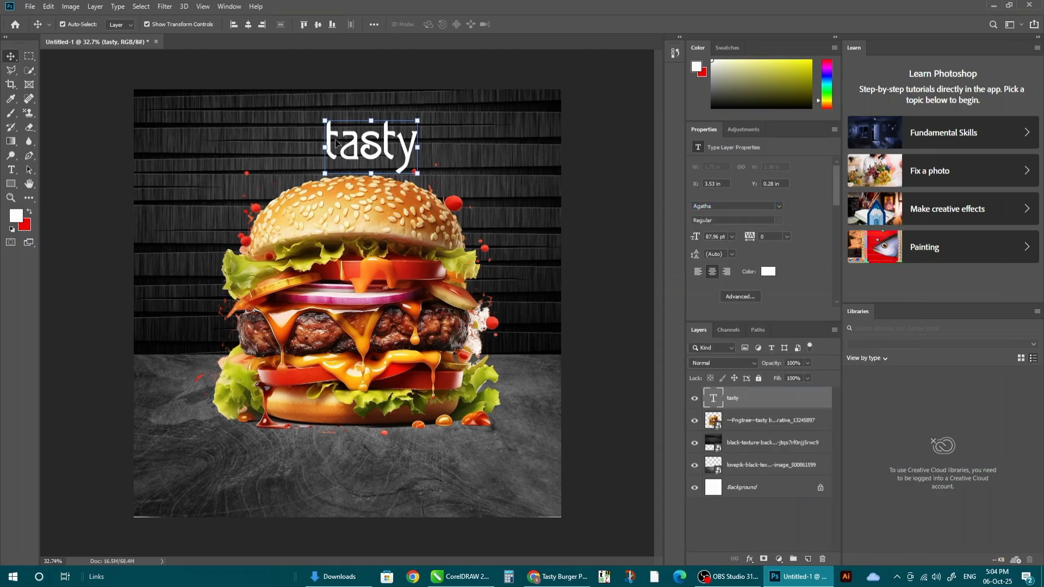
double_click(335, 143)
left_click_drag(339, 140, 307, 139)
type("T")
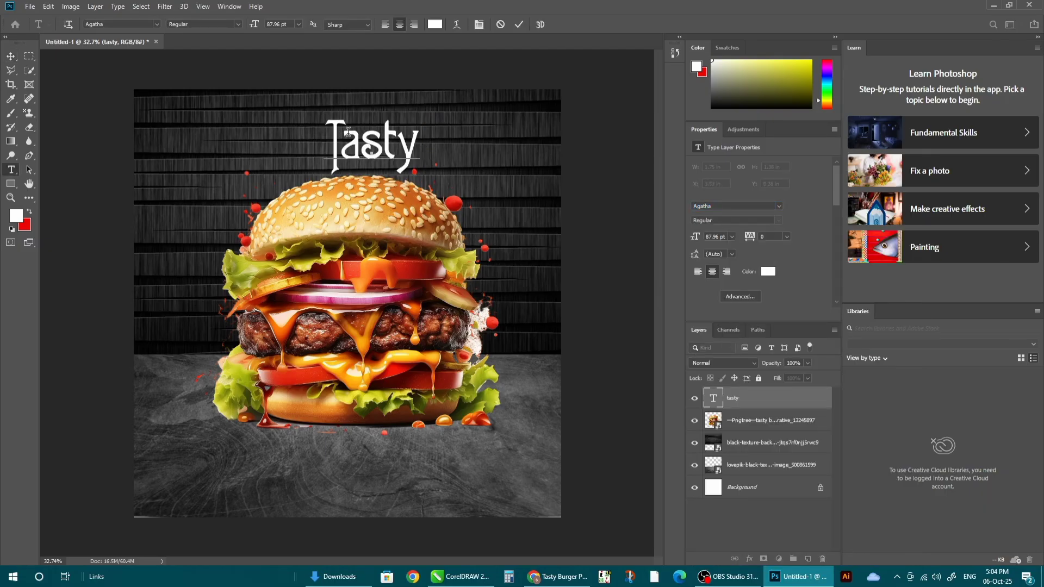
key("ctrl+Return")
Centre the "Tasty" text horizontally on the canvas and move the burger down to leave room beneath it.
key("v")
left_click(248, 25)
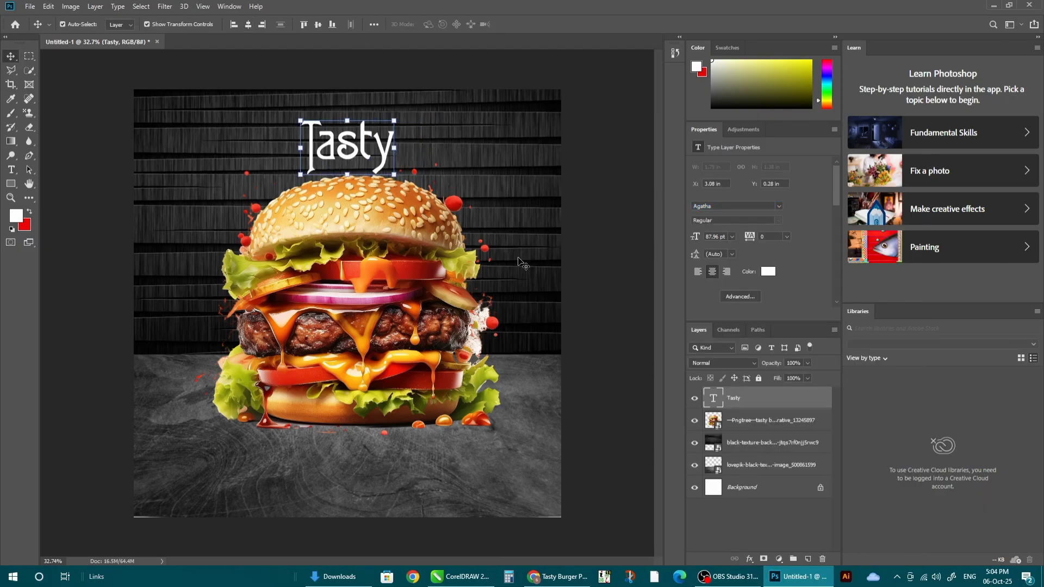
left_click_drag(356, 229, 370, 256)
Duplicate the "Tasty" text directly below the original and change the copy to read "Burger".
left_click(362, 170)
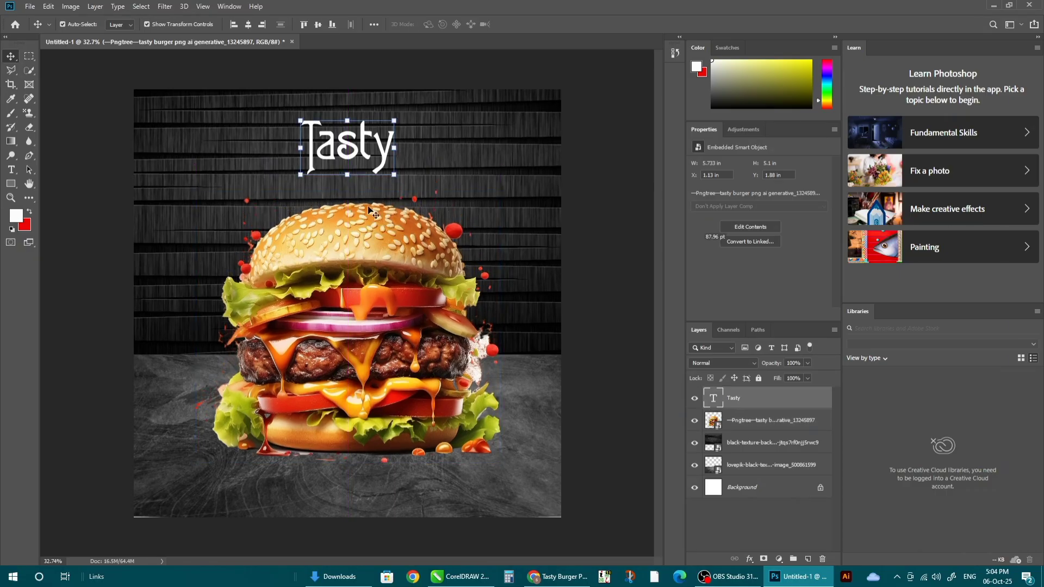
left_click_drag(363, 142, 363, 194)
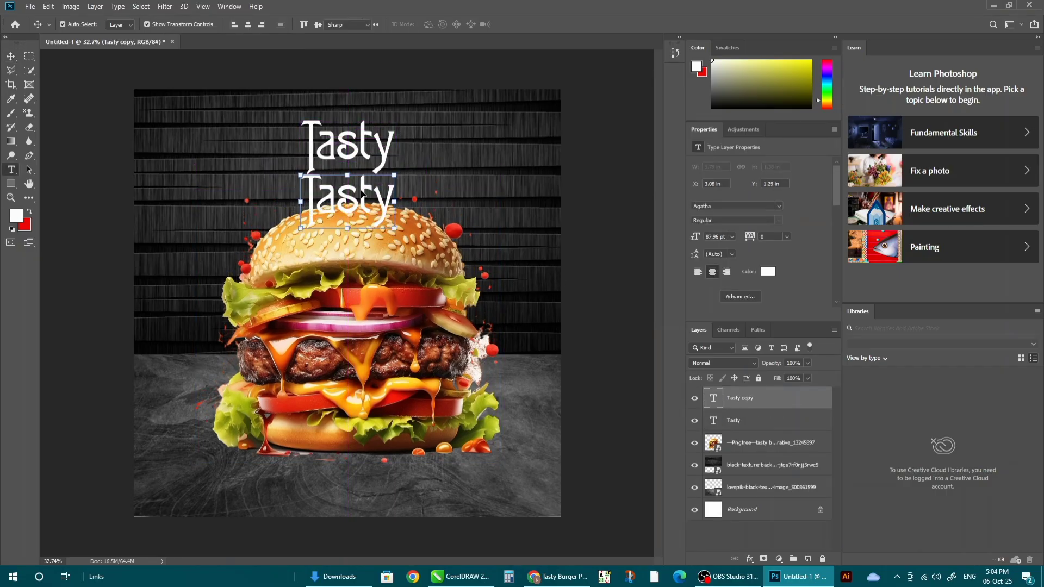
double_click(362, 190)
type("Burger")
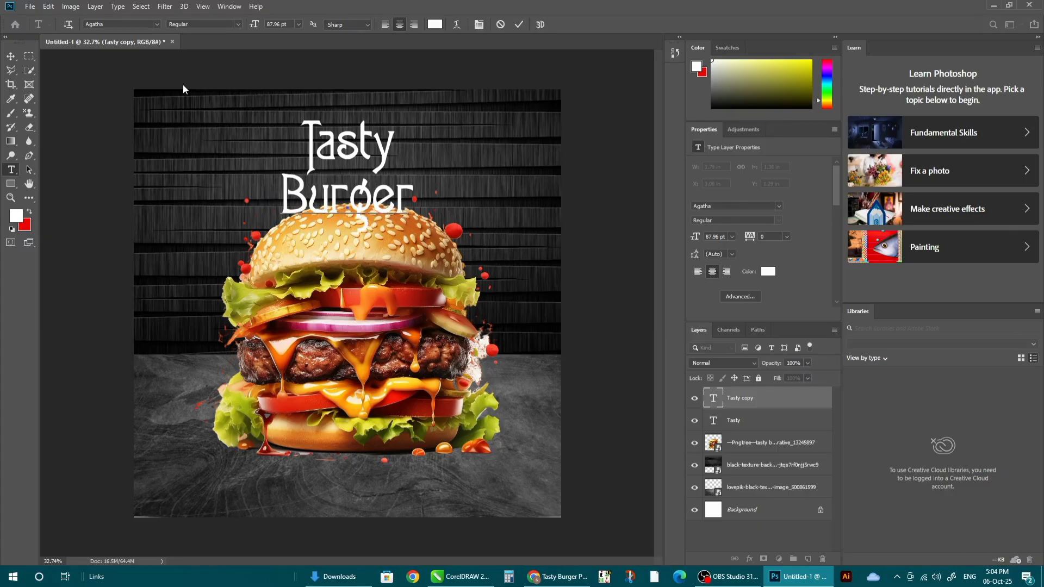
left_click(11, 56)
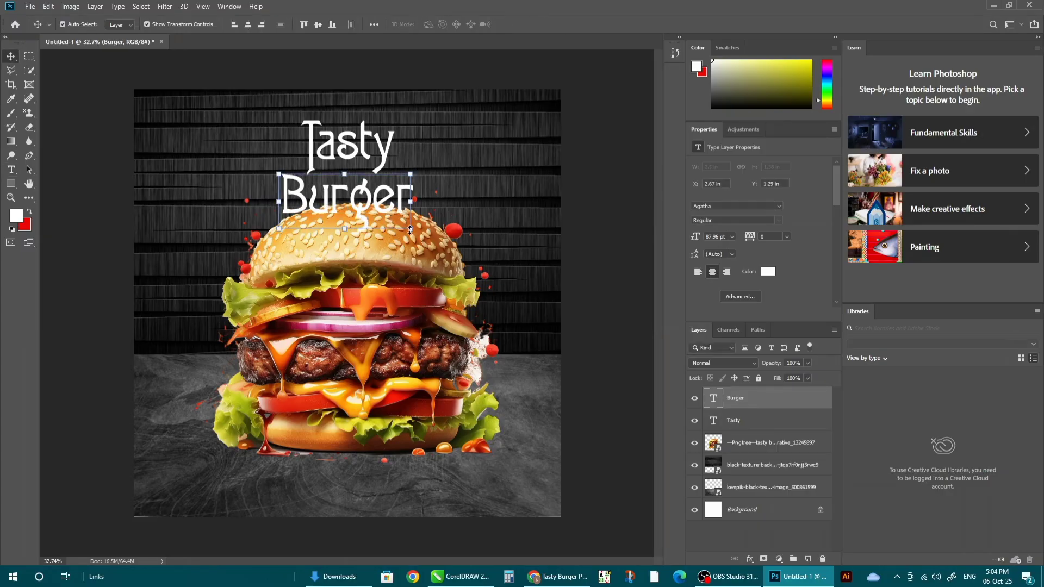
Enlarge the "Burger" text to about 215 pt and shift it slightly down over the bun.
key("ctrl+t")
left_click_drag(414, 228, 507, 289)
key("Return")
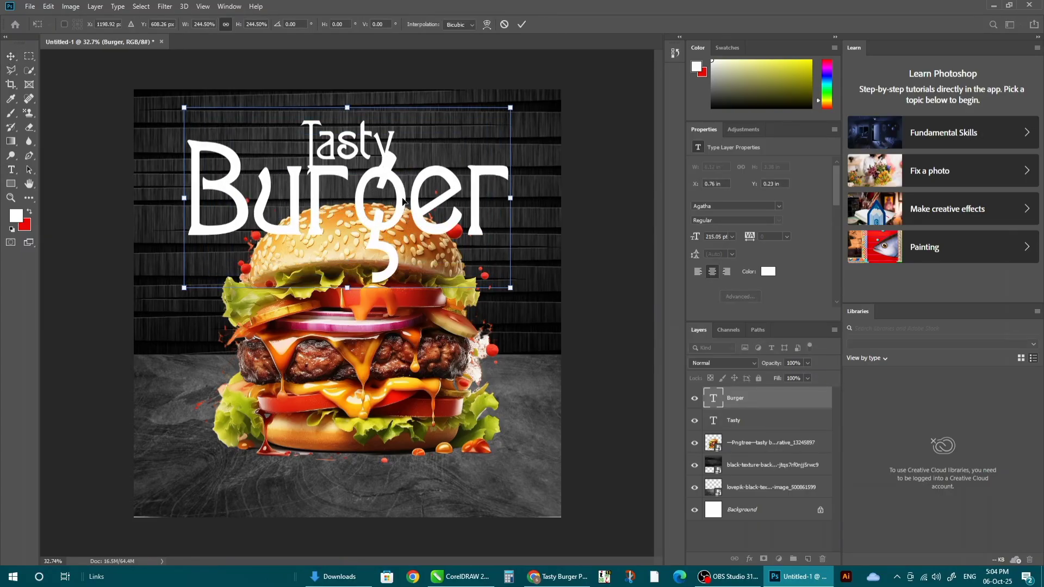
left_click_drag(402, 196, 401, 212)
Change the "Burger" text's font to ActivaCapsSSK and scale it down to about 117 pt below "Tasty".
left_click(779, 206)
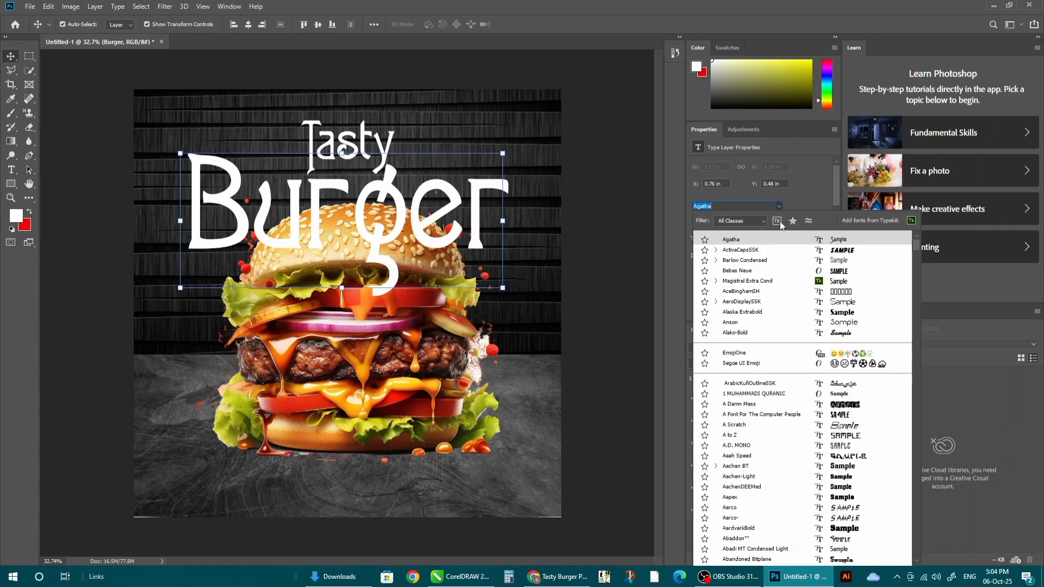
left_click(784, 252)
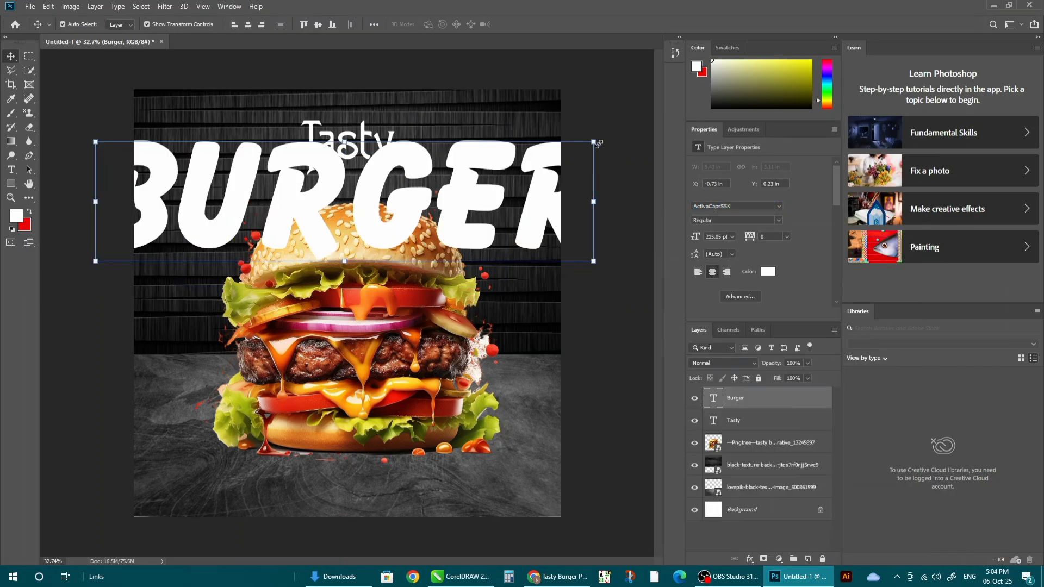
left_click_drag(598, 143, 409, 197)
key("Return")
left_click_drag(474, 232, 520, 241)
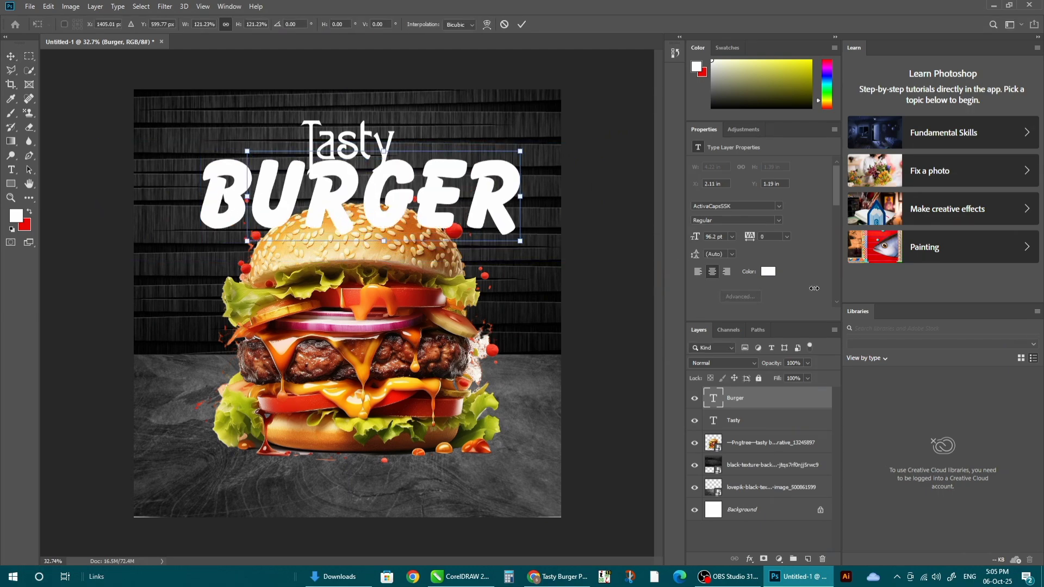
key("Return")
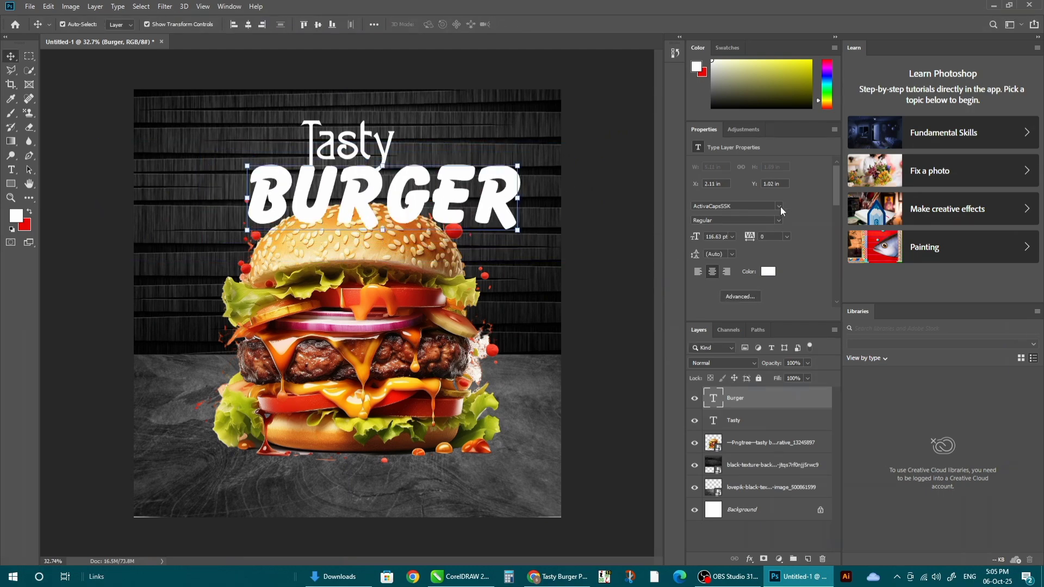
Change the "Burger" text's font to Alaska Extrabold and centre it horizontally on the canvas.
left_click(779, 207)
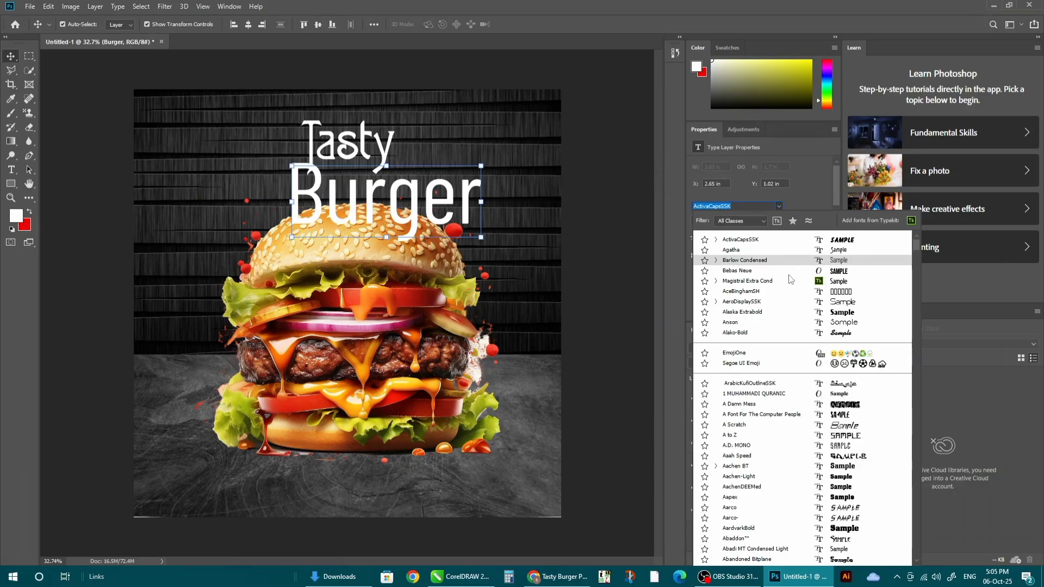
left_click(788, 310)
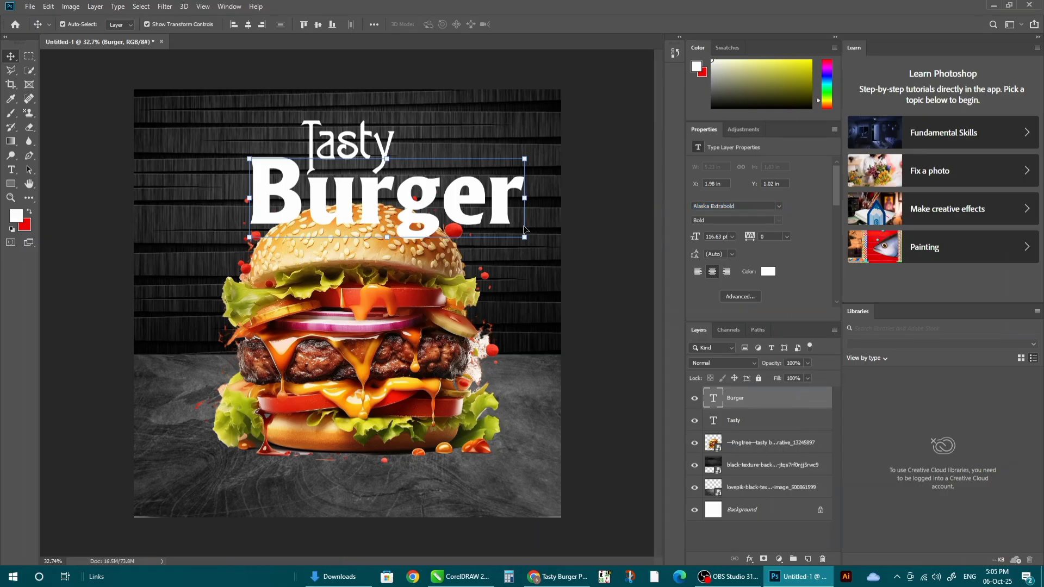
left_click_drag(478, 201, 463, 202)
left_click(248, 24)
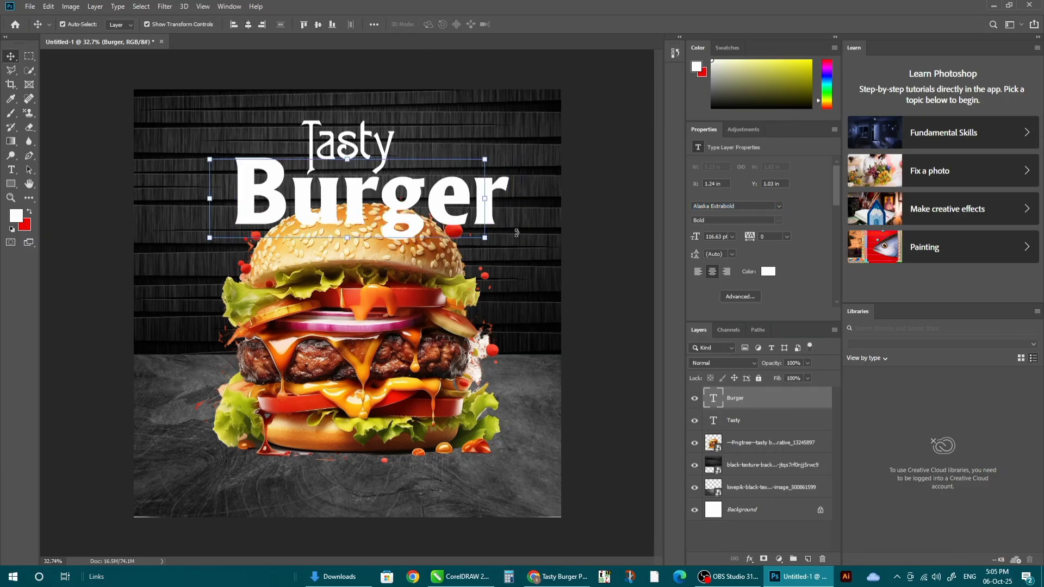
Place the "Burger" text layer behind the burger image and enlarge it to about 153 pt, centred horizontally on the canvas.
left_click_drag(761, 397, 762, 454)
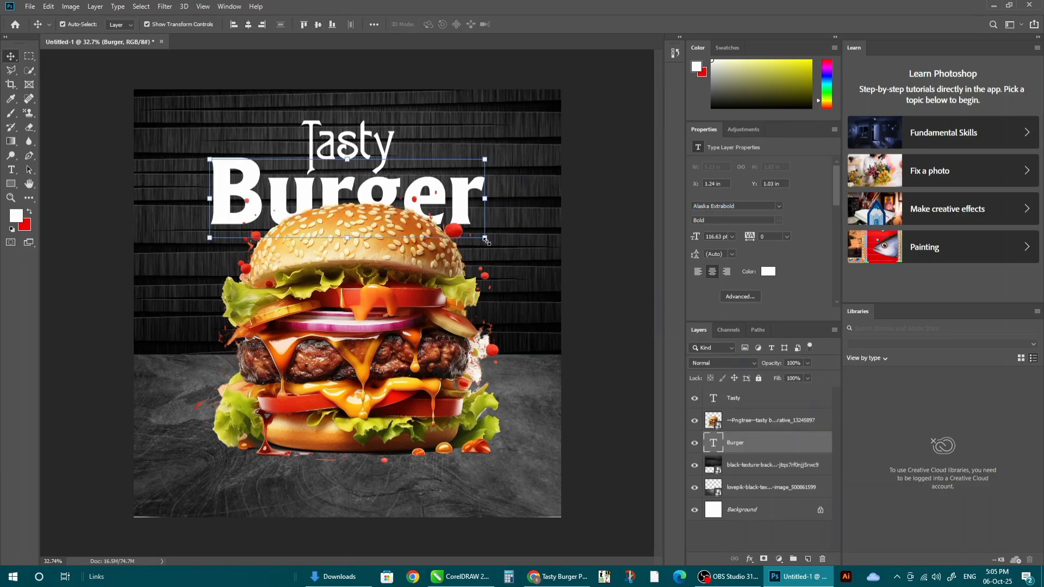
key("ctrl+t")
left_click_drag(485, 238, 536, 302)
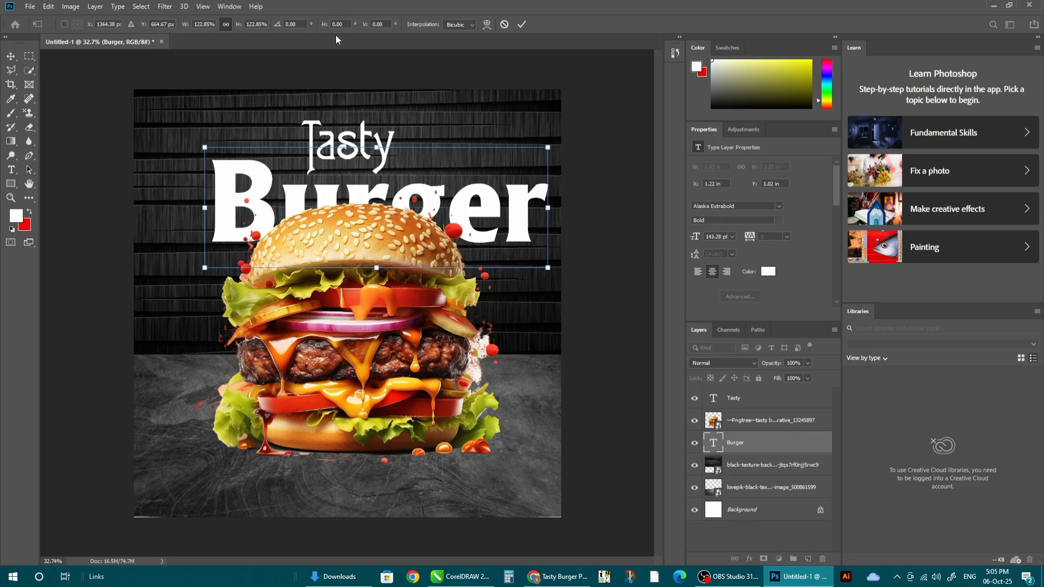
key("Return")
left_click(248, 24)
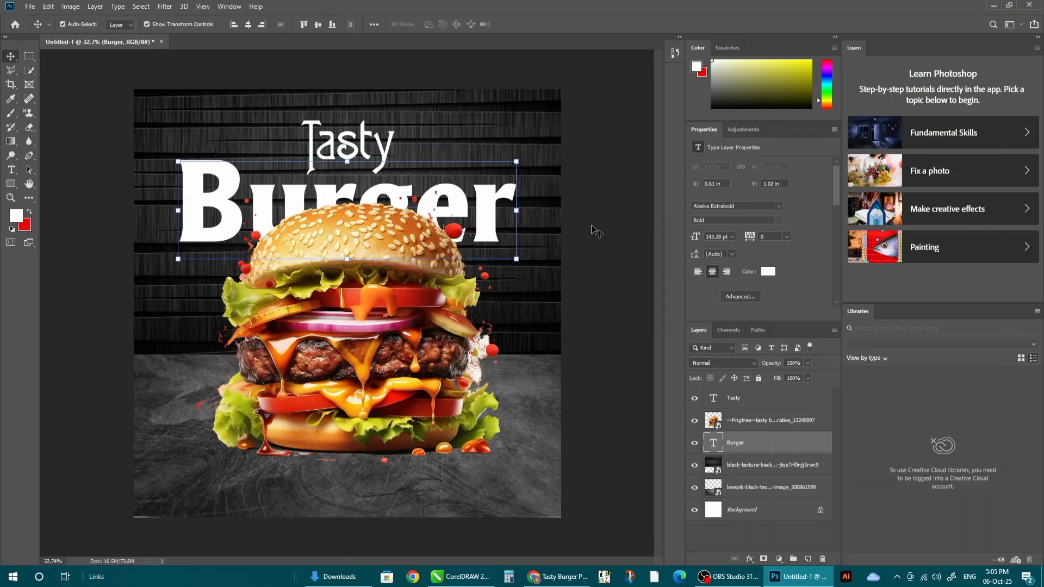
left_click_drag(517, 260, 527, 272)
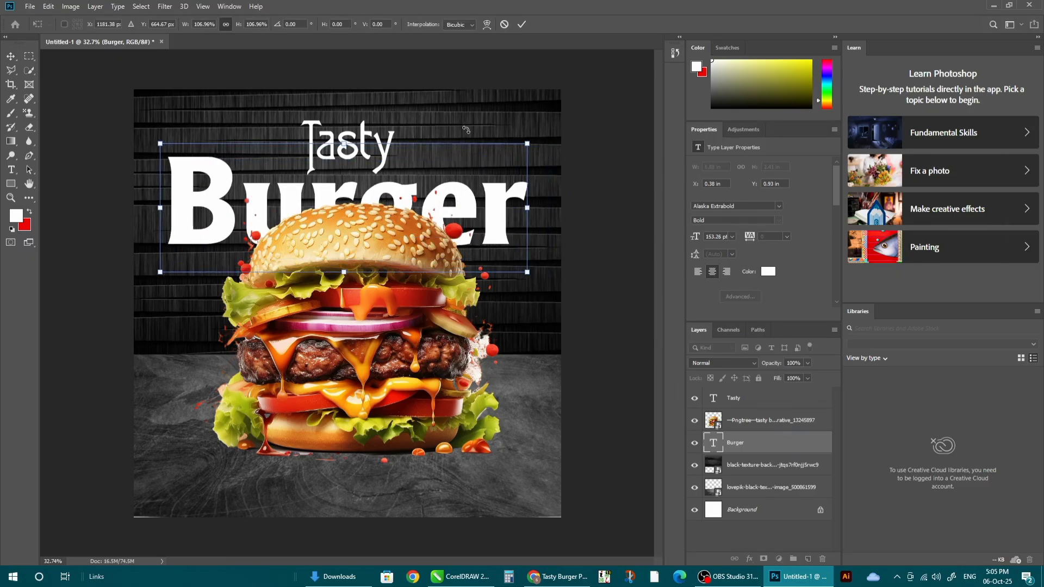
key("Return")
left_click(246, 27)
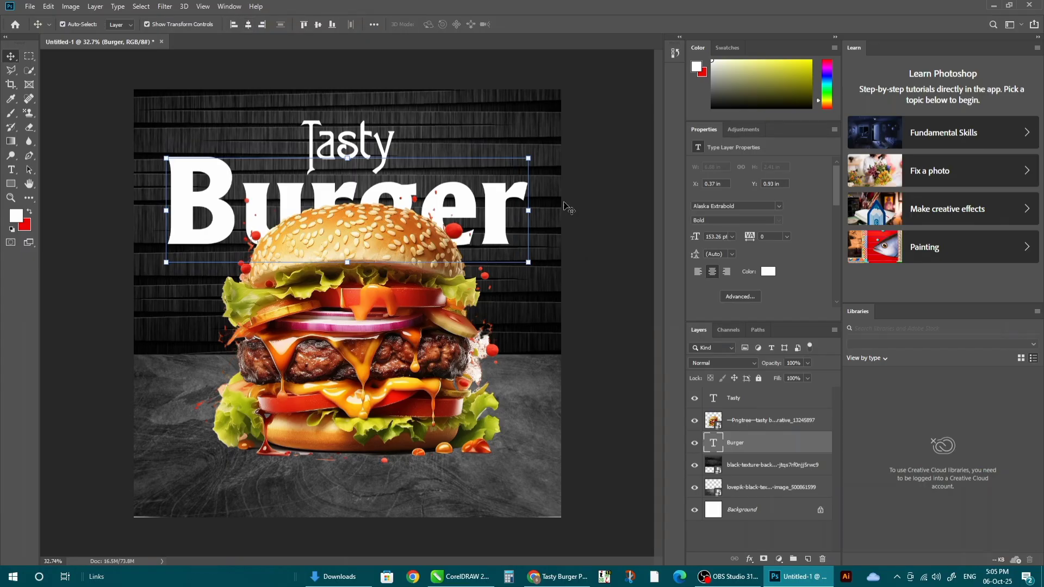
left_click(566, 204)
Blend the "Burger" text into the wood wall by splitting its Blend If underlying-layer sliders to 0/43 and 162/255.
left_click(464, 196)
double_click(793, 449)
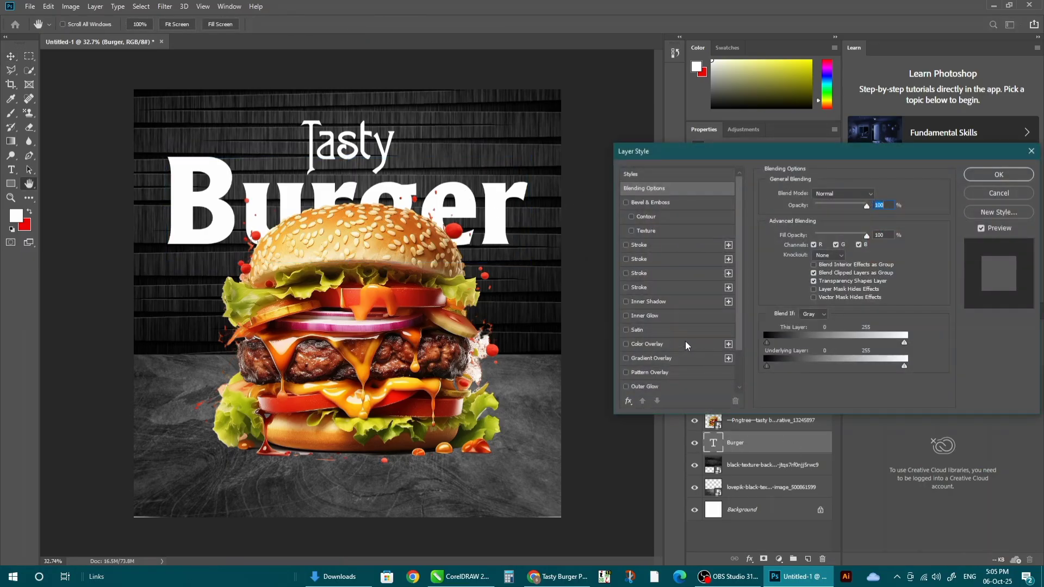
scroll(652, 368, "down", 1)
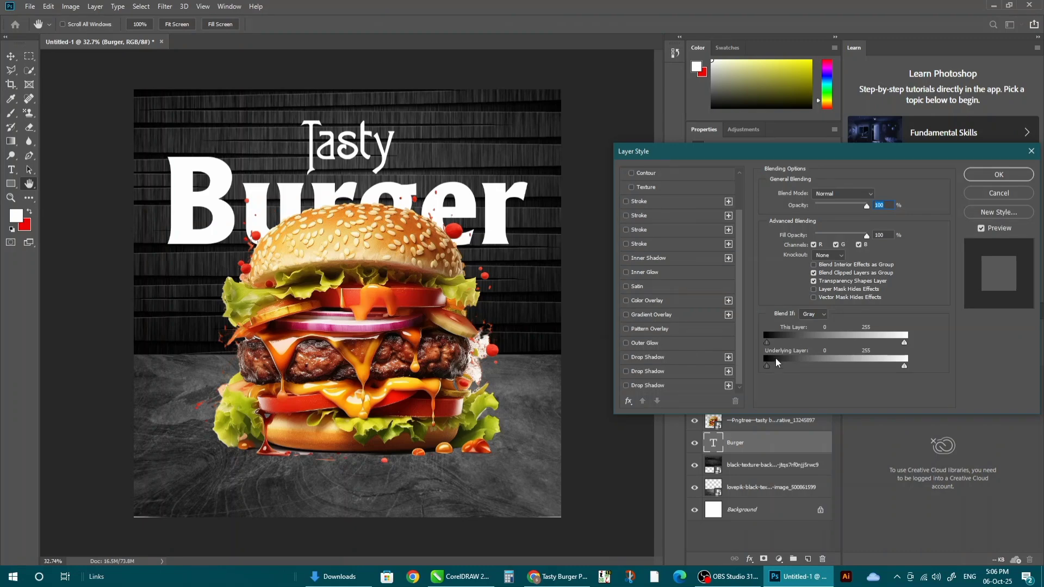
left_click_drag(767, 367, 781, 364)
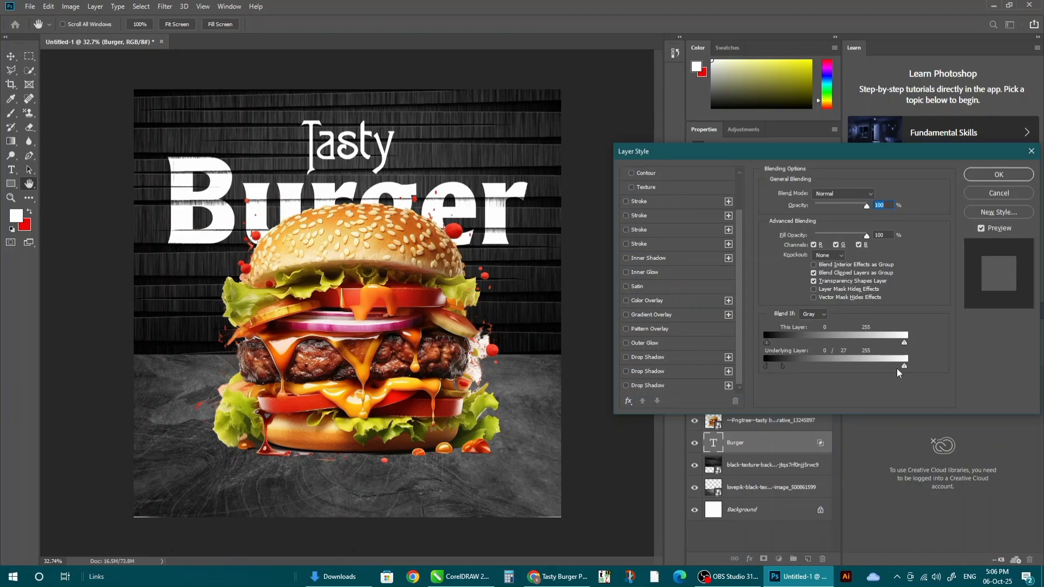
left_click_drag(905, 366, 903, 368)
left_click_drag(785, 371, 792, 369)
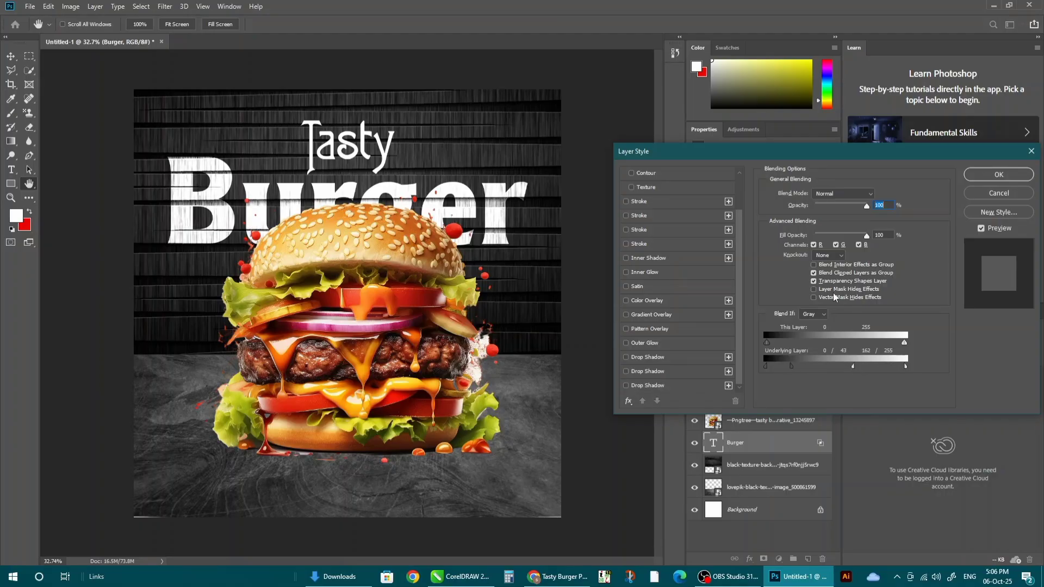
left_click(999, 174)
left_click(601, 198)
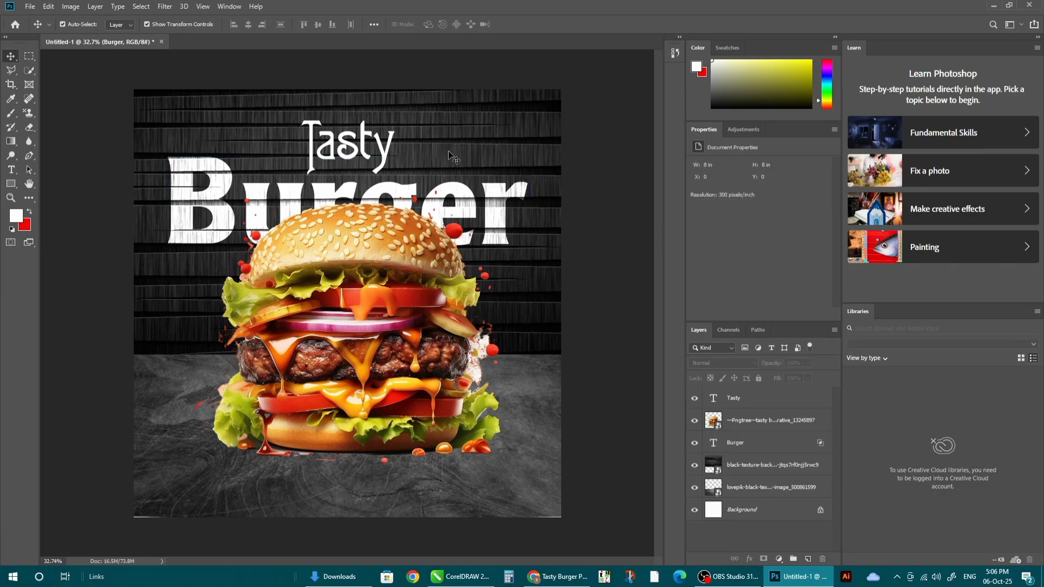
Draw a white teardrop about 124 by 108 px beside the "y" of "Tasty" with the Pen tool and remove its stroke.
scroll(454, 158, "up", 4)
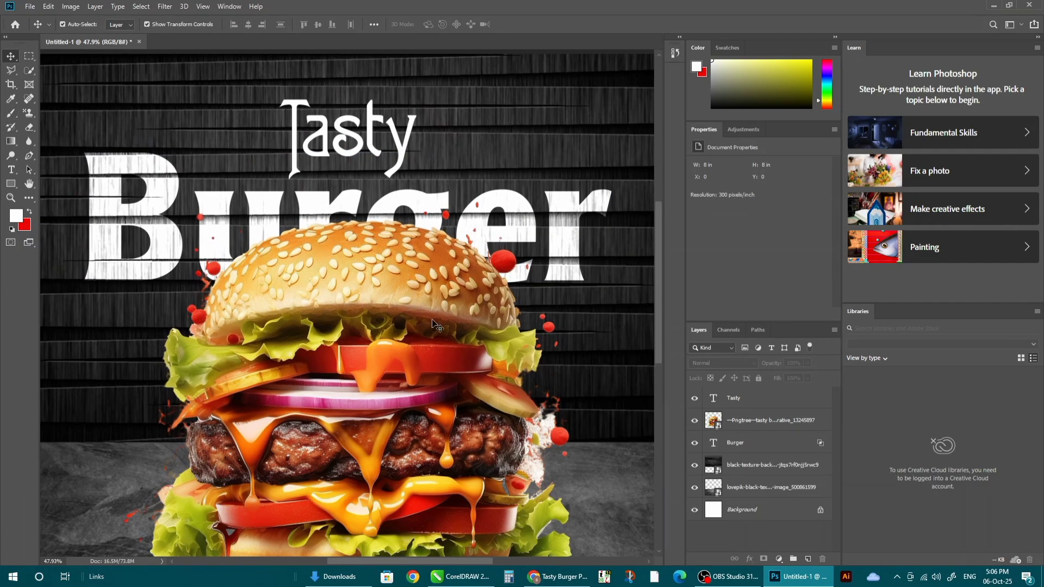
left_click(29, 156)
left_click(434, 137)
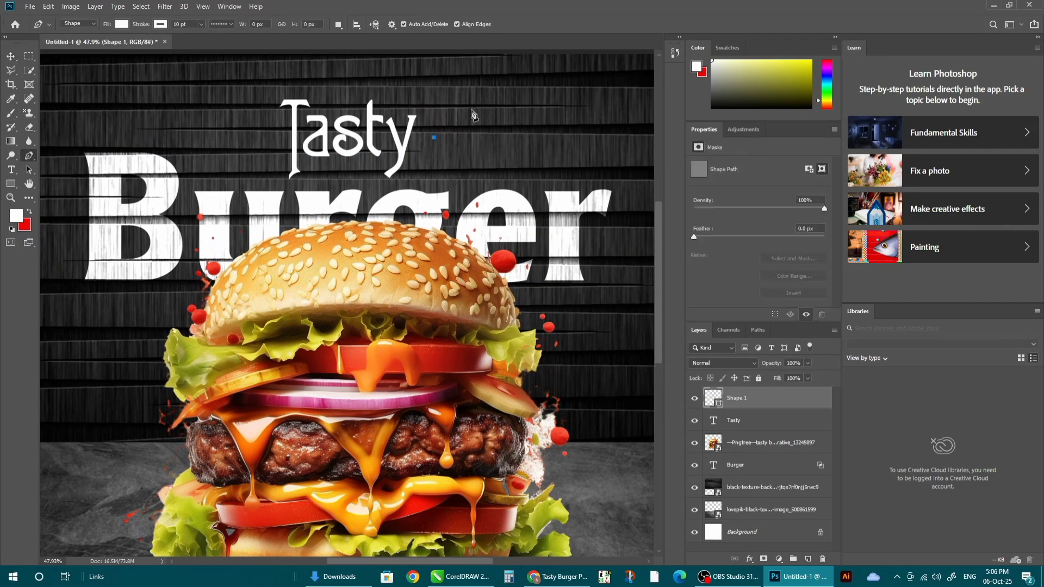
left_click_drag(469, 118, 468, 118)
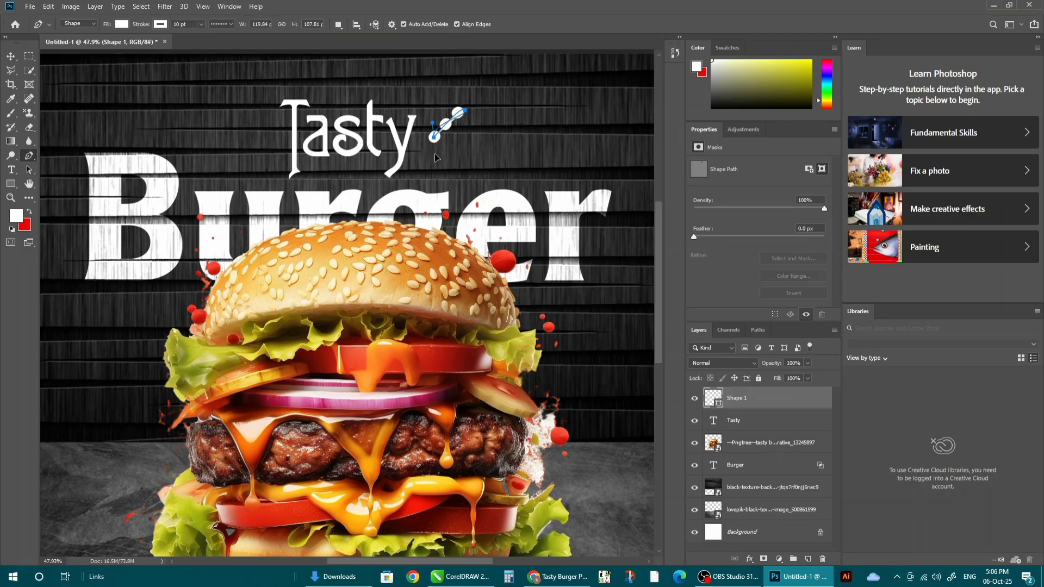
left_click(161, 24)
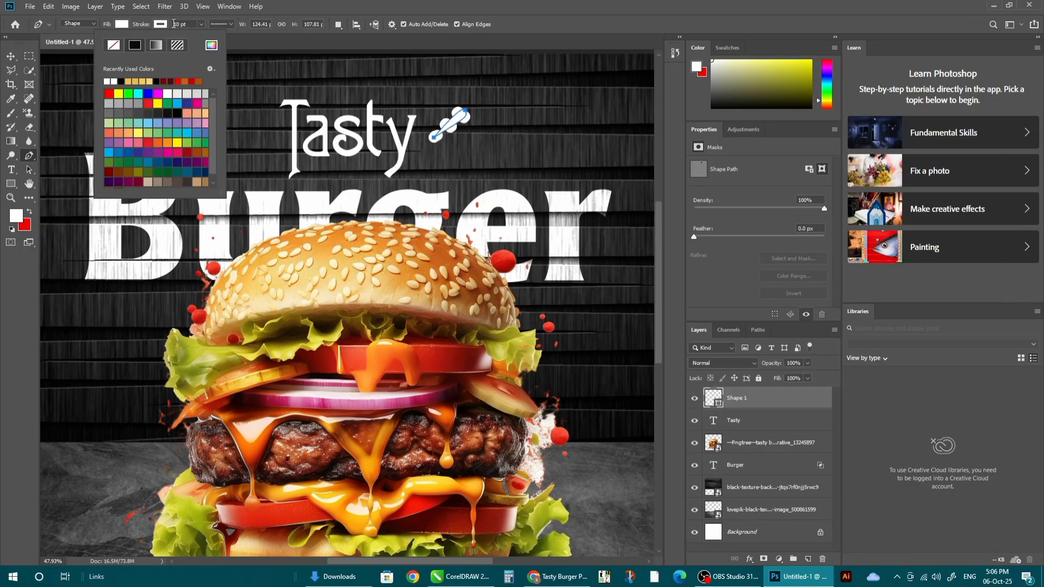
scroll(473, 112, "up", 4)
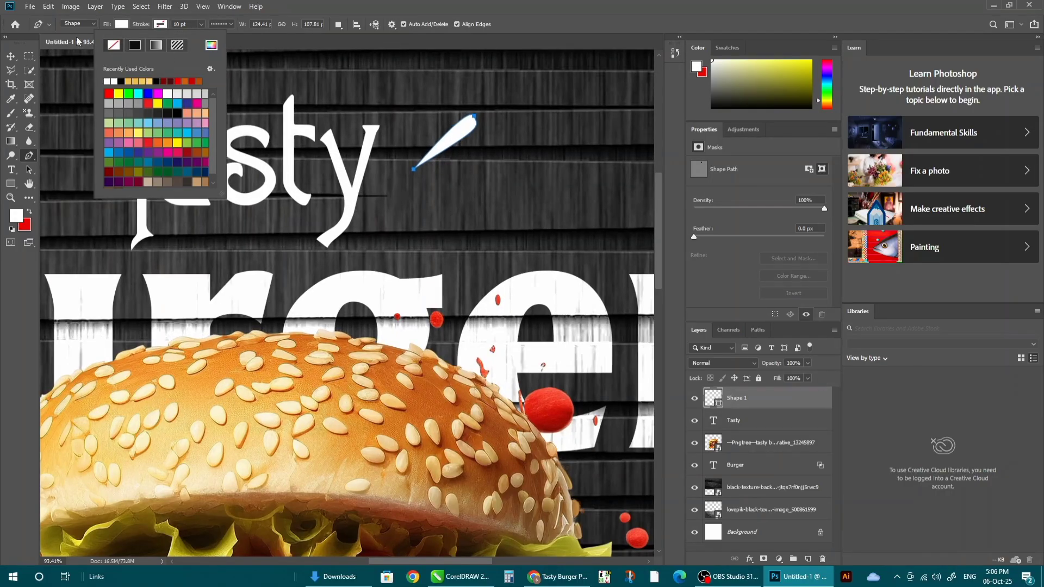
key("v")
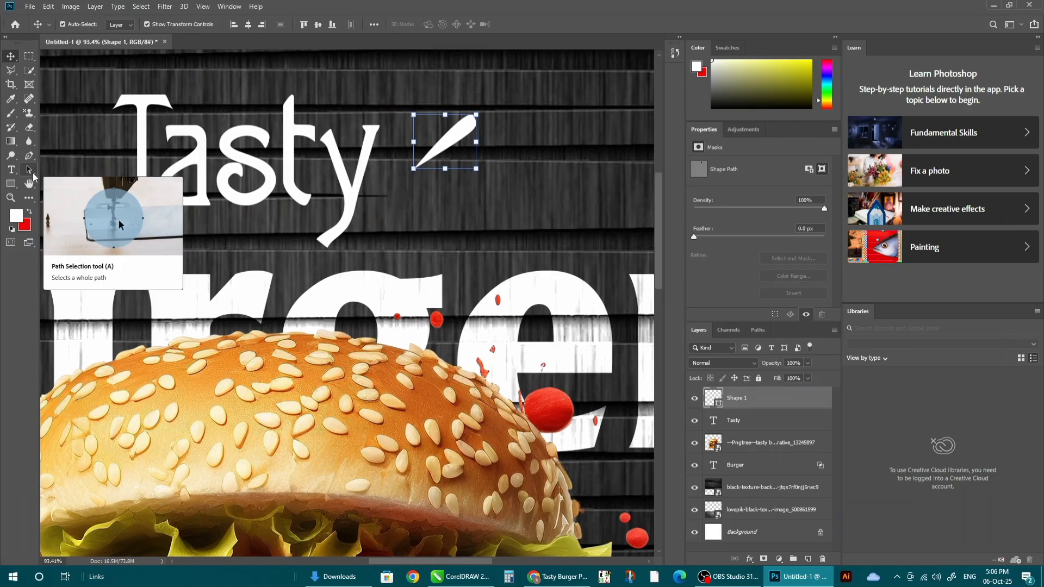
Move the teardrop shape slightly down and make its rounded end fuller with the Path Selection tools.
left_click(30, 170)
scroll(438, 124, "up", 2)
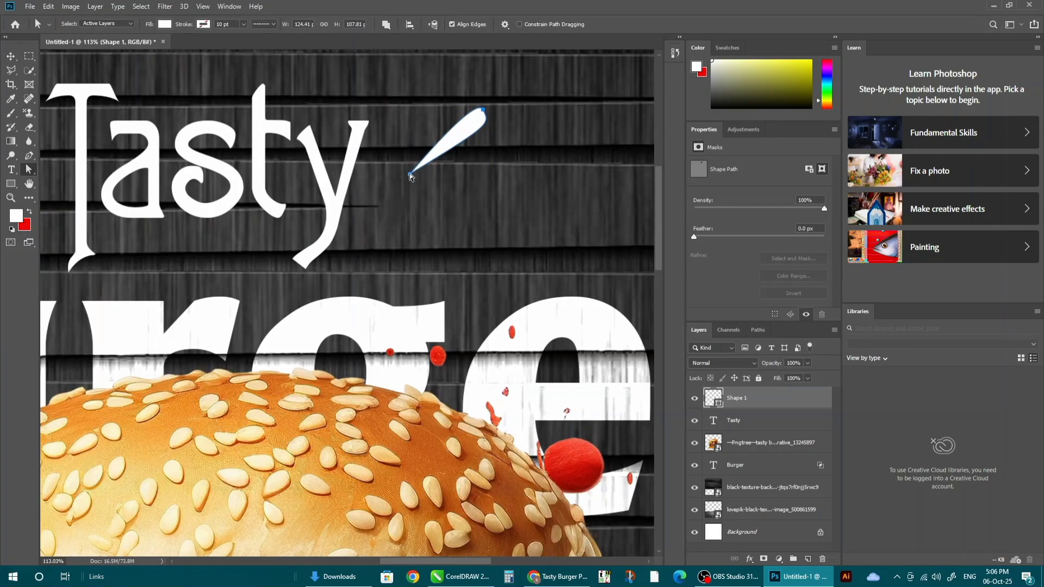
left_click_drag(410, 177, 418, 218)
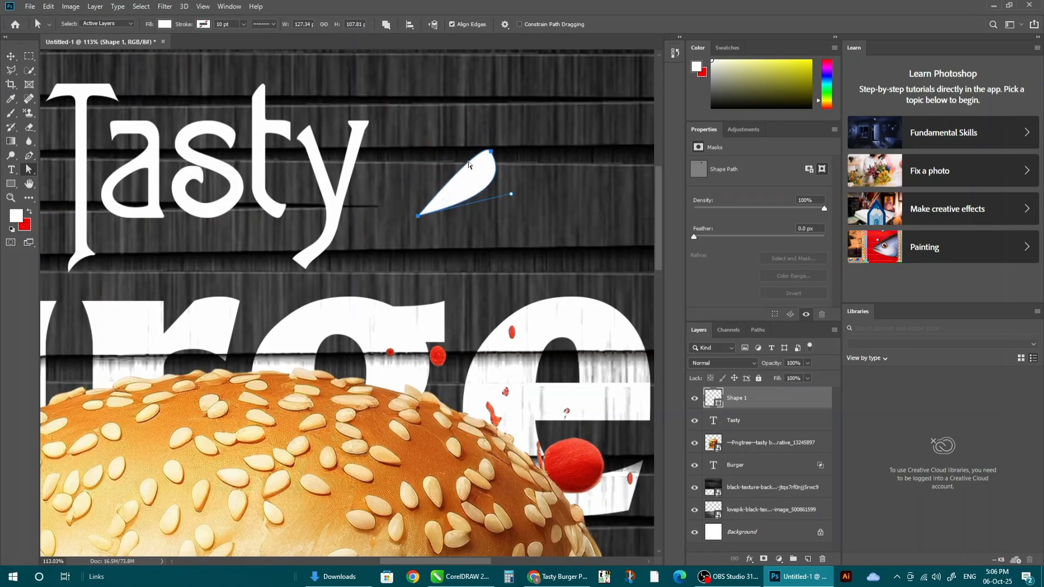
Add anchor points to both long edges of the teardrop with the Add Anchor Point tool and bulge its outline outward.
left_click(29, 156)
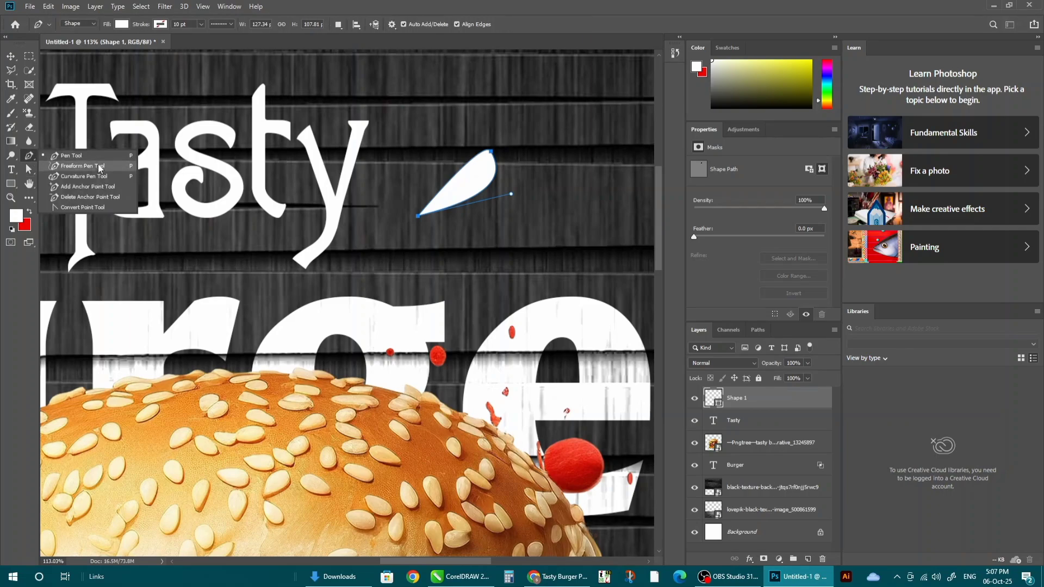
left_click(87, 187)
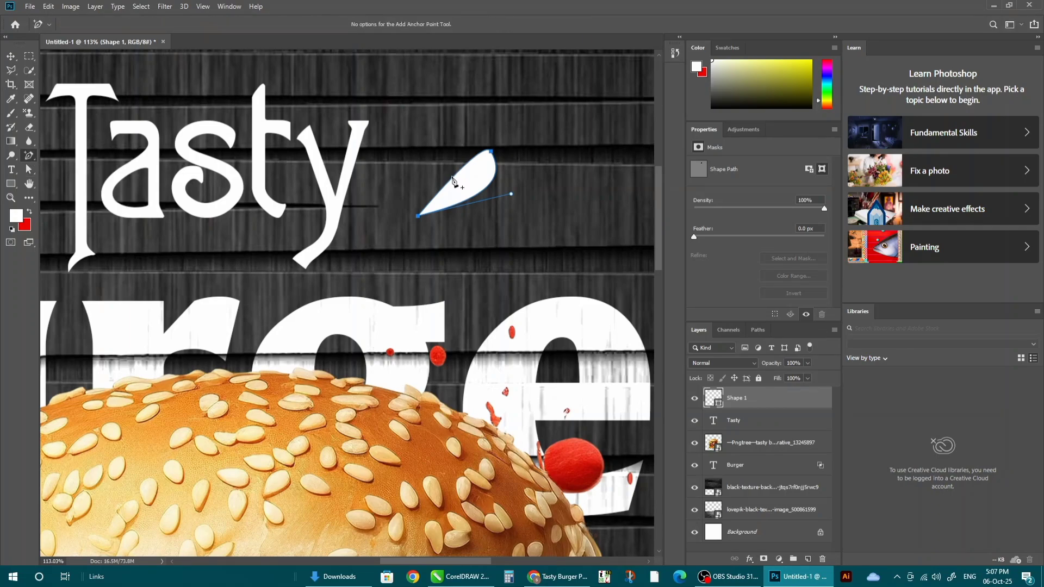
left_click_drag(456, 180, 441, 164)
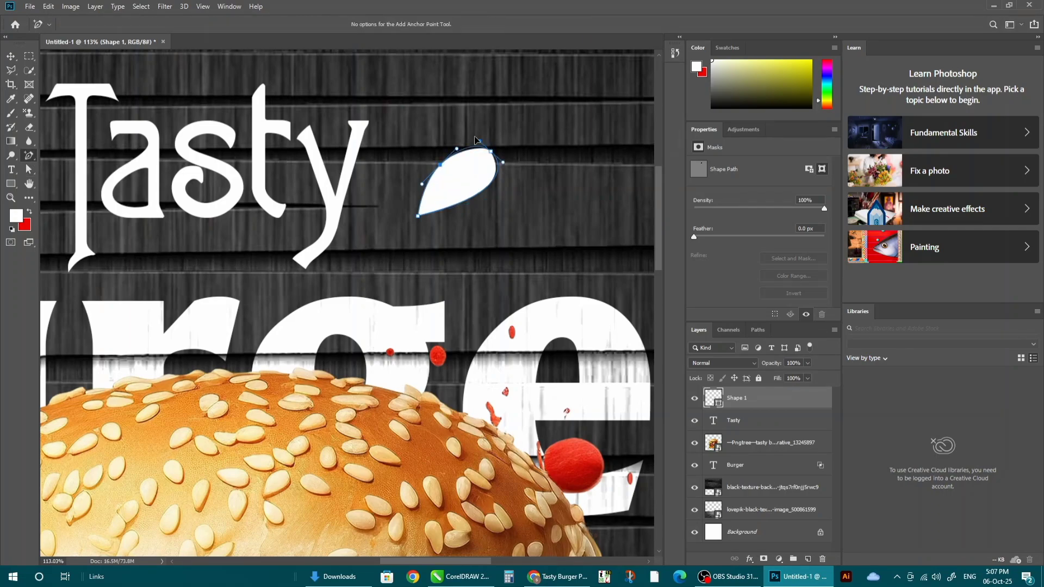
left_click_drag(505, 165, 493, 190)
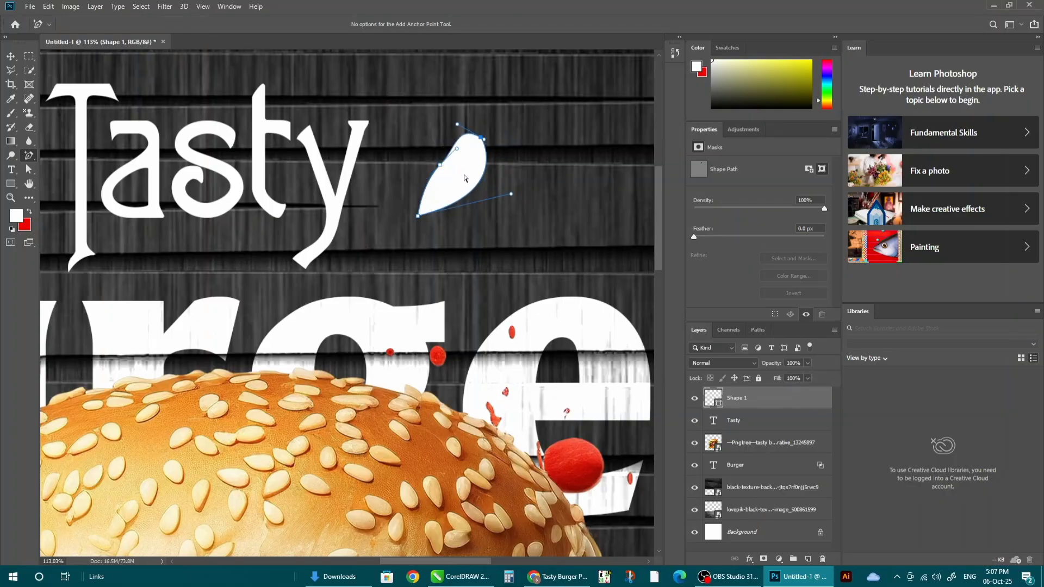
left_click_drag(430, 164, 418, 161)
left_click(475, 188)
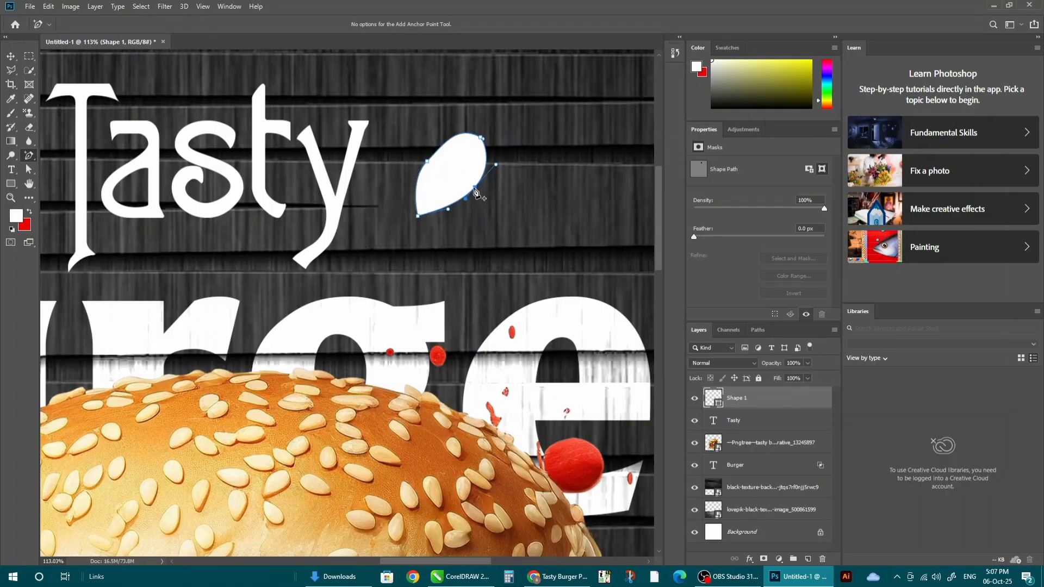
Reshape the teardrop into a curved leaf about 122 by 148 px by moving its anchor points and handles.
left_click(29, 169)
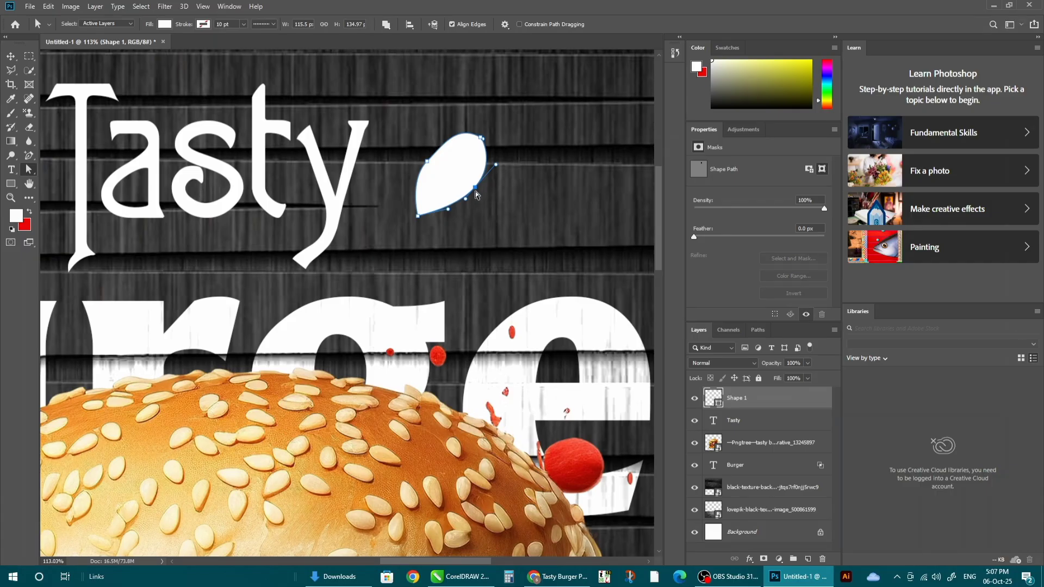
left_click_drag(474, 188, 519, 151)
left_click_drag(437, 192, 467, 178)
left_click(480, 137)
key("Delete")
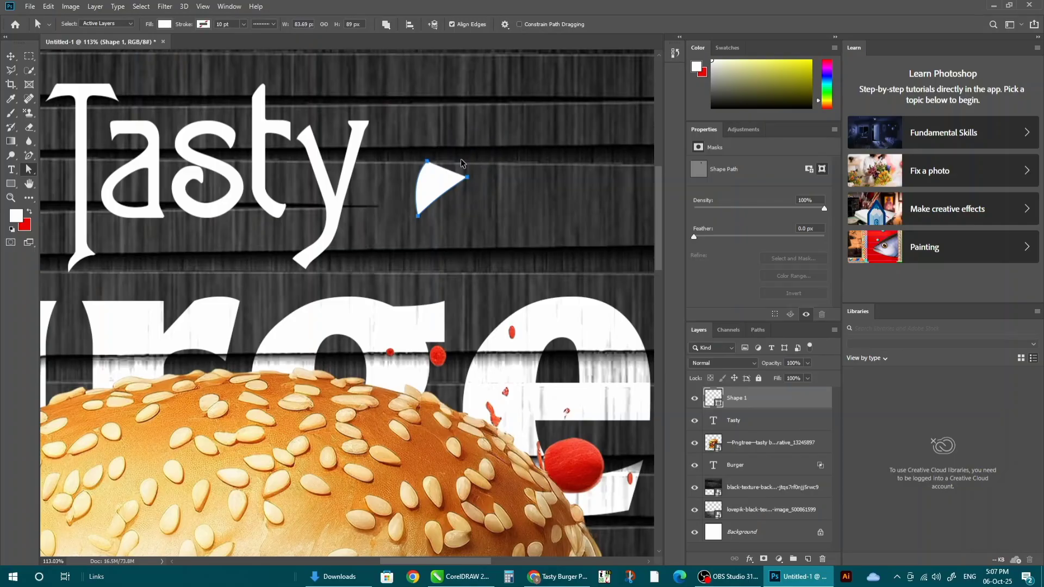
key("ctrl+z")
left_click_drag(488, 130, 446, 138)
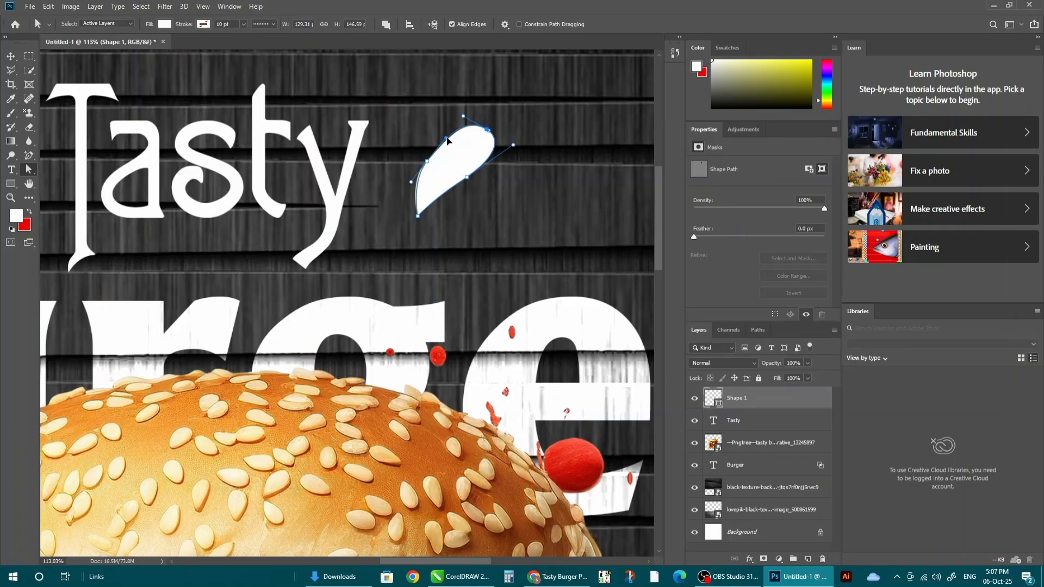
mouse_move(467, 177)
left_mouse_down()
mouse_move(451, 171)
mouse_move(460, 168)
left_mouse_up()
left_click_drag(498, 138, 505, 140)
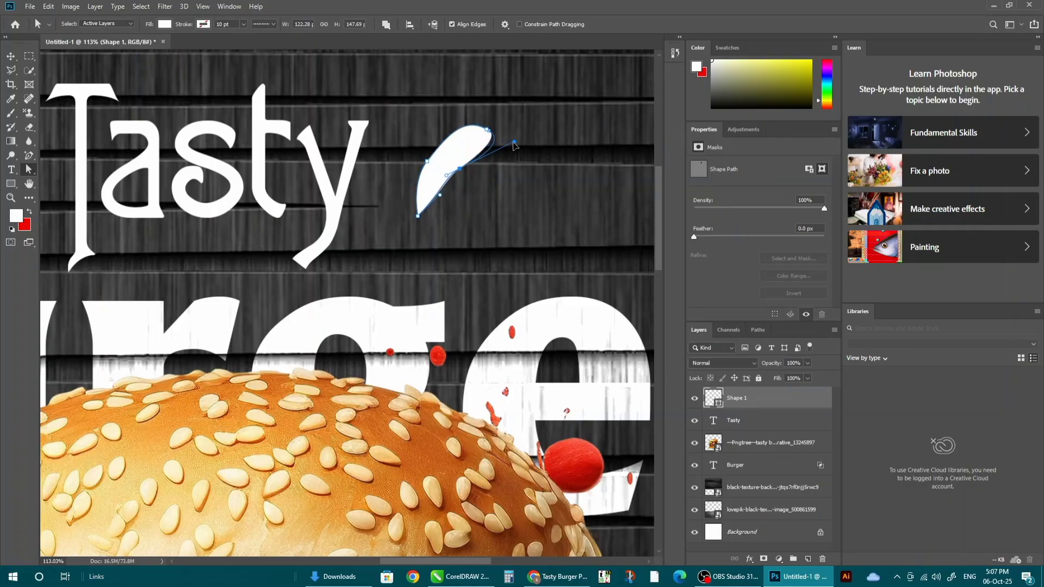
left_click_drag(460, 172, 441, 133)
Move the leaf close to the "y" of "Tasty", duplicate it diagonally beside itself, and merge both leaves into one shape layer.
left_click(11, 56)
left_click_drag(470, 168, 427, 209)
key("alt+shift")
left_click(430, 164, "shift")
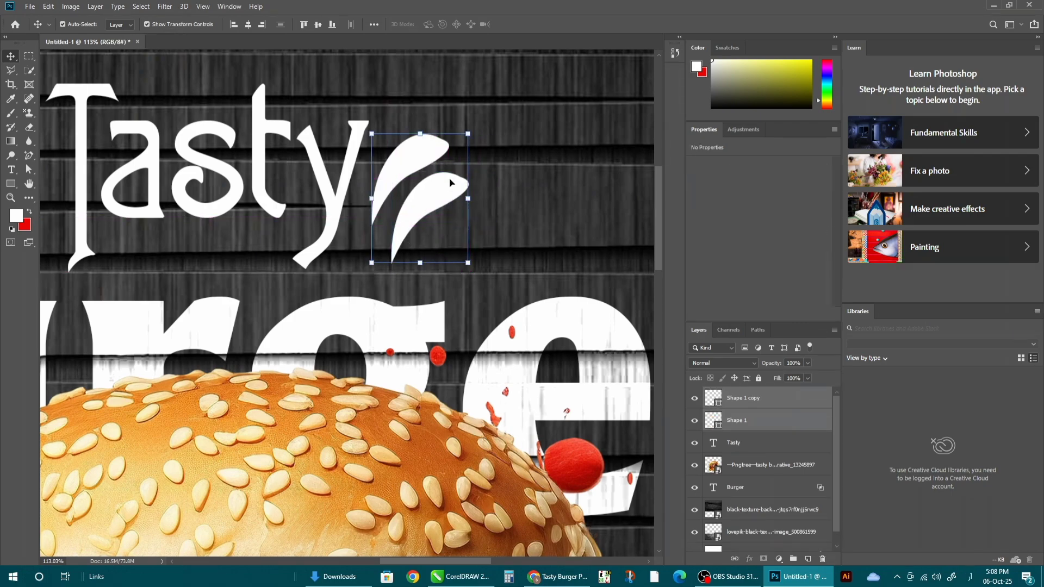
key("ctrl+e")
Scale down the merged leaves beside the "y" and place a mirrored copy in front of the "T" of "Tasty".
left_click_drag(468, 133, 307, 155)
scroll(510, 189, "down", 2)
scroll(510, 190, "down", 3)
key("Return")
left_click_drag(416, 143, 285, 140)
left_click(617, 205)
scroll(618, 205, "up", 1)
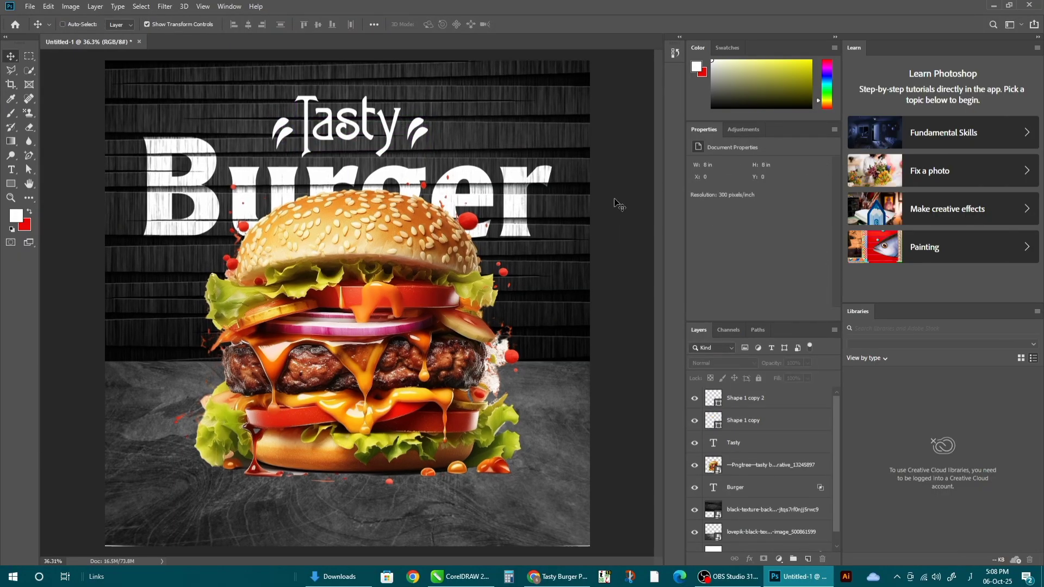
Add a new layer above the burger image and outline a slanted four-sided floor area with the Polygonal Lasso tool.
left_click(747, 469)
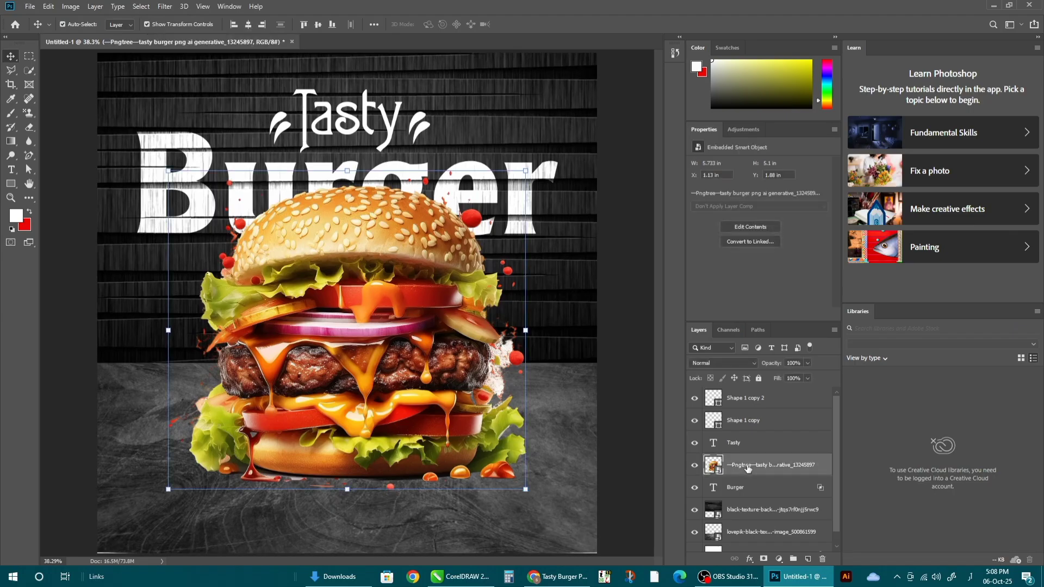
left_click(808, 559)
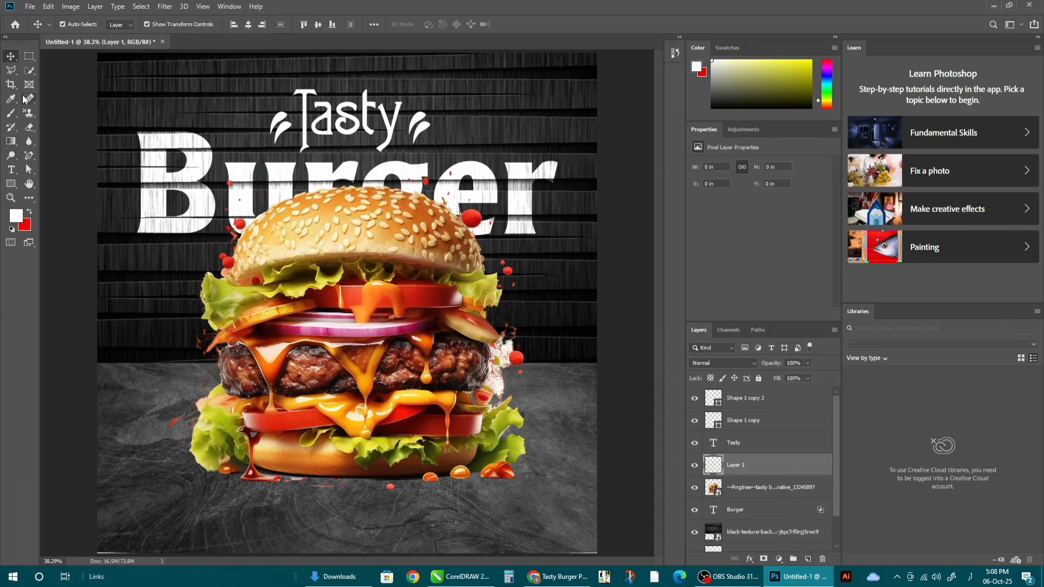
left_click(13, 72)
scroll(405, 360, "down", 1)
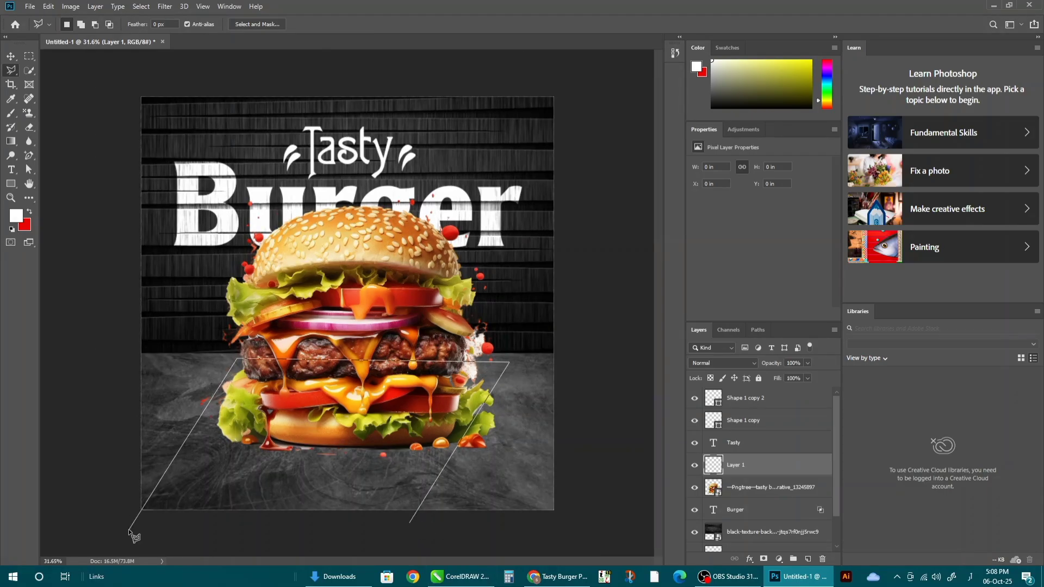
left_click(419, 515)
Brush a translucent light grey into the slanted selection with a 1400 px brush at 25% opacity, and deselect.
left_click(19, 221)
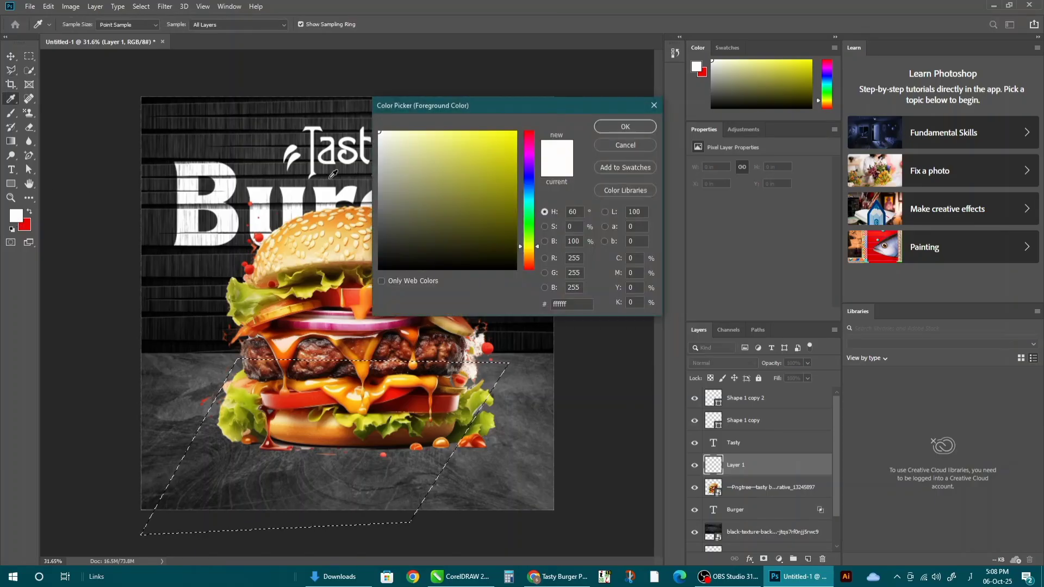
left_click(628, 130)
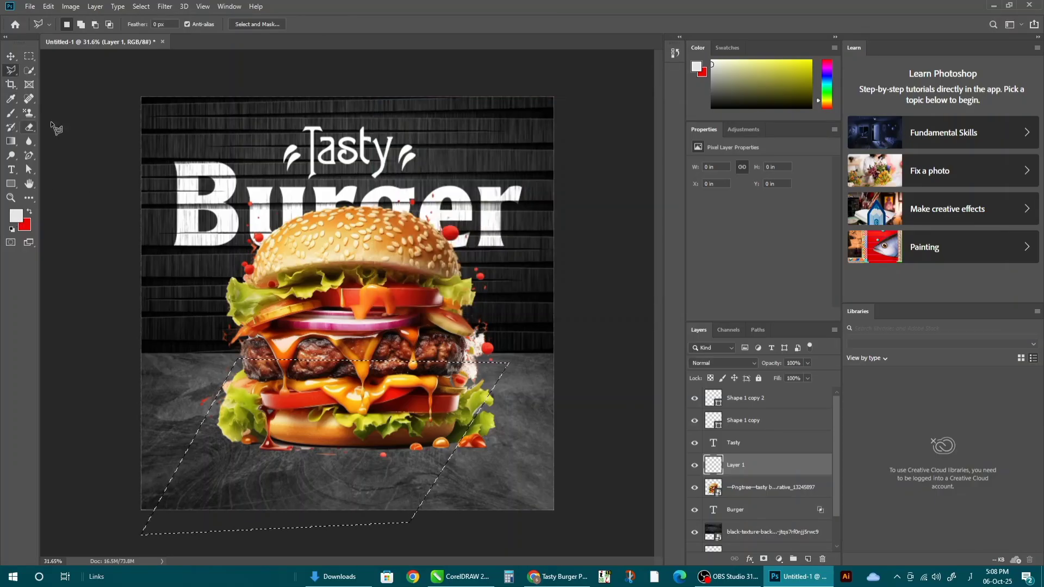
key("b")
mouse_move(352, 467)
left_mouse_down()
mouse_move(415, 404)
mouse_move(211, 503)
mouse_move(456, 412)
mouse_move(284, 509)
mouse_move(266, 507)
mouse_move(274, 473)
mouse_move(354, 411)
left_mouse_up()
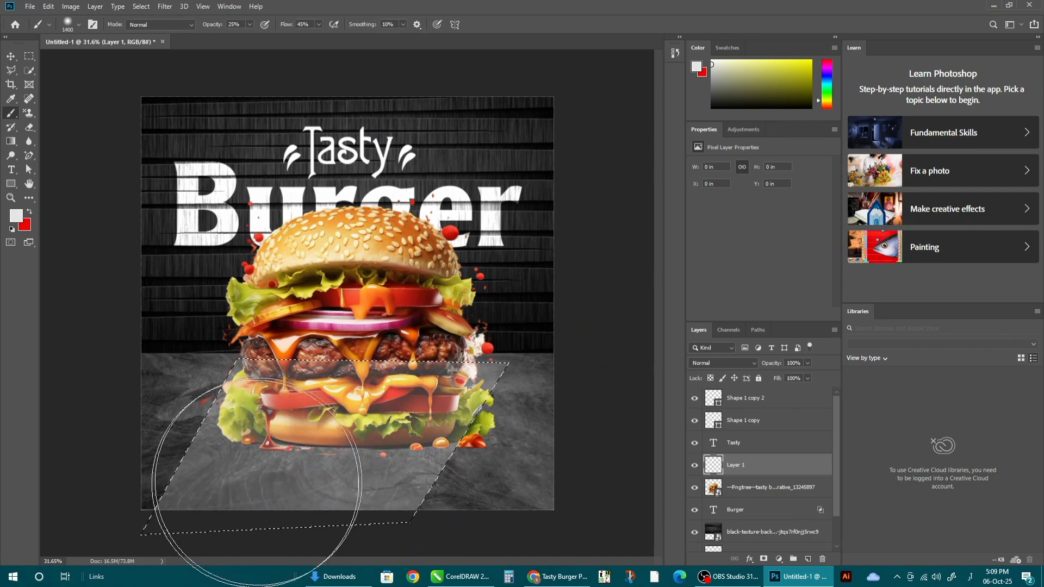
key("v")
left_click(141, 6)
left_click(151, 28)
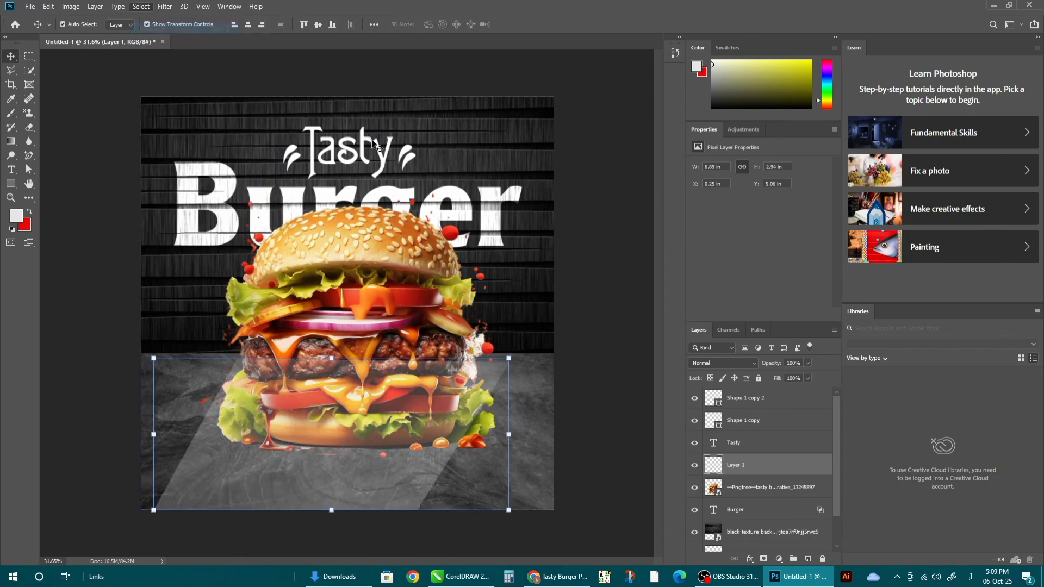
Place Layer 1 below the burger image, add a layer mask, and fade parts of the light patch with a black brush.
left_click_drag(747, 459, 749, 496)
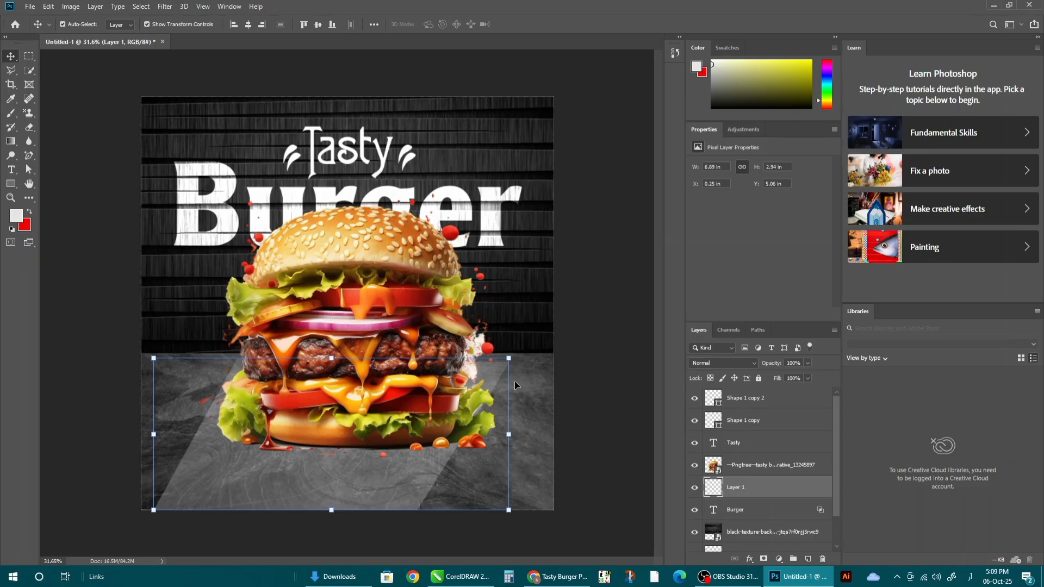
left_click(765, 560)
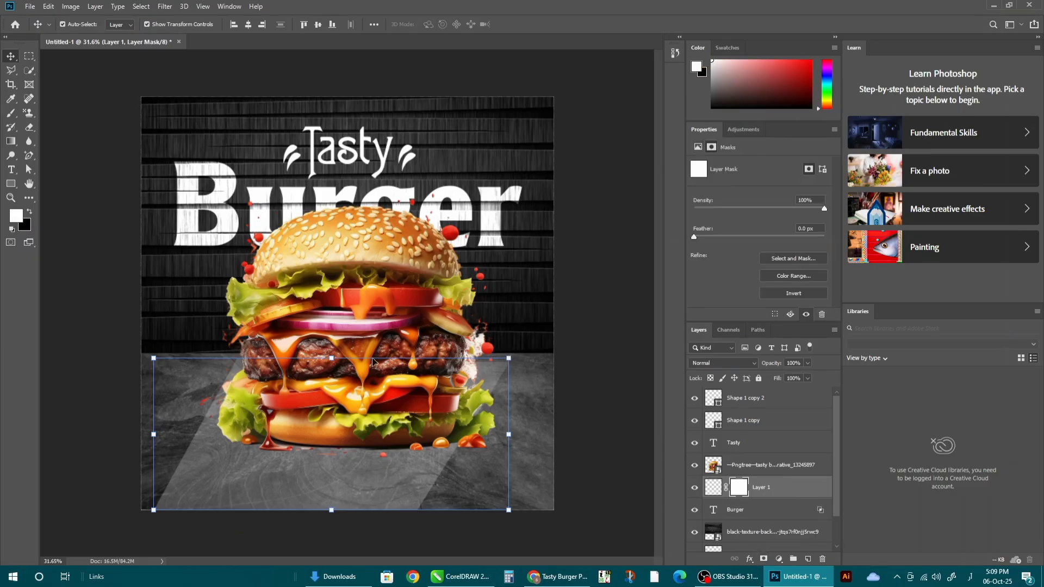
left_click(10, 112)
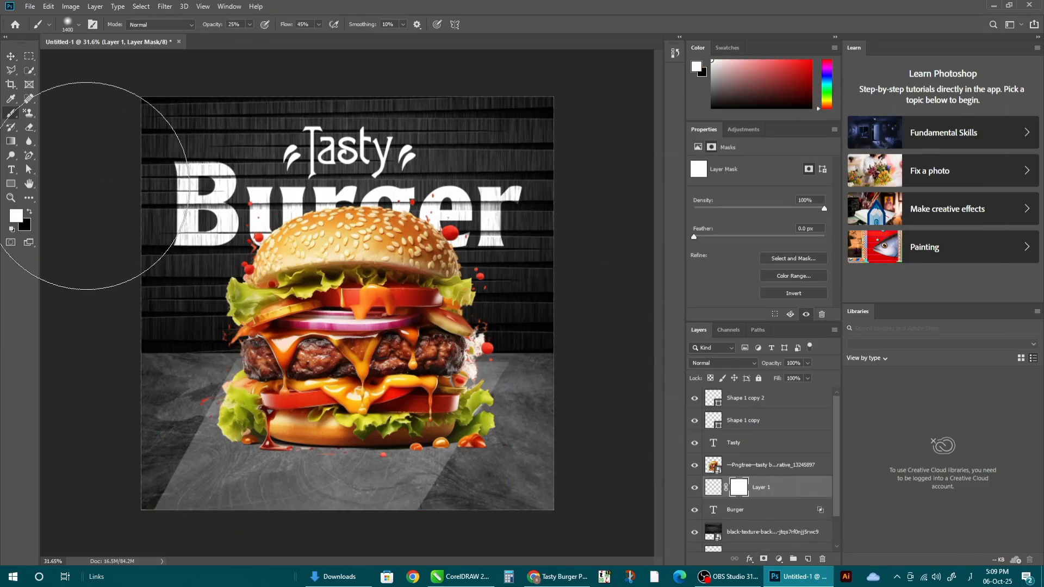
key("x")
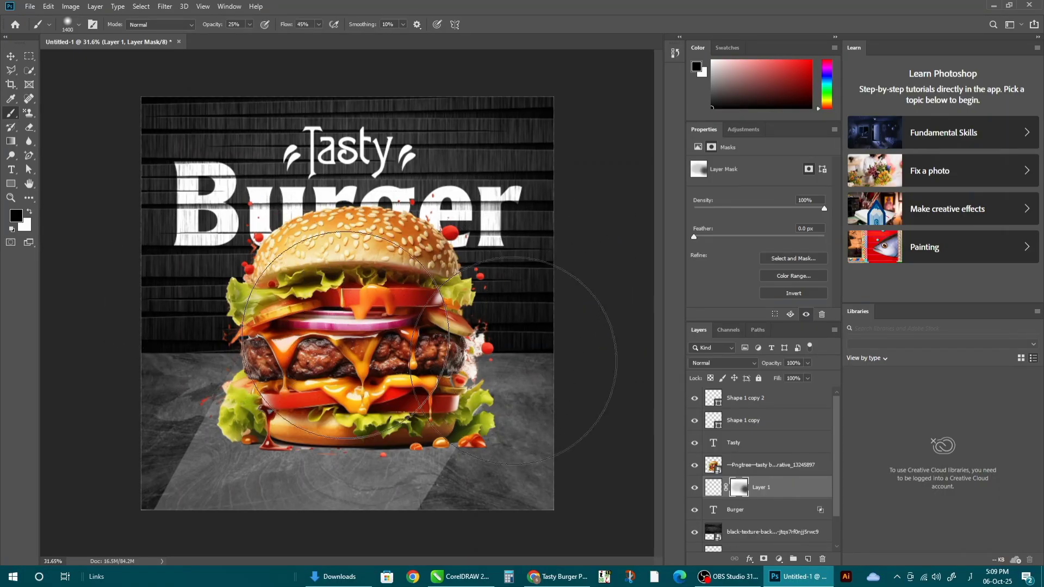
Paint a faint glow behind the burger on Layer 1 with yellow sampled from the bun and a 1600 px brush.
left_click(10, 56)
left_click(715, 491)
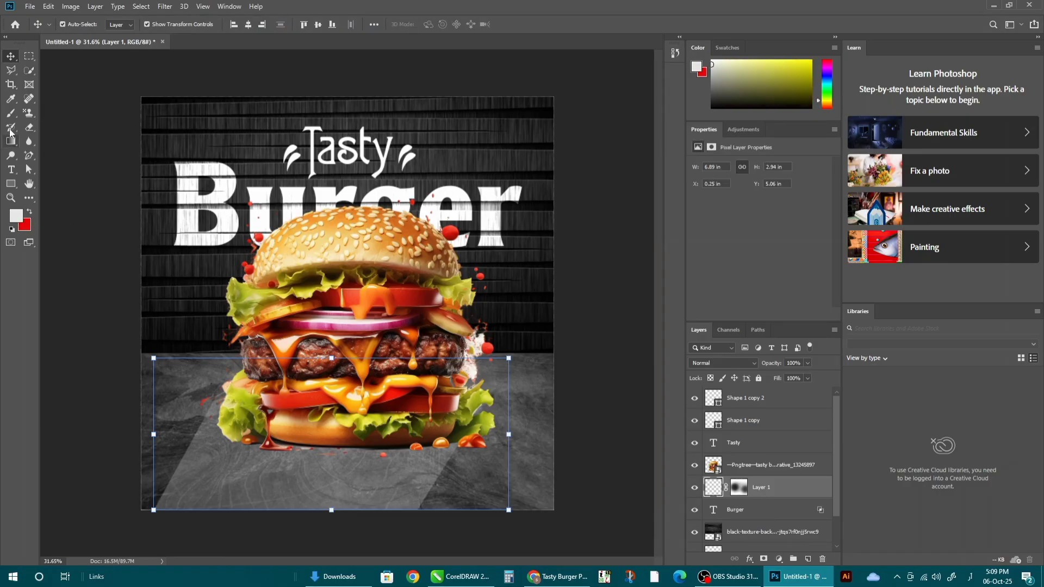
key("b")
left_click(336, 228, "alt")
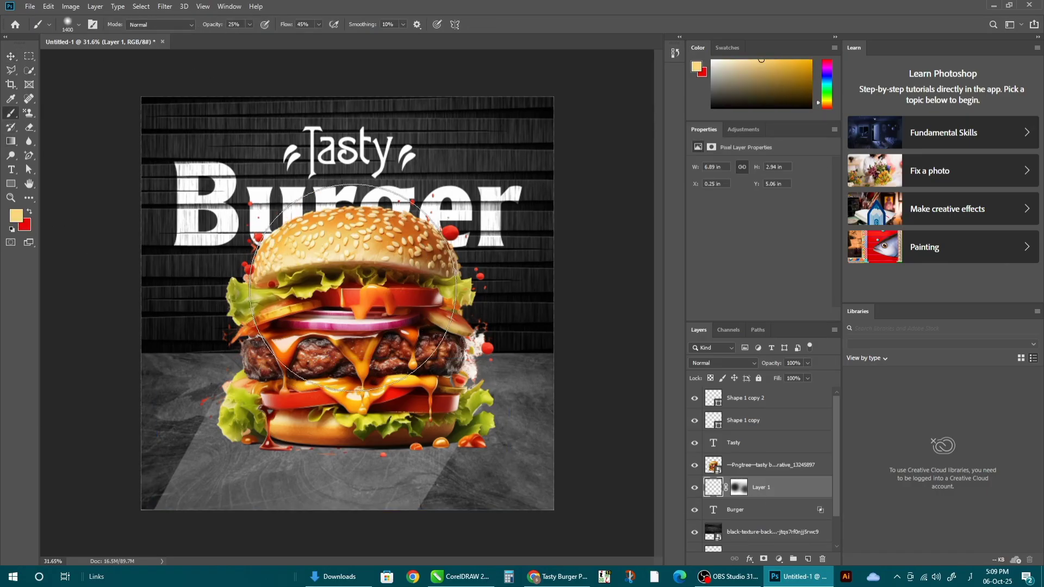
key("bracketright")
key("bracketright")
left_click(346, 303)
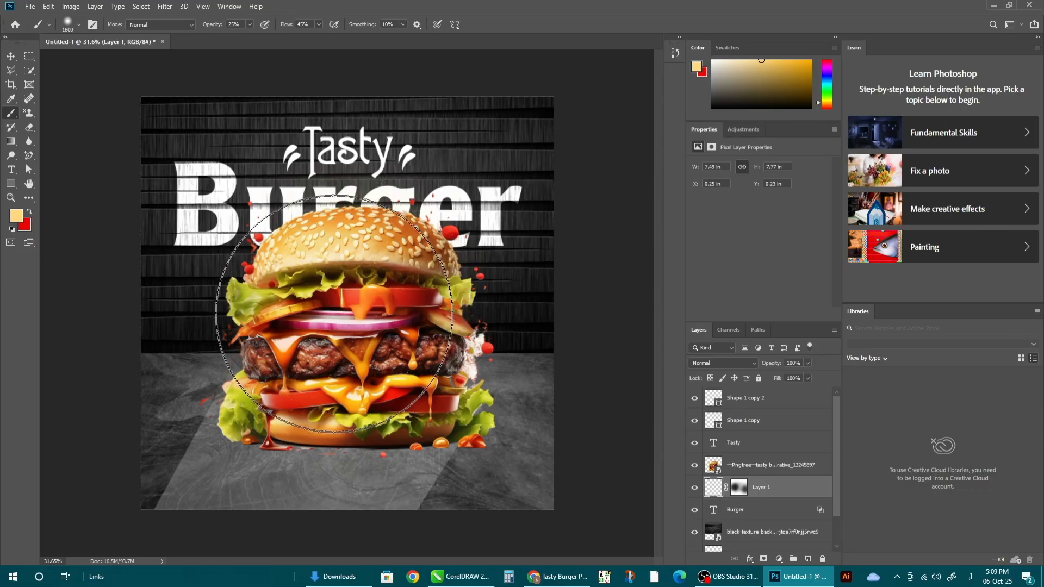
left_click(364, 296)
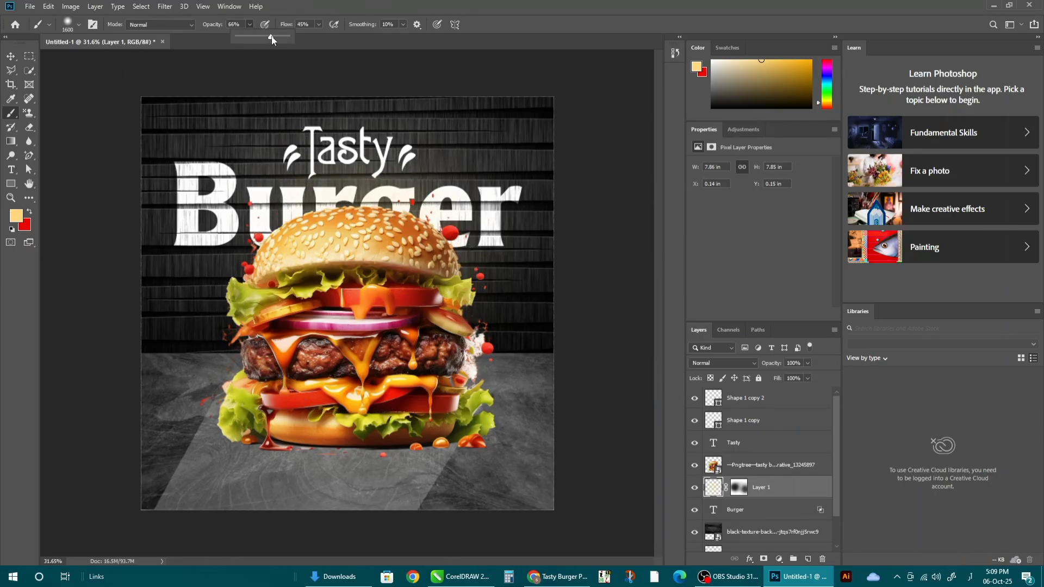
Strengthen the yellow glow behind the burger with the brush at 70% opacity and 80% flow.
left_click_drag(272, 38, 274, 38)
left_click(344, 305)
left_click(343, 321)
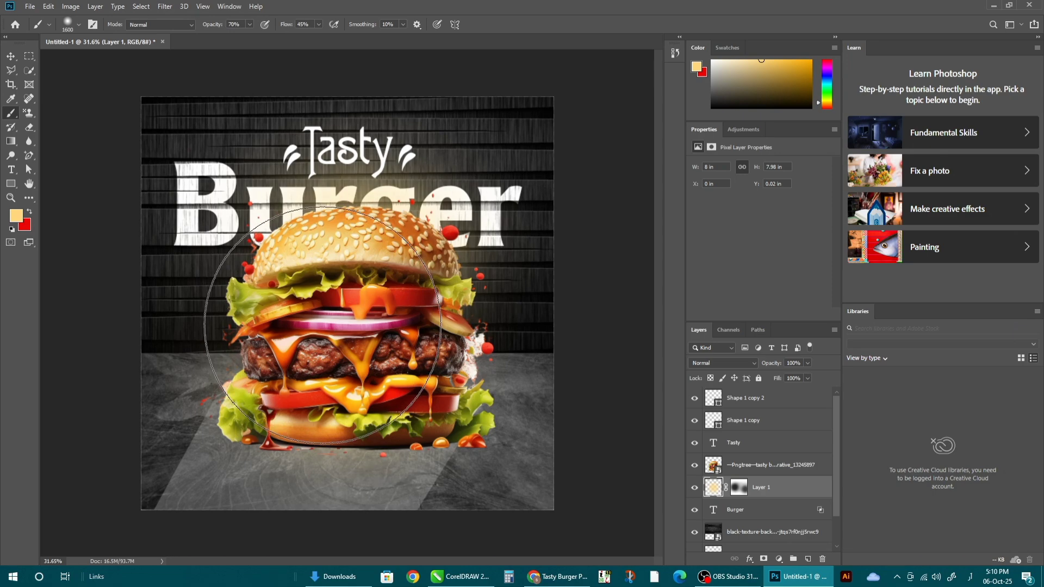
left_click_drag(339, 41, 336, 41)
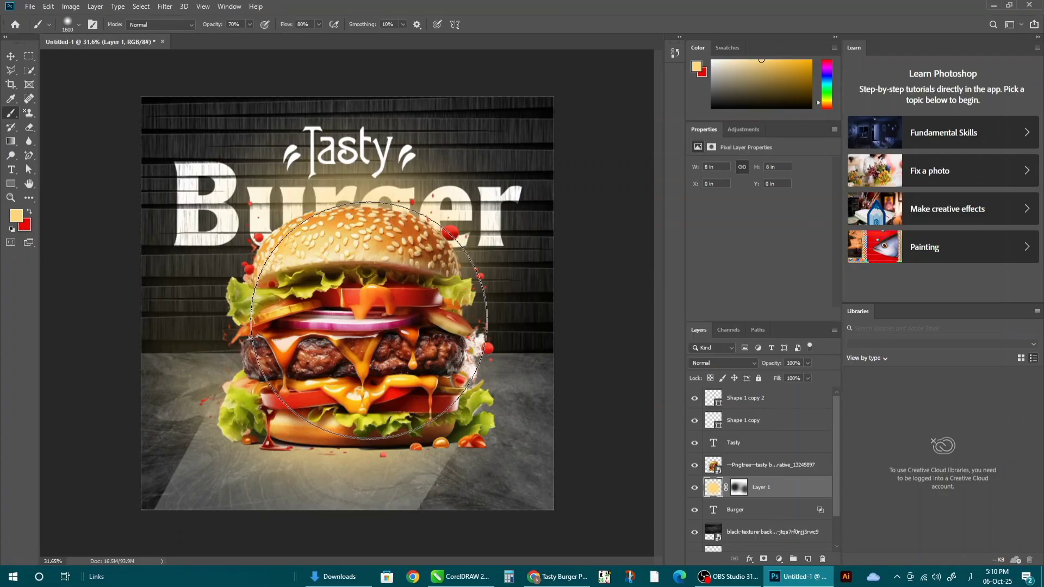
left_click(10, 56)
Set the brush colour to black and flatten the 1600 px brush tip into a thin horizontal ellipse.
left_click(762, 465)
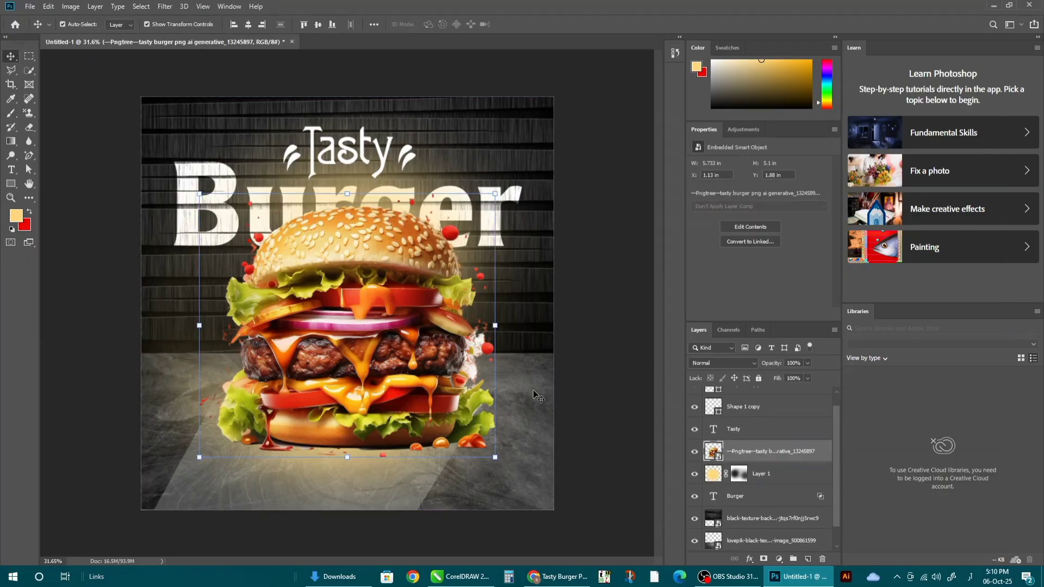
left_click(11, 113)
left_click(15, 216)
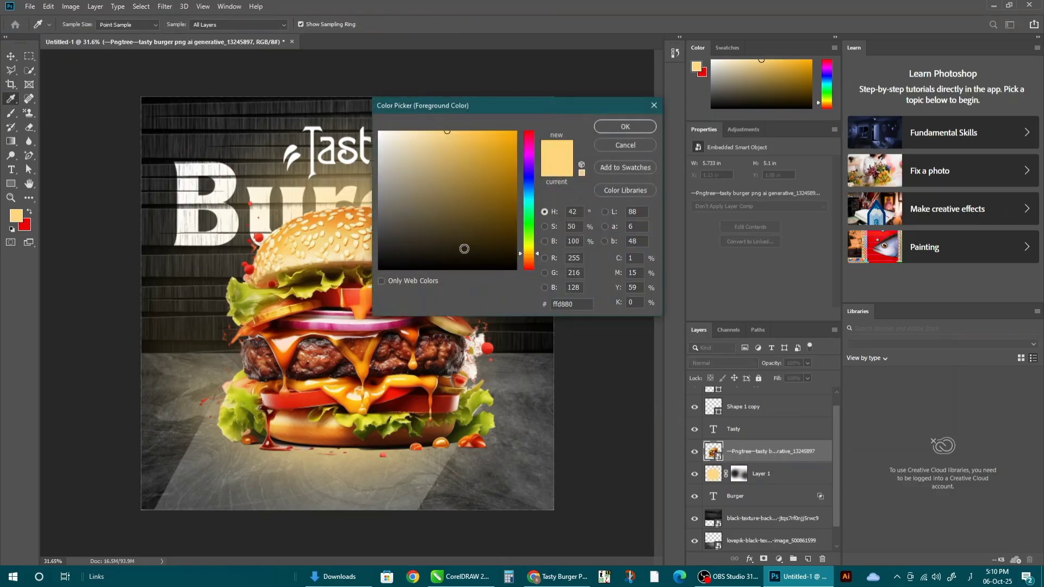
left_click_drag(464, 249, 519, 282)
left_click(626, 126)
left_click(66, 24)
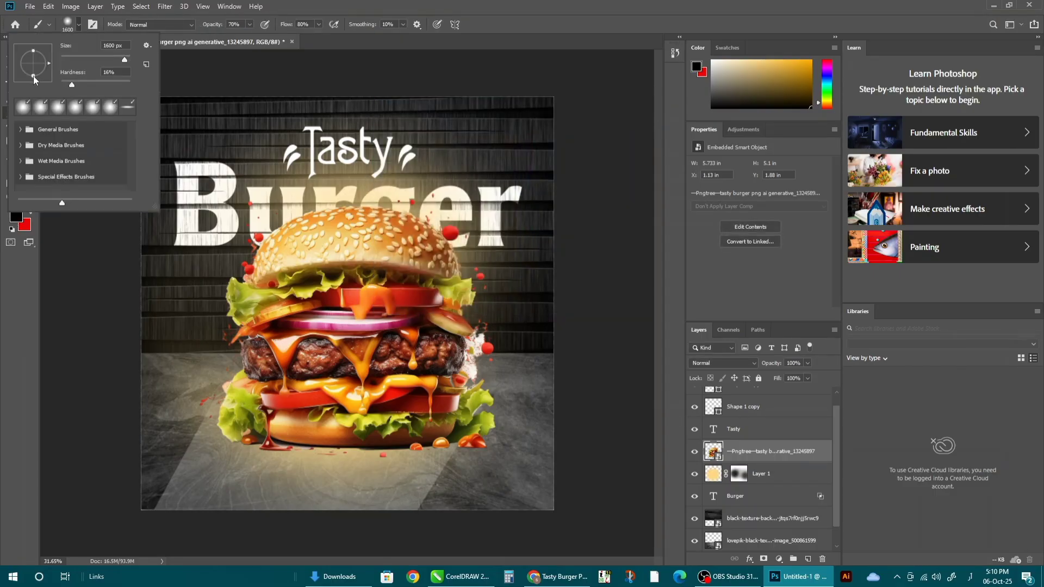
left_click(252, 128)
Paint a thin black contact shadow under the burger on Layer 1 at 96% brush opacity.
left_click(772, 474)
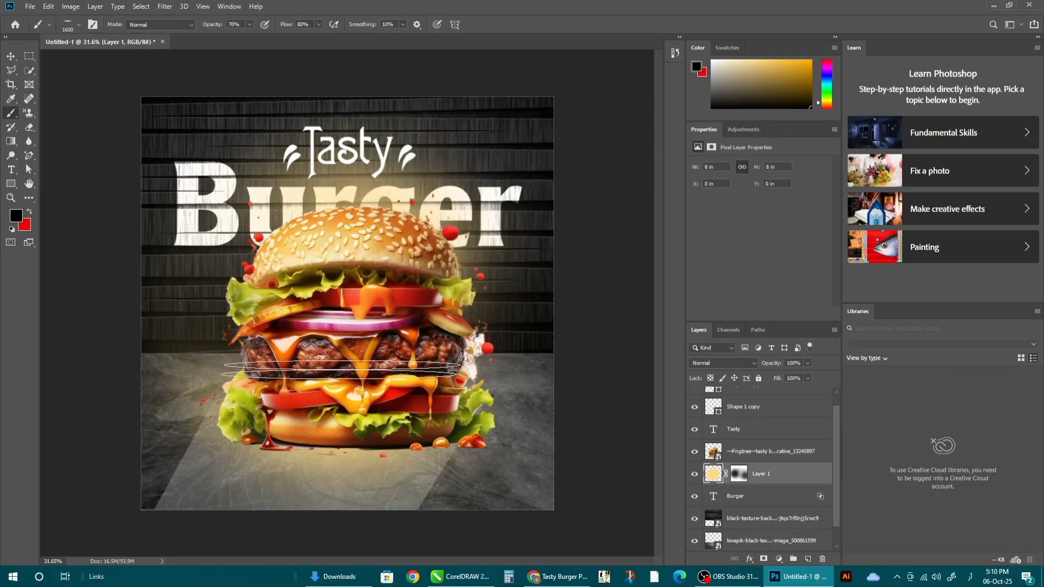
left_click(188, 25)
left_click(250, 24)
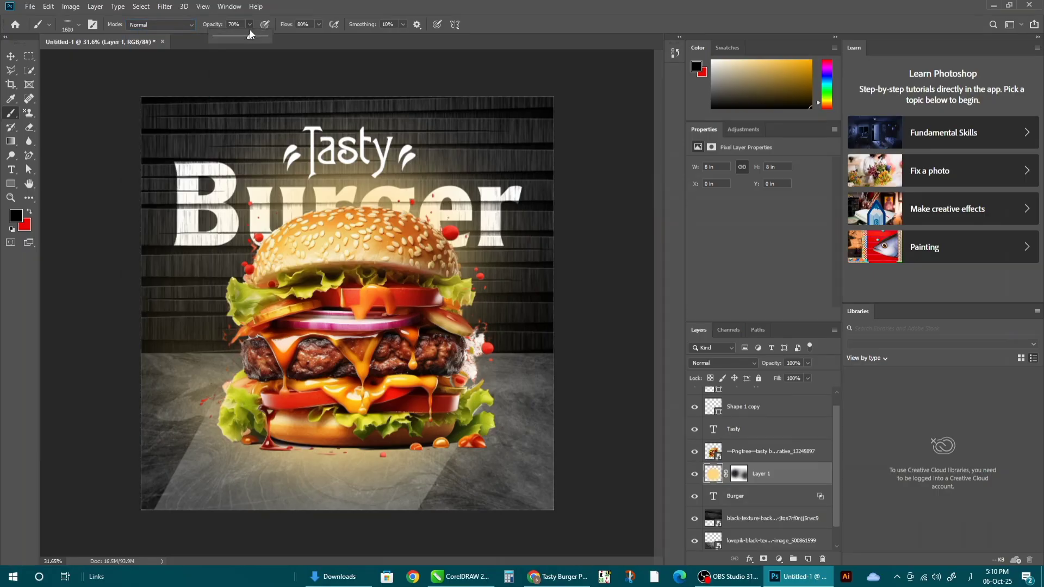
left_click_drag(250, 37, 263, 38)
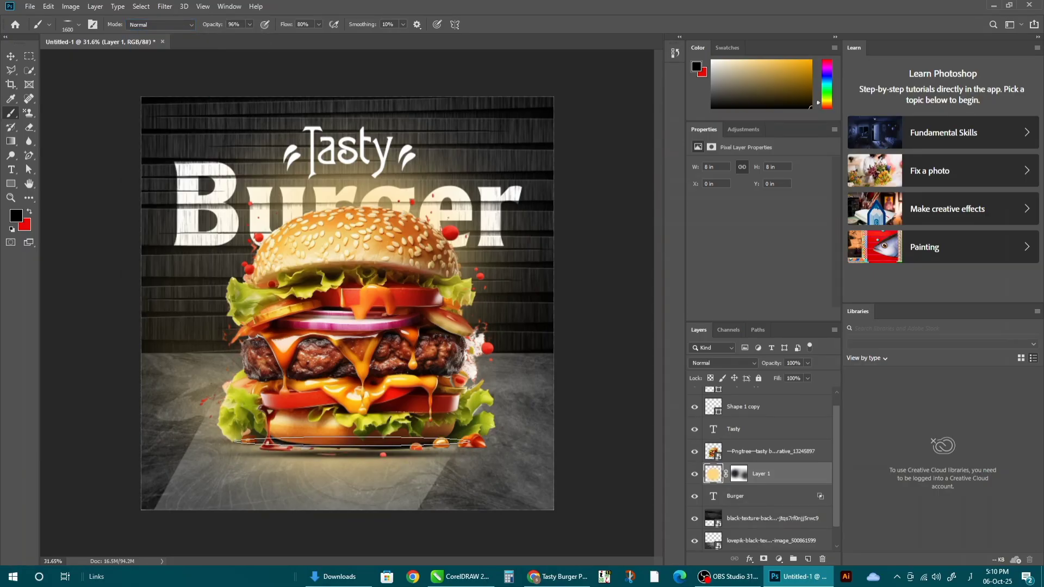
key("v")
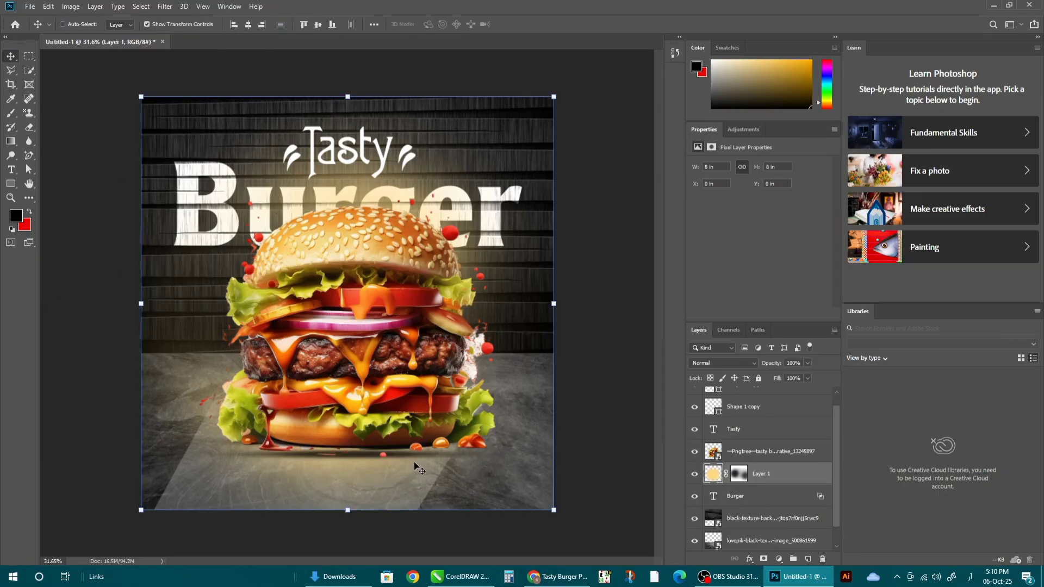
Paint a thin black contact shadow under the burger on a new layer above Layer 1.
left_click(11, 112)
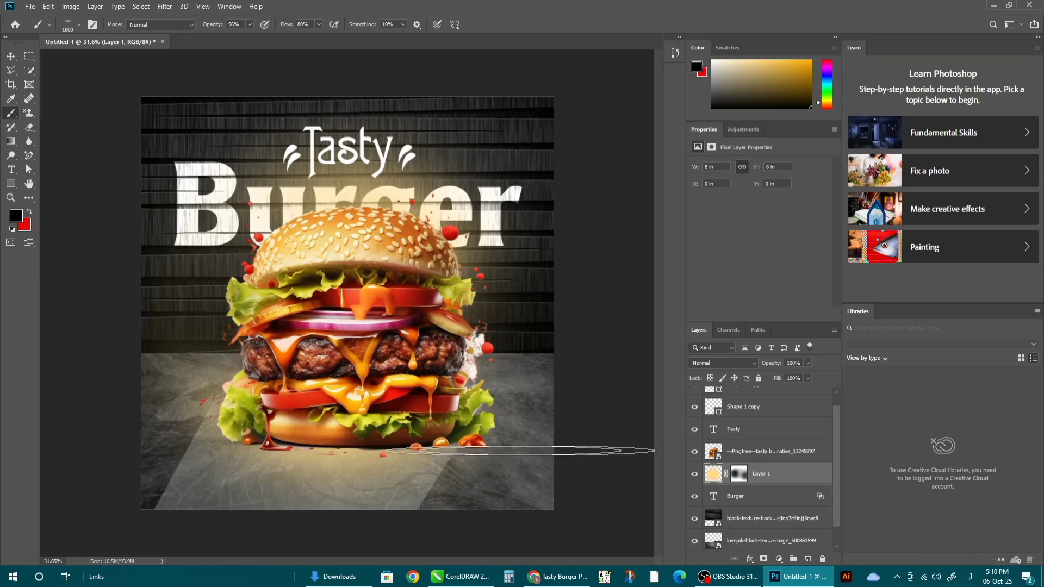
left_click(808, 560)
left_click(342, 451)
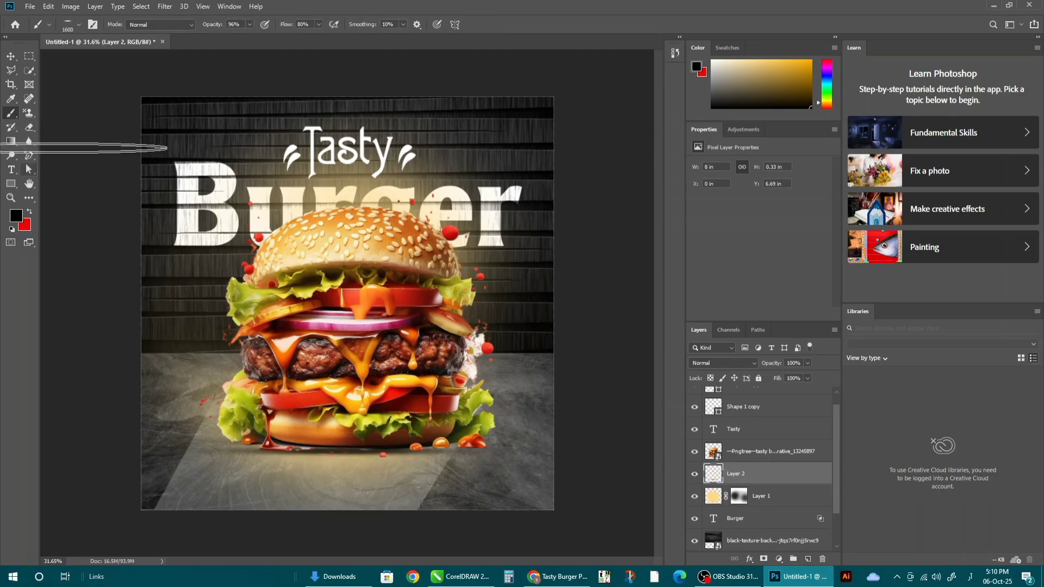
Skew and reshape the shadow stroke on Layer 2 with Free Transform, keeping it under the burger's base.
key("v")
key("ctrl+t")
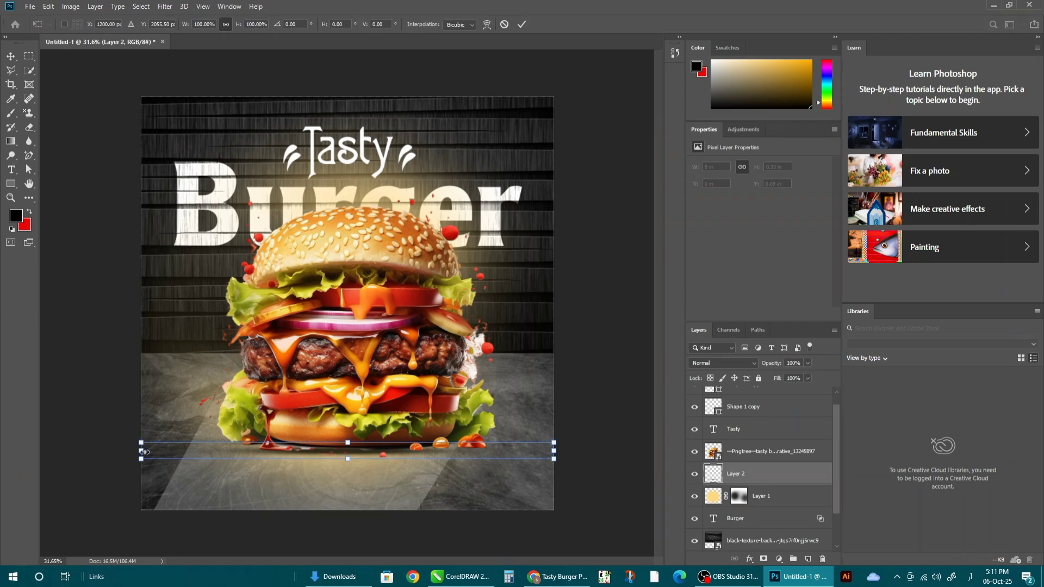
mouse_move(145, 452)
left_mouse_down()
mouse_move(154, 426)
mouse_move(149, 446)
left_mouse_up()
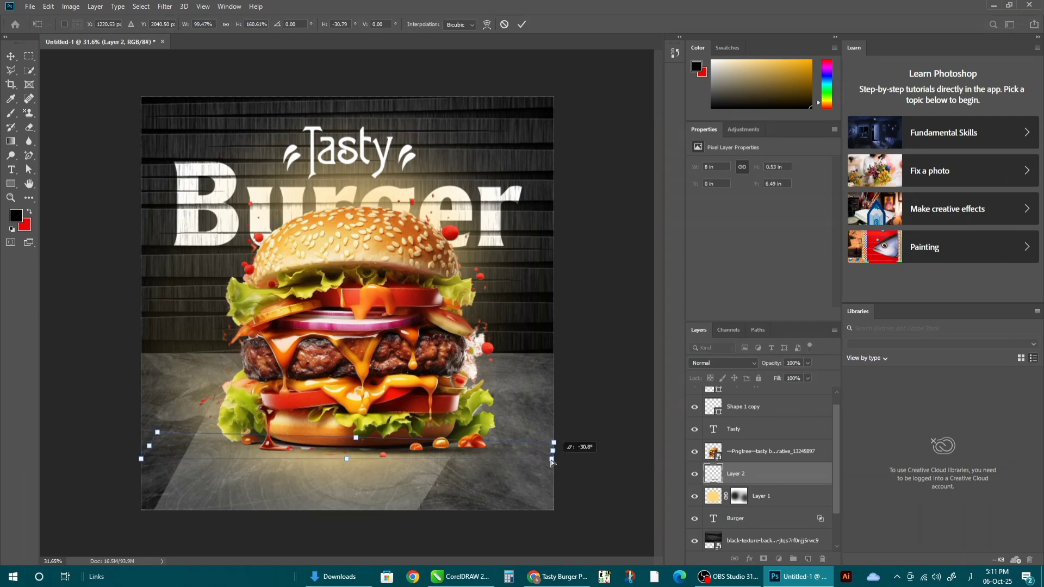
left_click_drag(552, 462, 443, 450)
left_click_drag(356, 451, 336, 451)
left_click_drag(525, 444, 555, 445)
left_click_drag(384, 448, 366, 444)
key("Return")
left_click(582, 316)
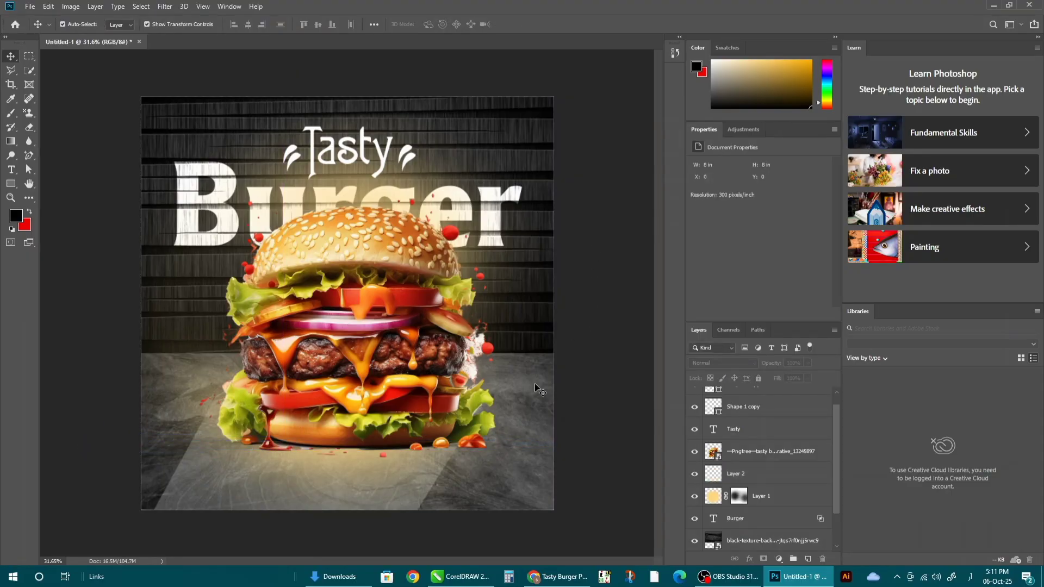
Draw a black five-sided polygon about 1138 × 1118 px without a stroke and place it over the burger's left half.
left_click(15, 188)
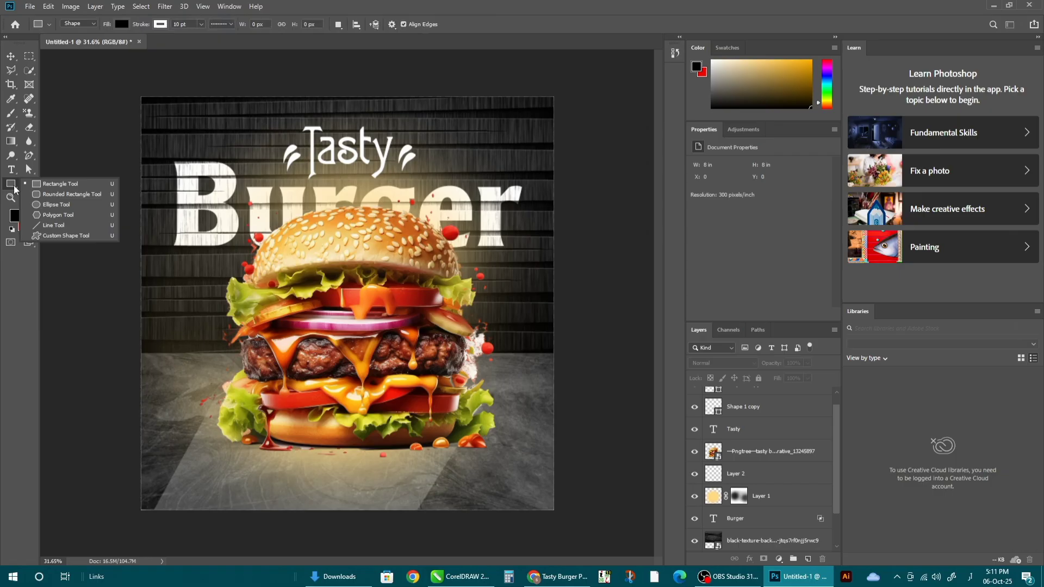
left_click(57, 215)
left_click_drag(216, 331, 286, 409)
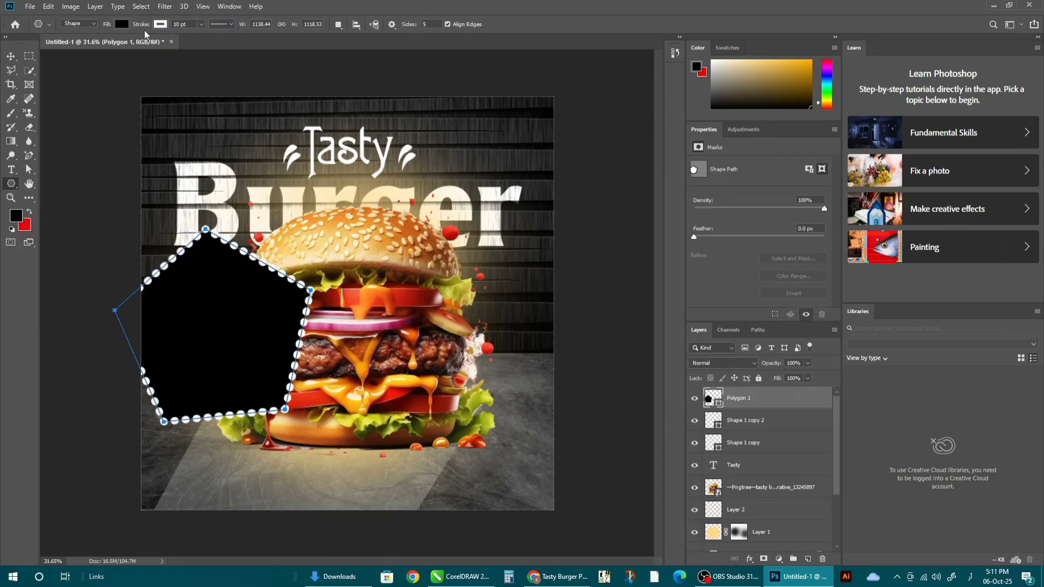
left_click(124, 24)
left_click(159, 24)
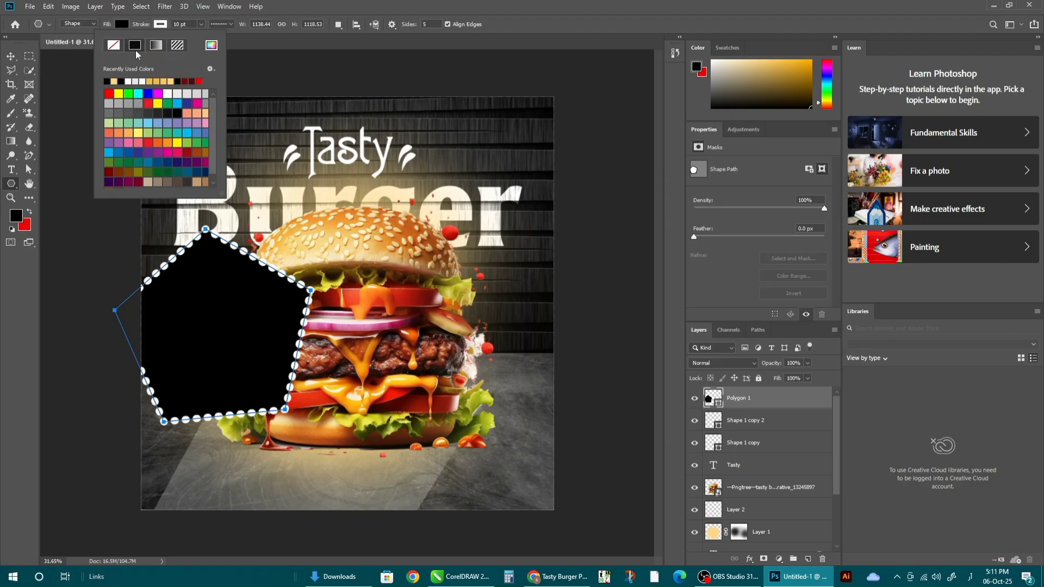
left_click(114, 46)
left_click(11, 57)
left_click_drag(185, 308, 235, 327)
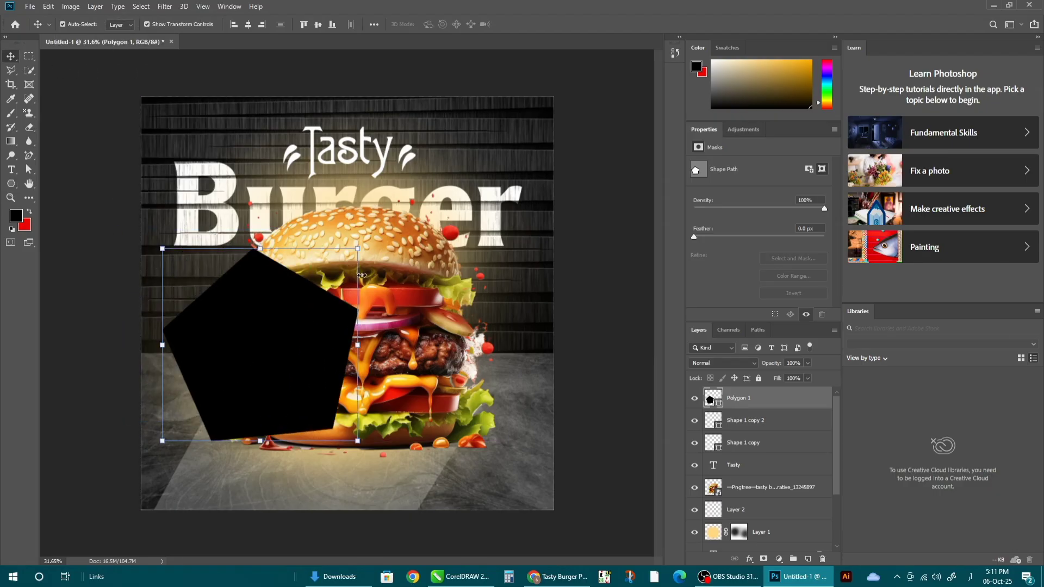
Stack the pentagon layer directly beneath the burger layer and nudge the shape further left.
left_click_drag(782, 405, 775, 498)
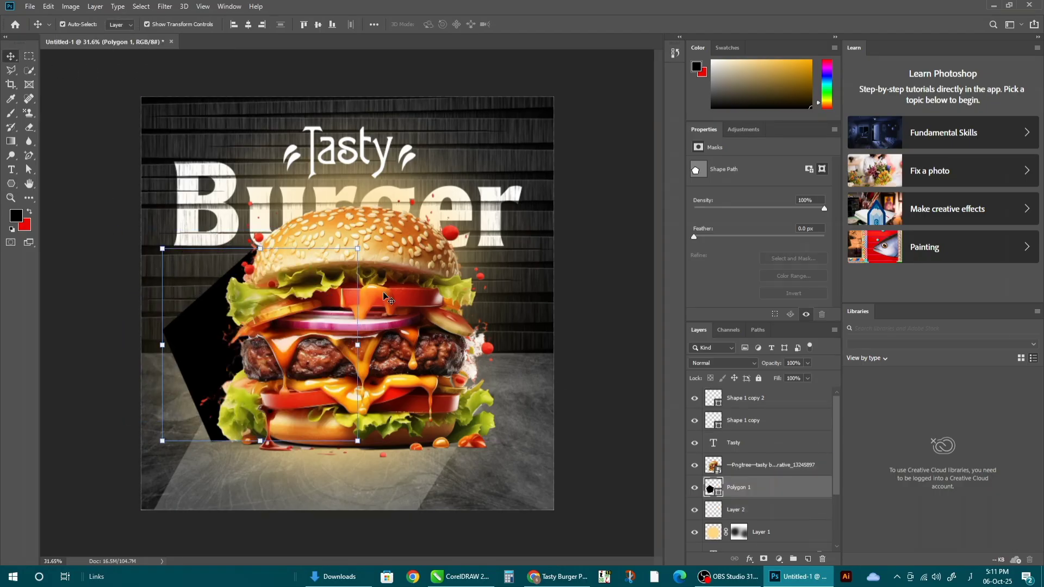
key("shift+Left")
key("shift+Left")
key("shift+Left")
key("shift+Left")
key("shift+Left")
key("shift+Left")
key("shift+Left")
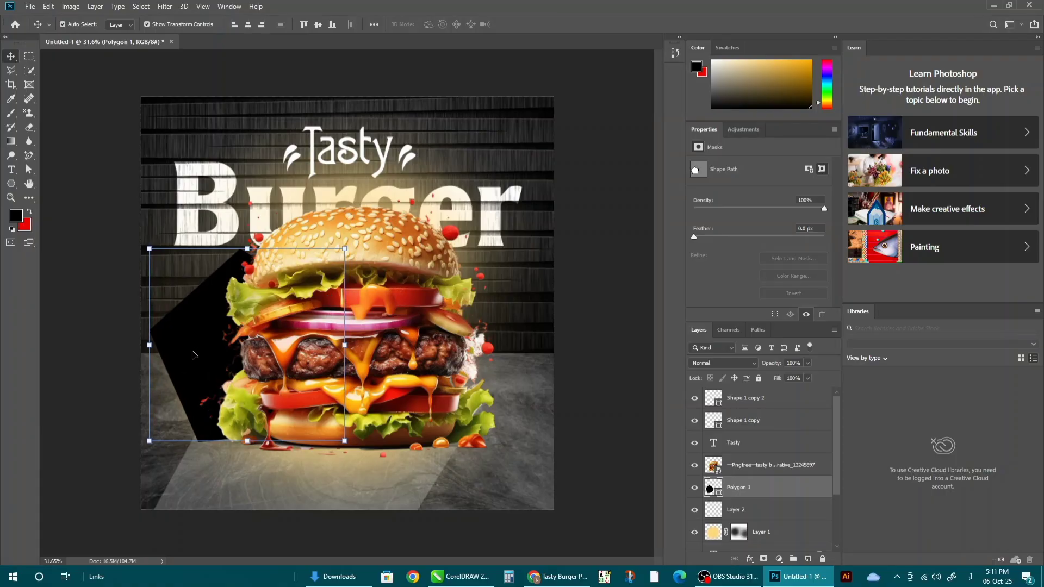
Duplicate the black pentagon to the burger's right side and blur both pentagons by reapplying the last filter.
left_click_drag(194, 355, 425, 375)
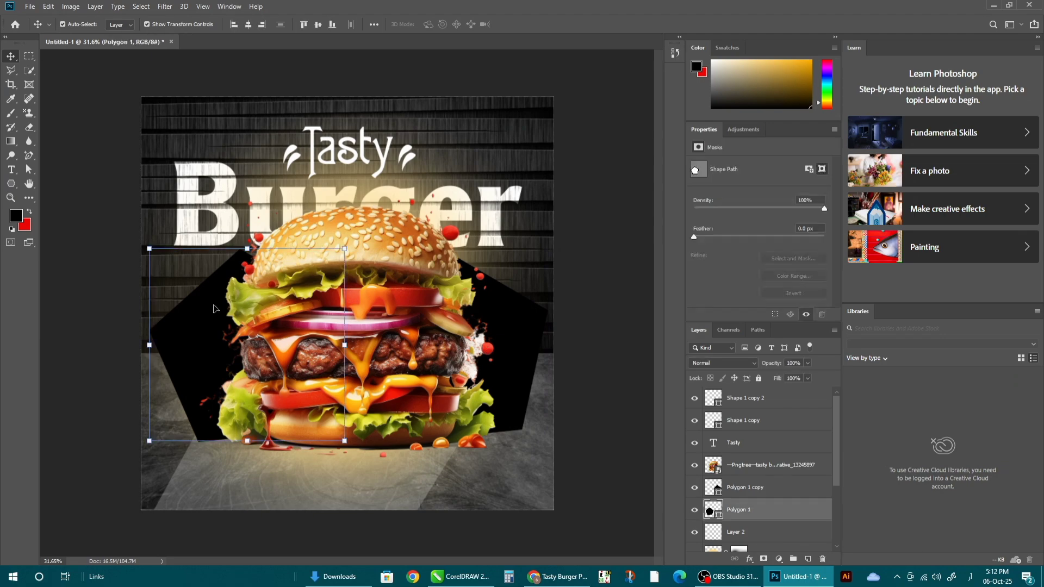
key("alt+bracketleft")
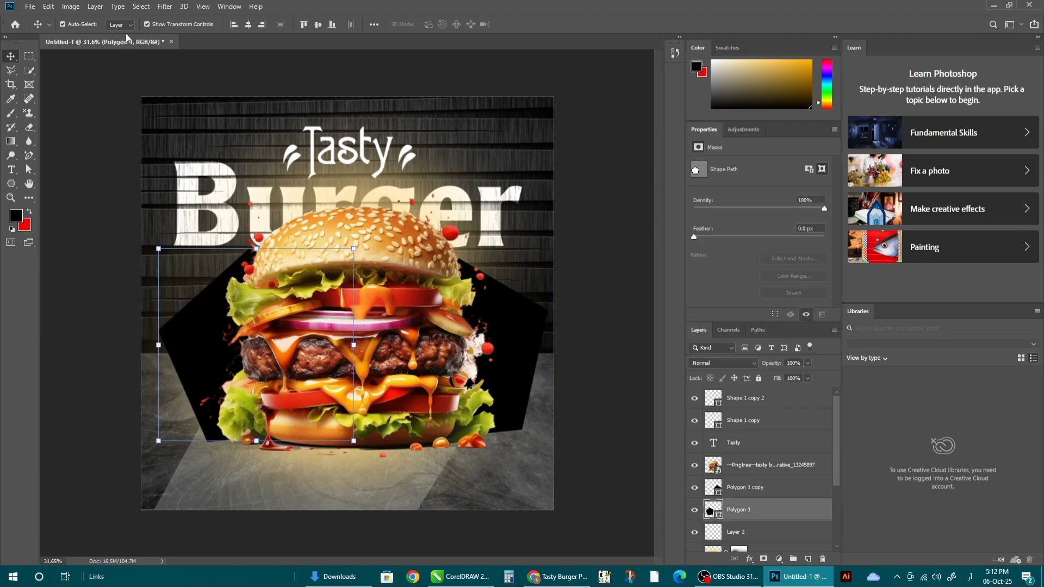
left_click(173, 10)
left_click(173, 19)
key("alt+bracketright")
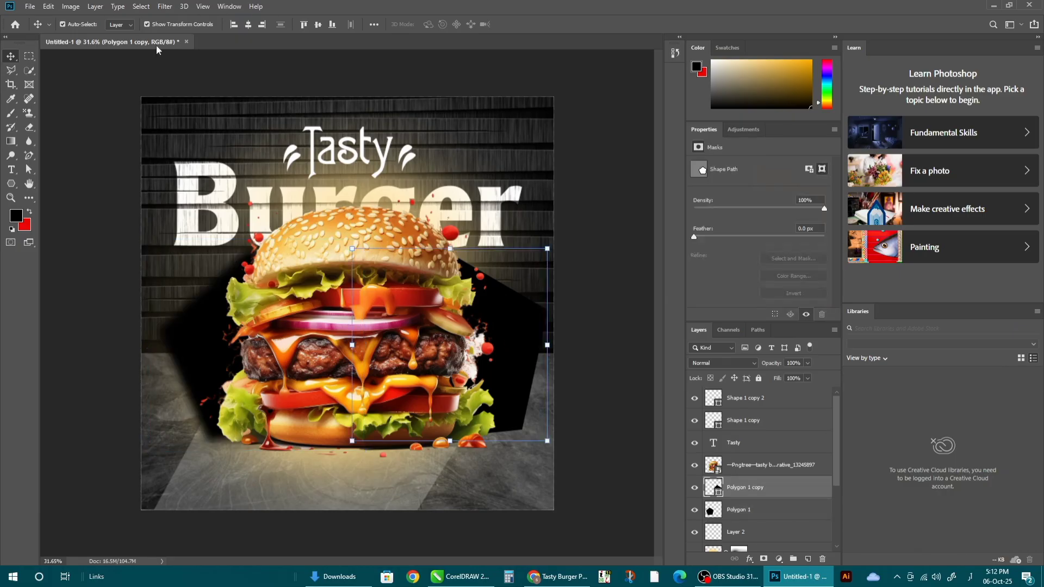
left_click(173, 10)
left_click(173, 19)
left_click(587, 222)
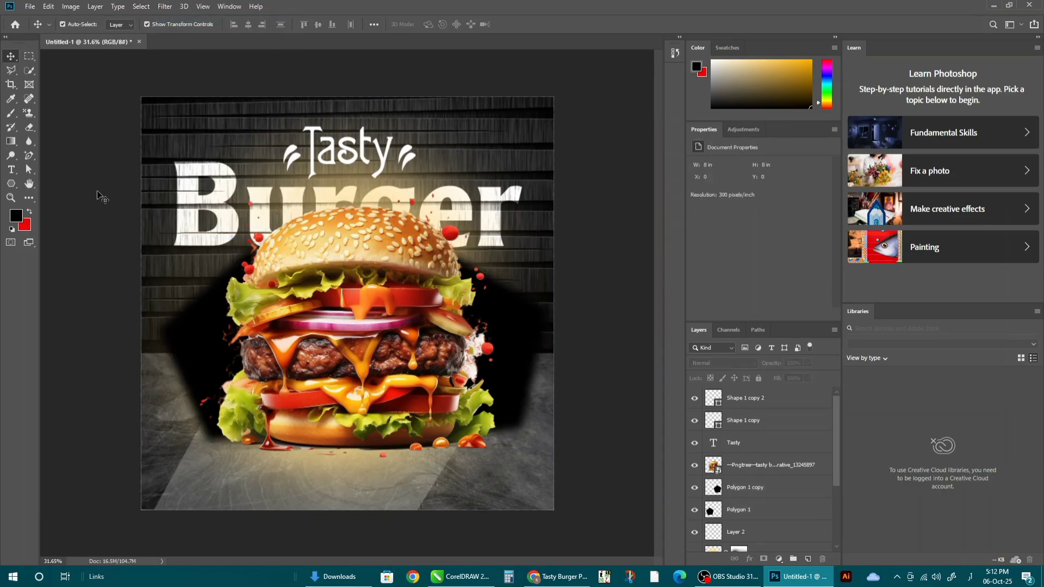
Add the text "20%", enlarge it to about 74 pt and place it over the burger's base.
left_click(11, 171)
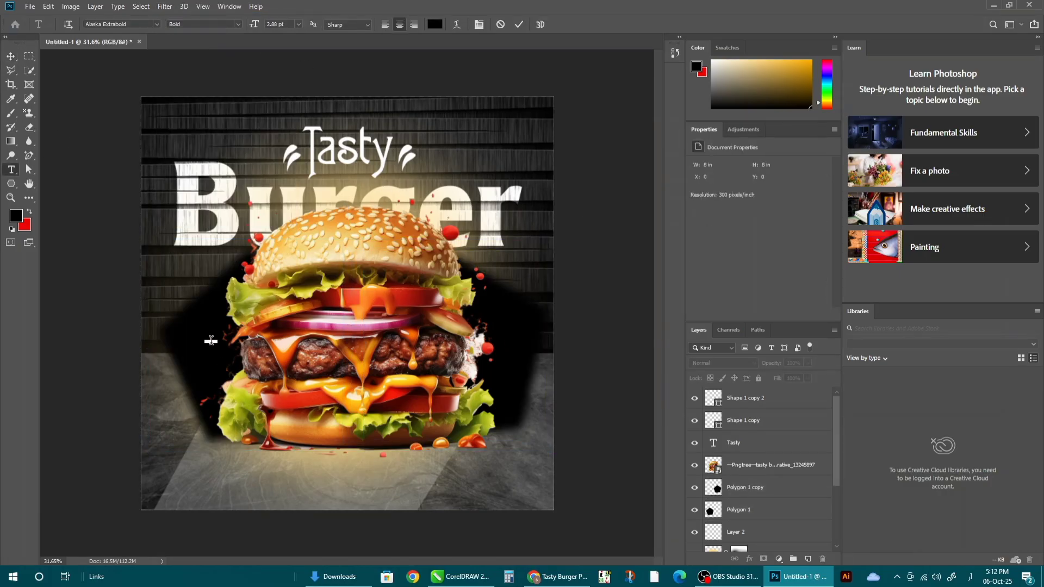
left_click(211, 341)
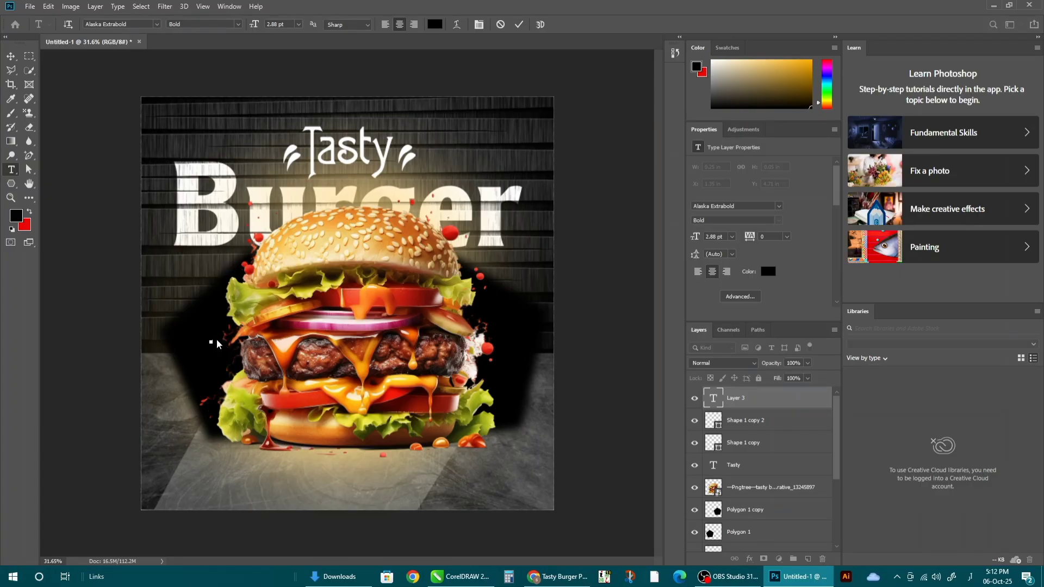
left_click(12, 57)
left_click_drag(224, 358, 297, 405)
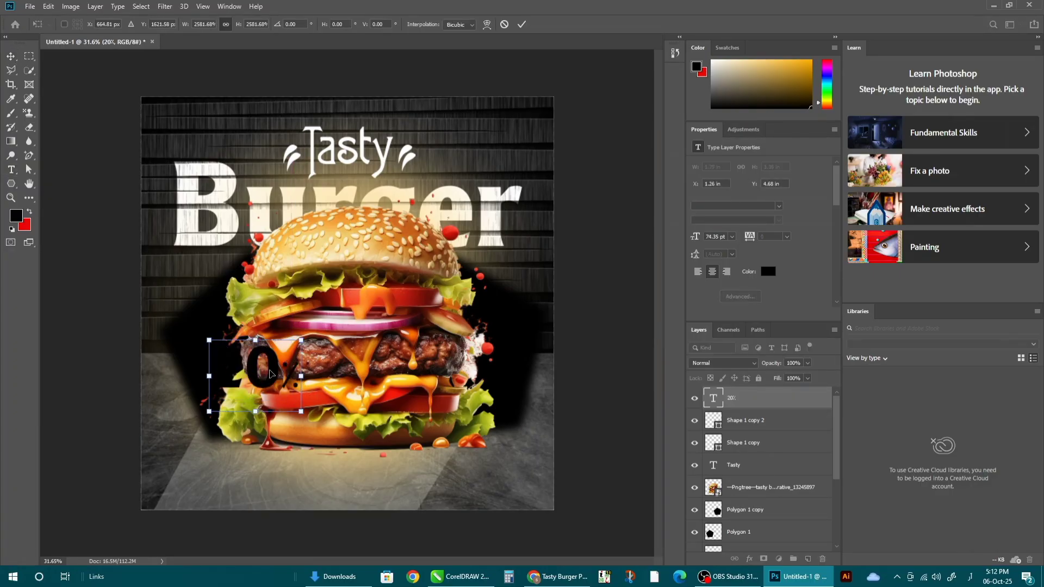
left_click_drag(267, 370, 309, 452)
key("Return")
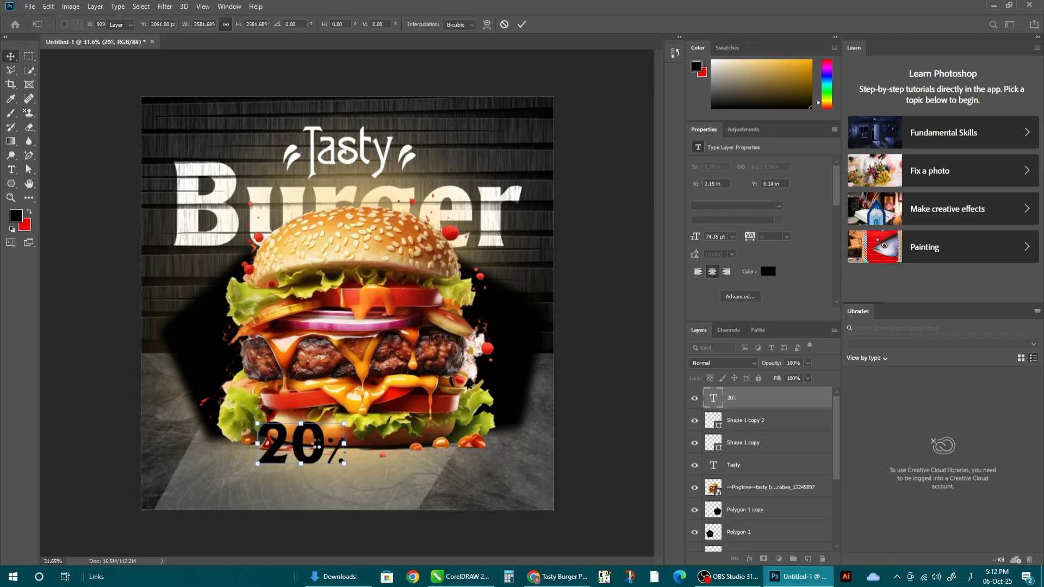
Set the "20%" text colour to white (ffffff).
key("t")
key("Return")
left_click(432, 24)
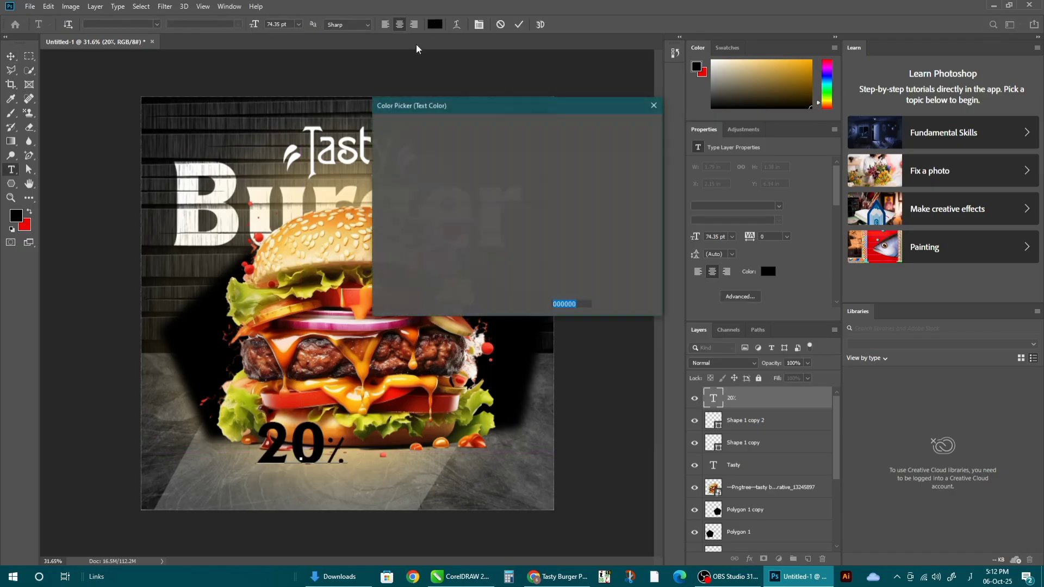
type("ffffff")
left_click(625, 127)
left_click_drag(310, 454, 283, 406)
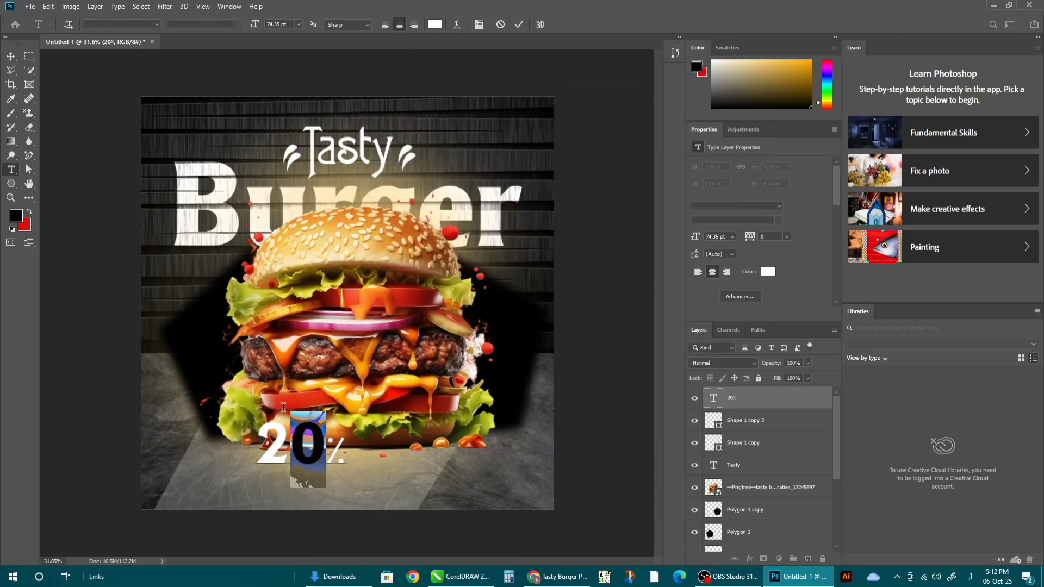
left_click(11, 56)
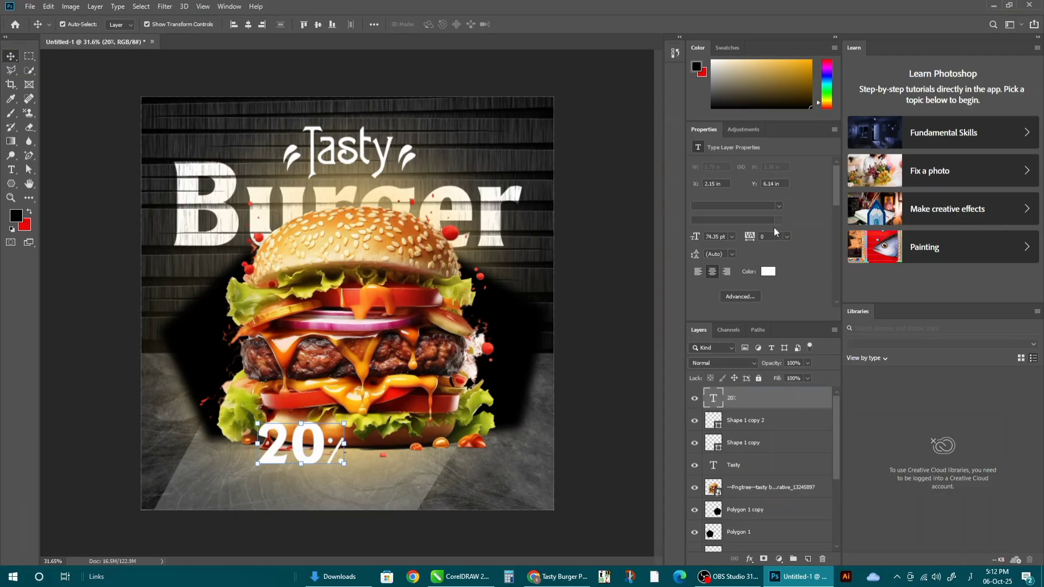
Change the "20%" text font to 1 MUHAMMADI QURANIC and place it on the left black pentagon.
double_click(301, 443)
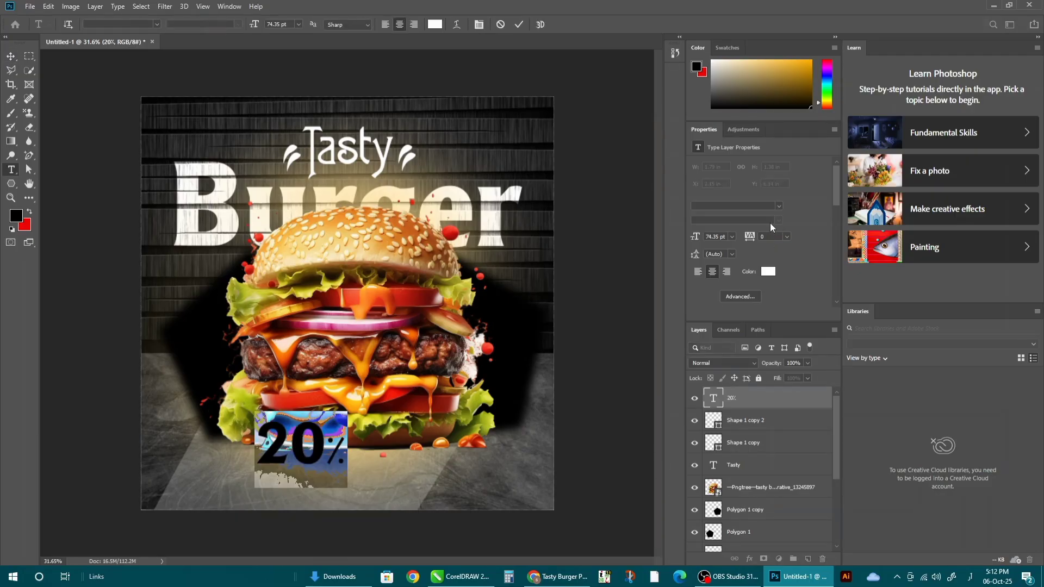
left_click(10, 57)
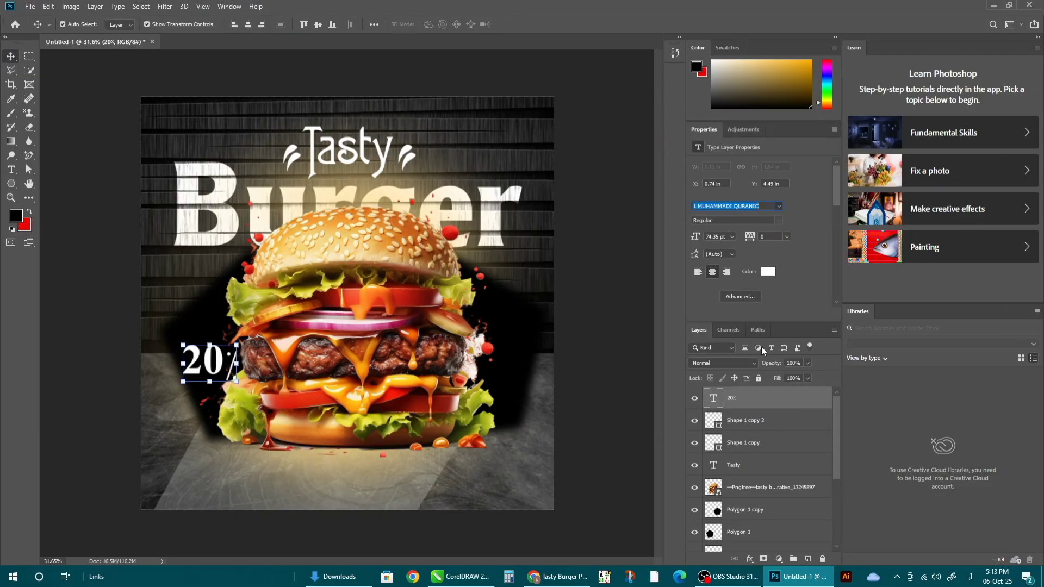
left_click(168, 263)
Duplicate the "20%" text slightly below the original and select the copy's characters for editing.
left_click_drag(214, 358, 193, 437)
scroll(238, 342, "up", 8)
double_click(206, 399)
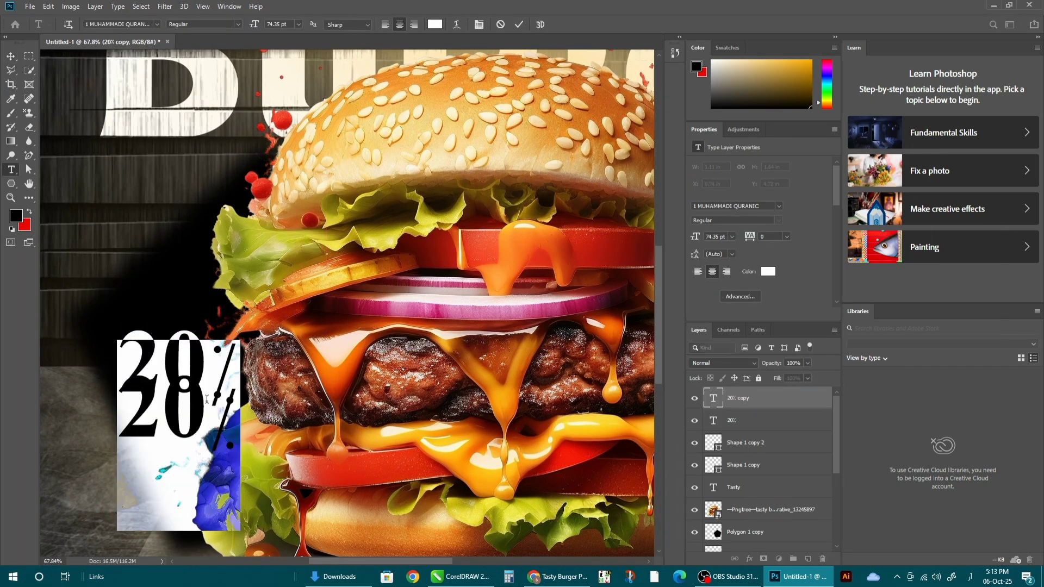
type("ہفف")
key("BackSpace")
key("BackSpace")
key("BackSpace")
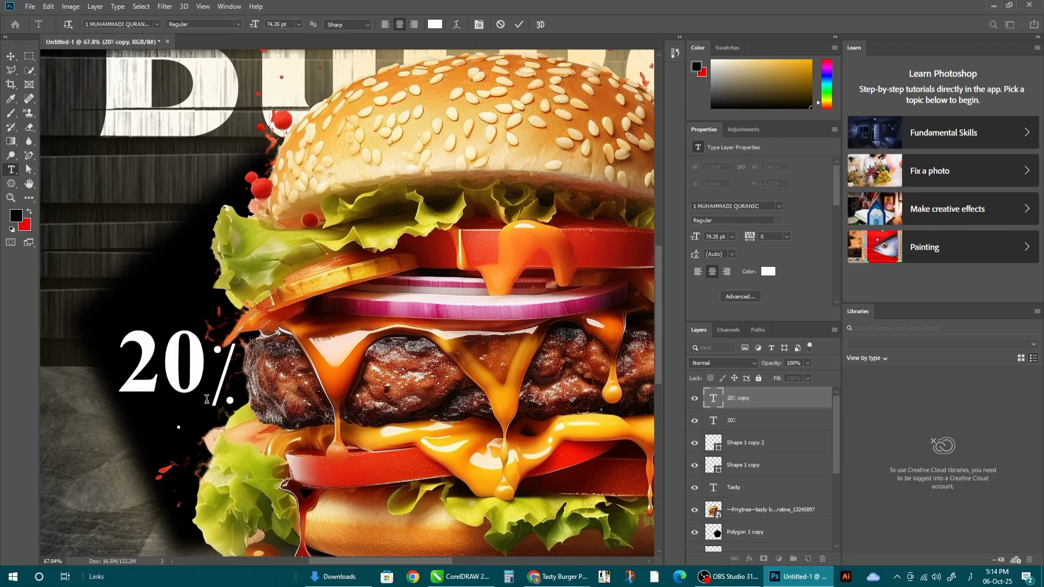
type("off")
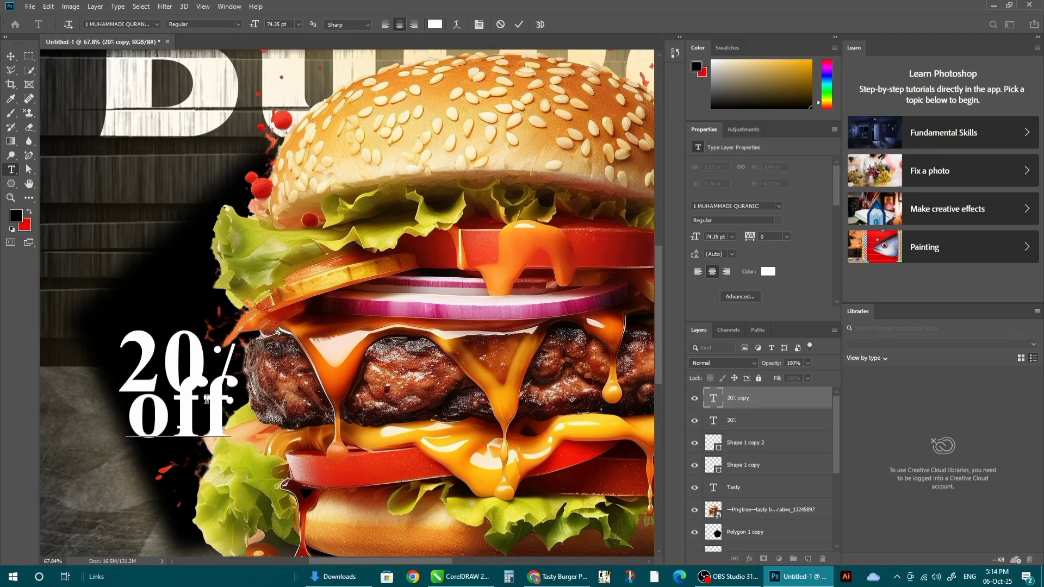
key("BackSpace")
key("BackSpace")
key("BackSpace")
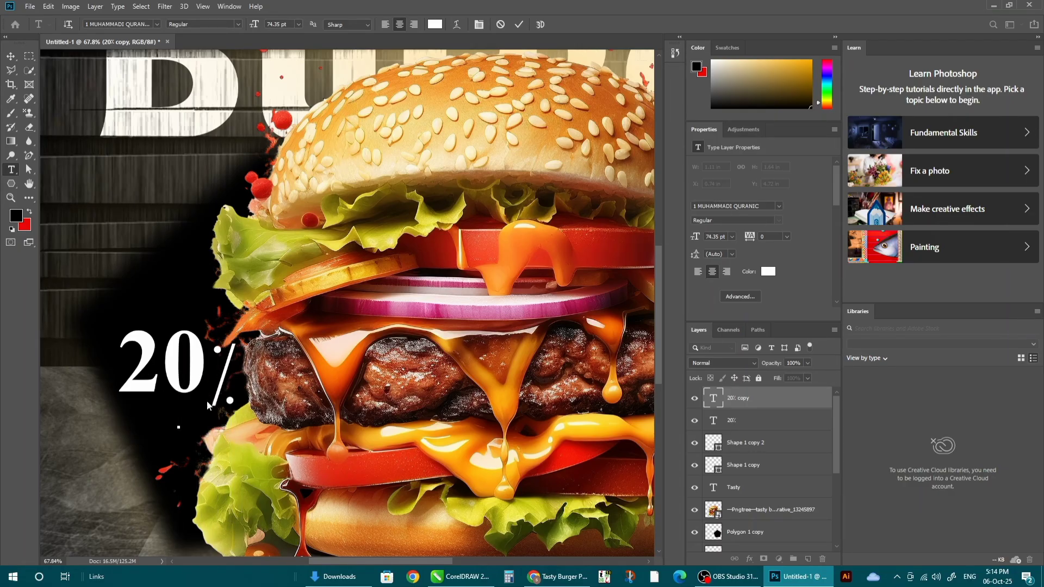
Replace the copied text with "OFF" and move it down beneath "20%".
type("OFF")
left_click(11, 56)
left_click_drag(177, 414, 175, 448)
Align the "20%" and "OFF" texts on their horizontal centres.
left_click(182, 386, "shift")
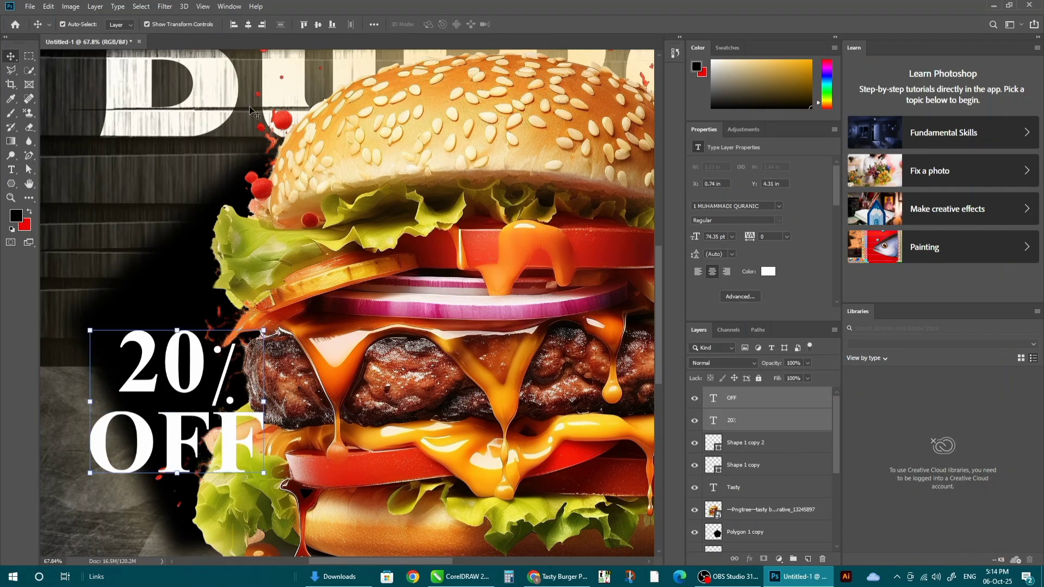
left_click(374, 24)
left_click(341, 54)
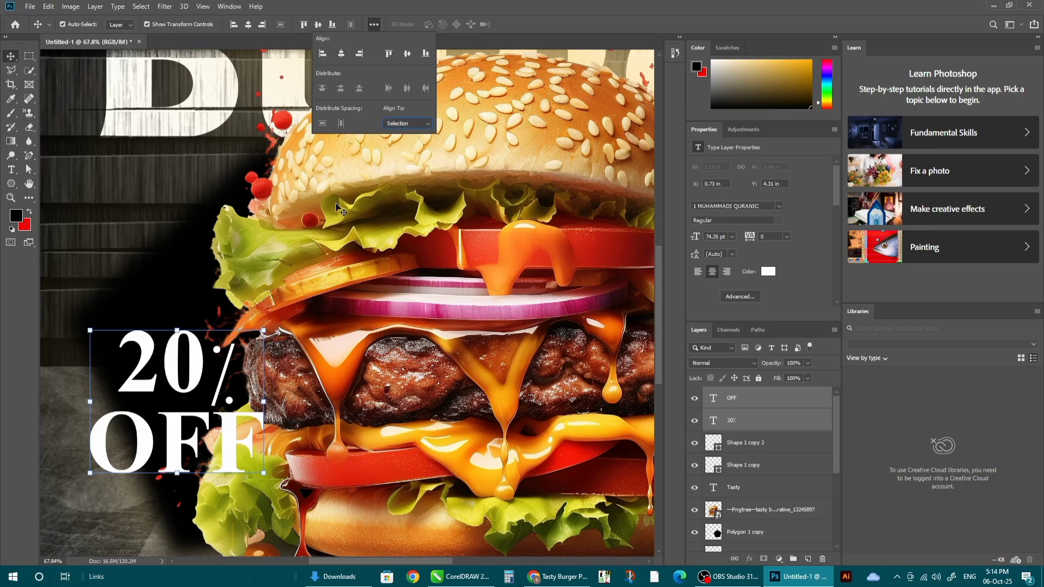
Scale the "20%" and "OFF" texts together to about 84% and move them up on the left pentagon.
left_click_drag(263, 329, 249, 341)
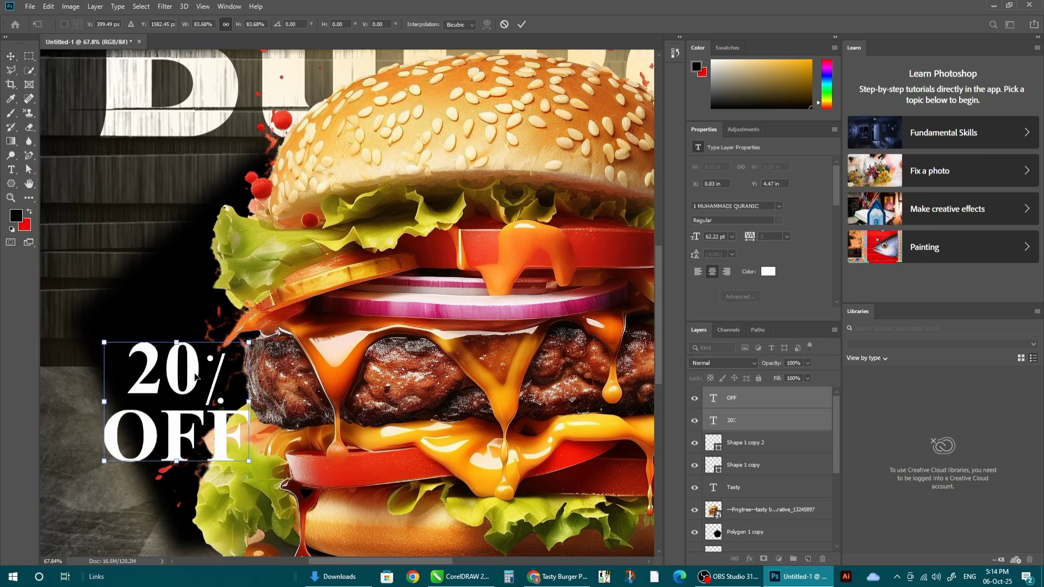
left_click_drag(193, 359, 193, 310)
key("Return")
scroll(138, 325, "down", 4)
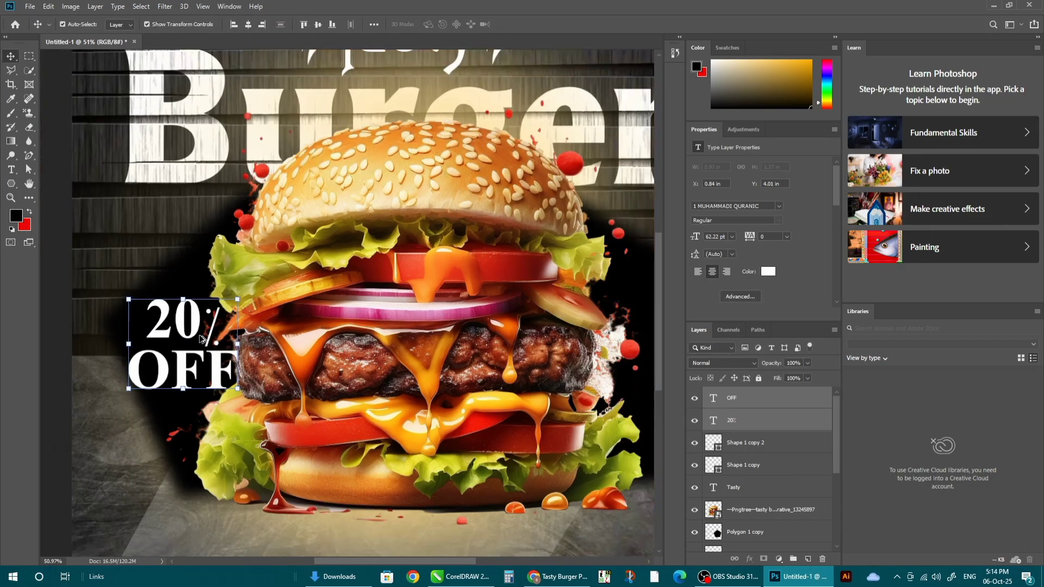
left_click(99, 222)
left_click(87, 393)
Duplicate the "OFF" text onto the right black pentagon and change the copy to "ORDER".
left_click(192, 336)
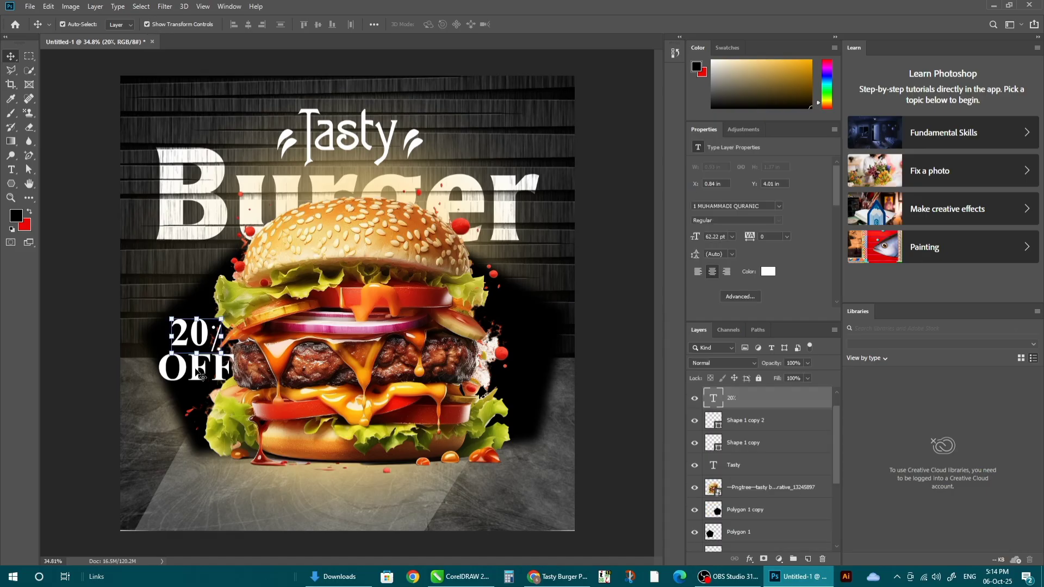
left_click(197, 356, "shift")
left_click_drag(199, 370, 516, 373)
double_click(518, 370)
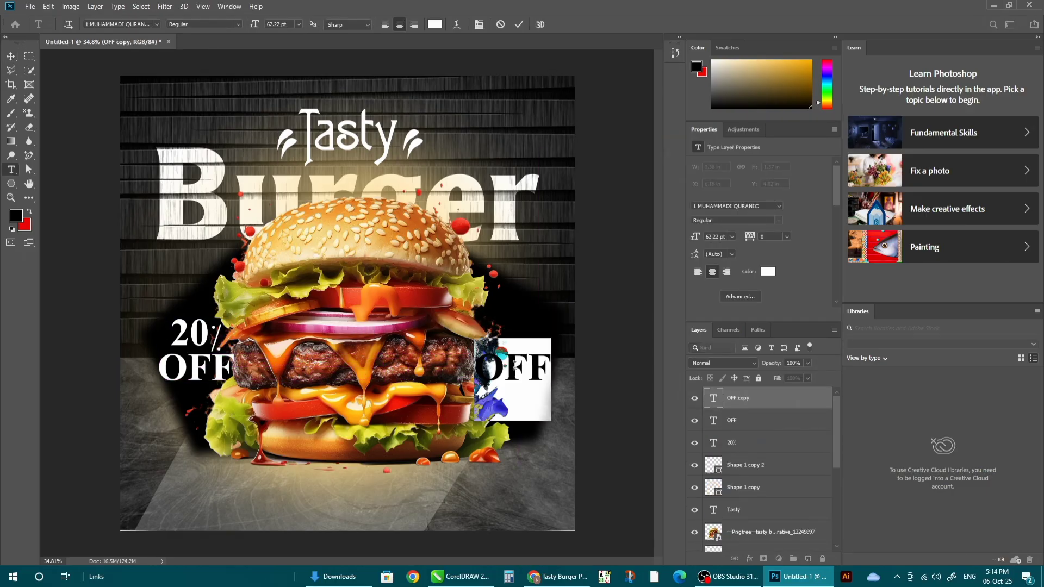
type("OFDER")
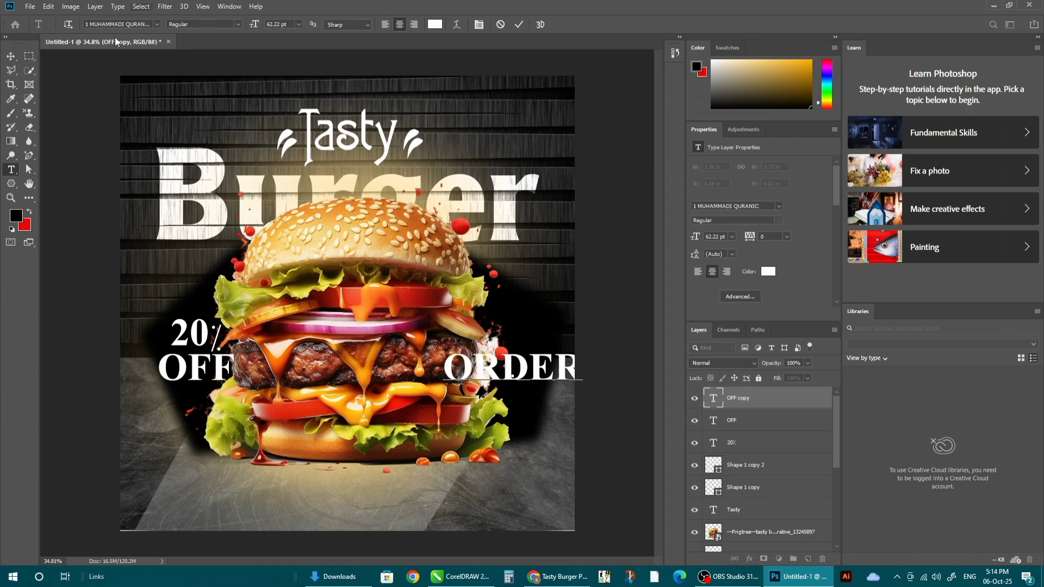
Move the "ORDER" text up on the right pentagon and scale it down to about 41%.
left_click(11, 56)
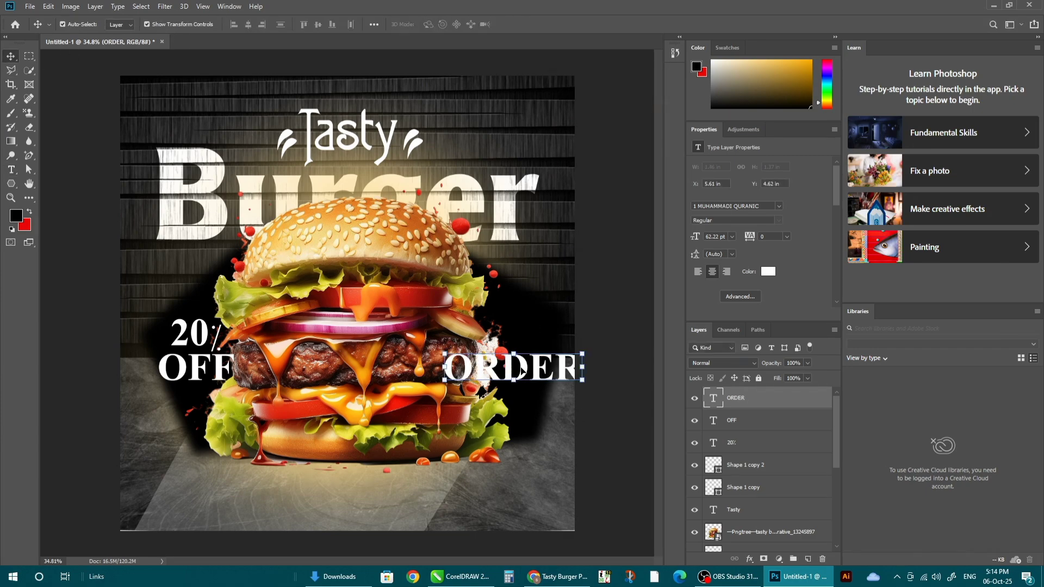
left_click_drag(526, 367, 507, 336)
key("ctrl+t")
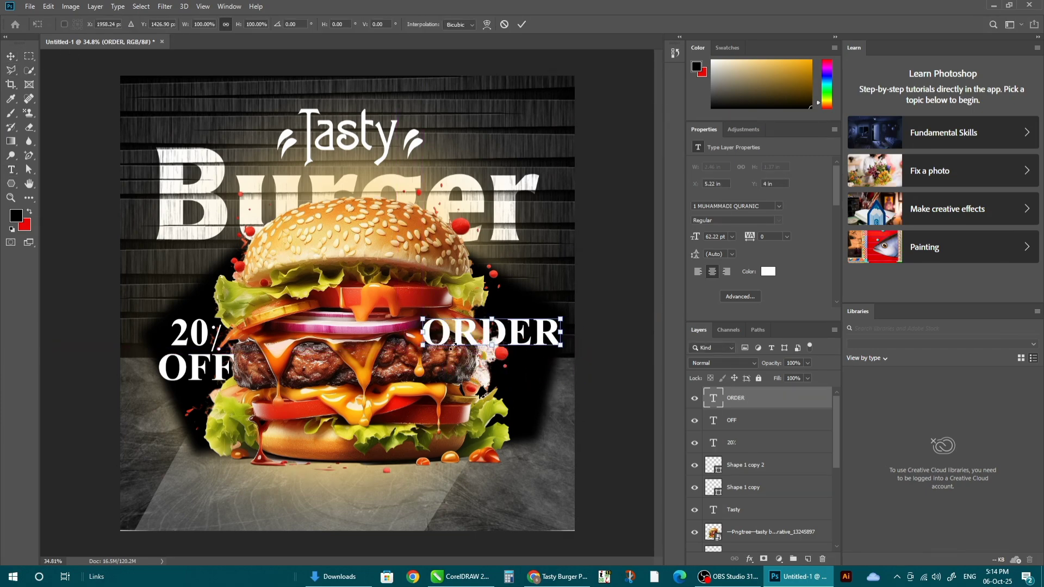
left_click_drag(422, 345, 504, 341)
scroll(522, 346, "up", 3)
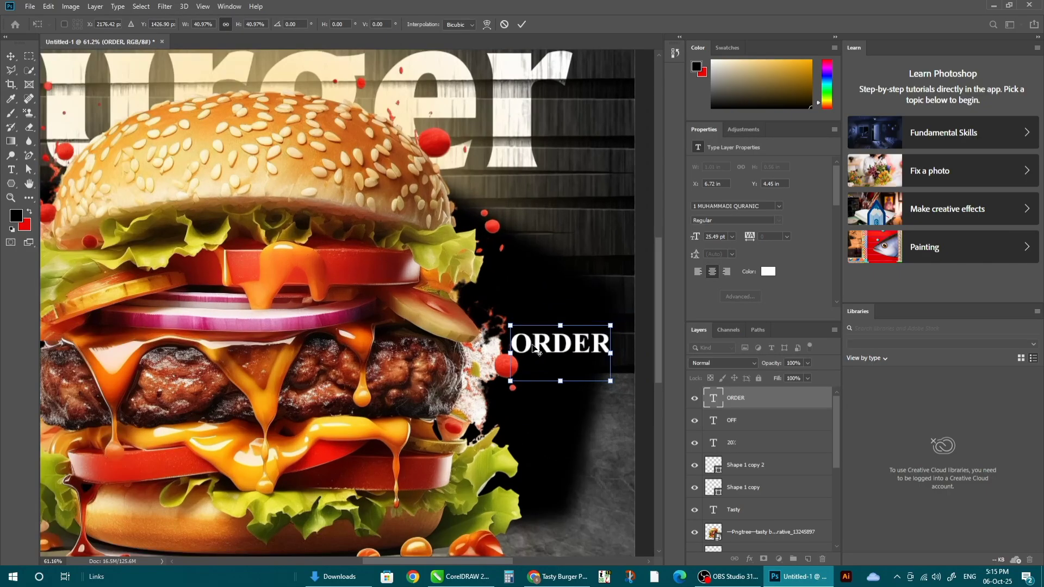
key("Return")
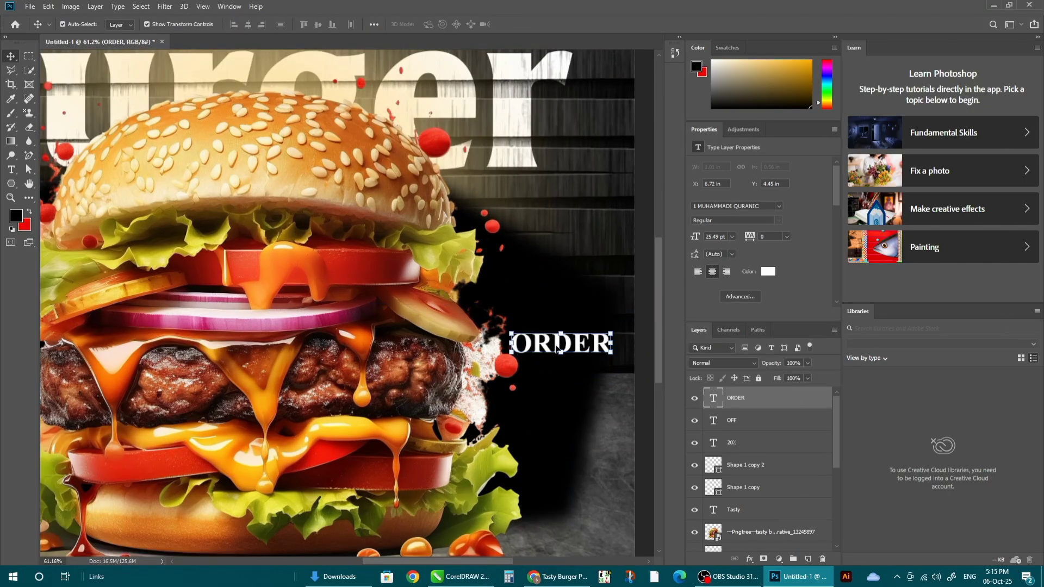
Duplicate the "ORDER" text directly beneath itself and change the copy to "NOW".
left_click_drag(557, 346, 559, 368)
double_click(561, 365)
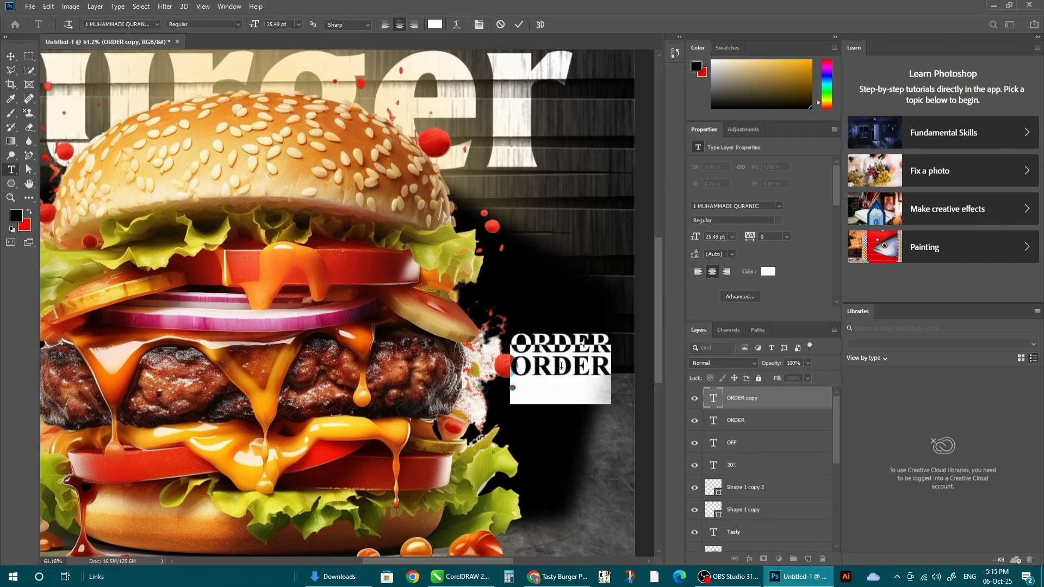
type("nOW")
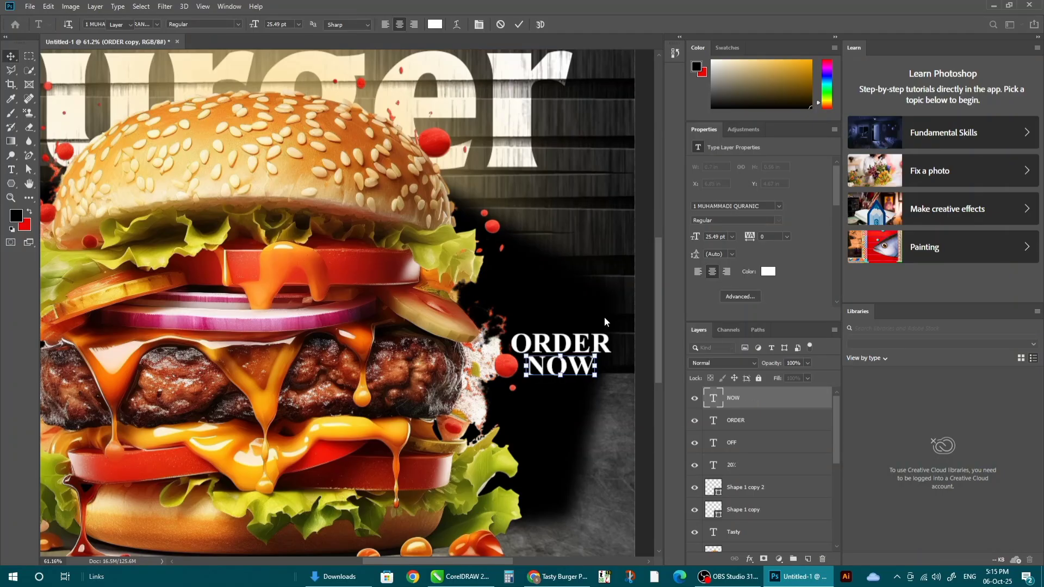
Enlarge the "NOW" text to about 191% and position it close beneath "ORDER".
left_click_drag(525, 376, 483, 420)
left_click_drag(587, 374, 603, 396)
left_click_drag(611, 442, 632, 458)
left_click_drag(603, 399, 588, 384)
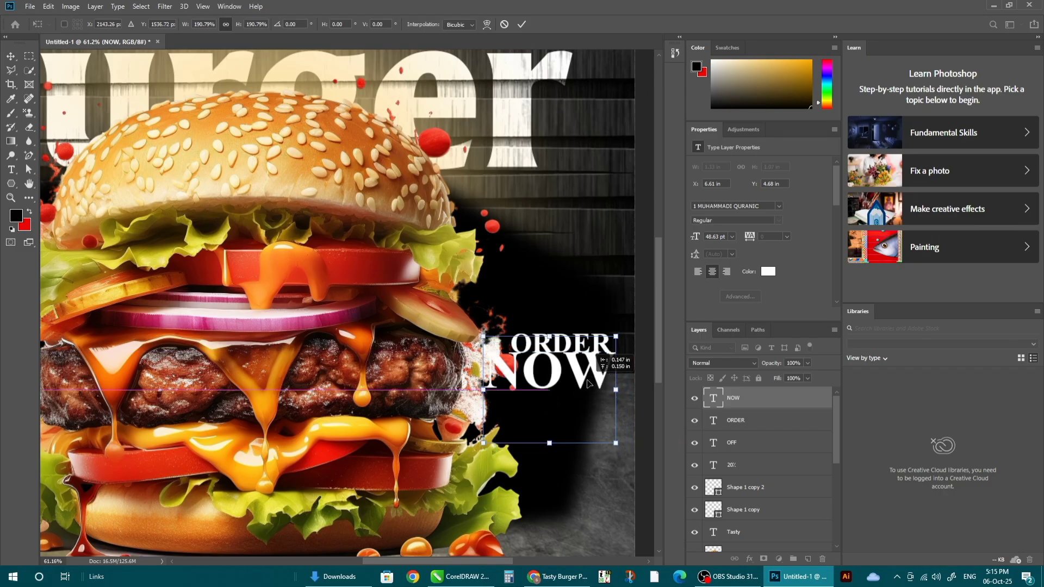
key("Return")
Change the "NOW" font to Alaska Extrabold, scale the text down to about 37 pt and fit it under "ORDER".
left_click(778, 206)
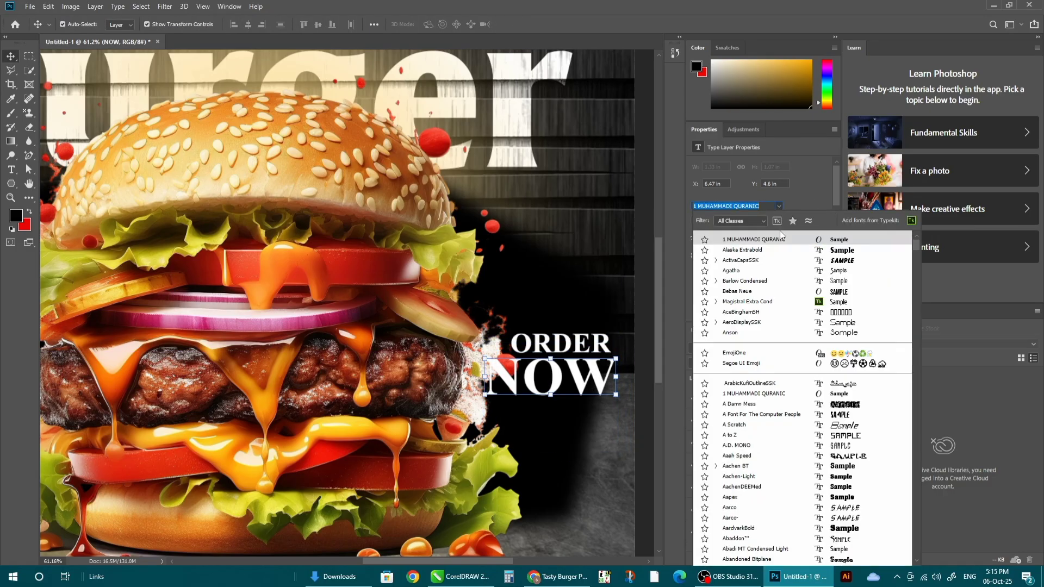
left_click_drag(460, 397, 436, 412)
left_click_drag(614, 352, 584, 386)
left_click_drag(443, 421, 457, 415)
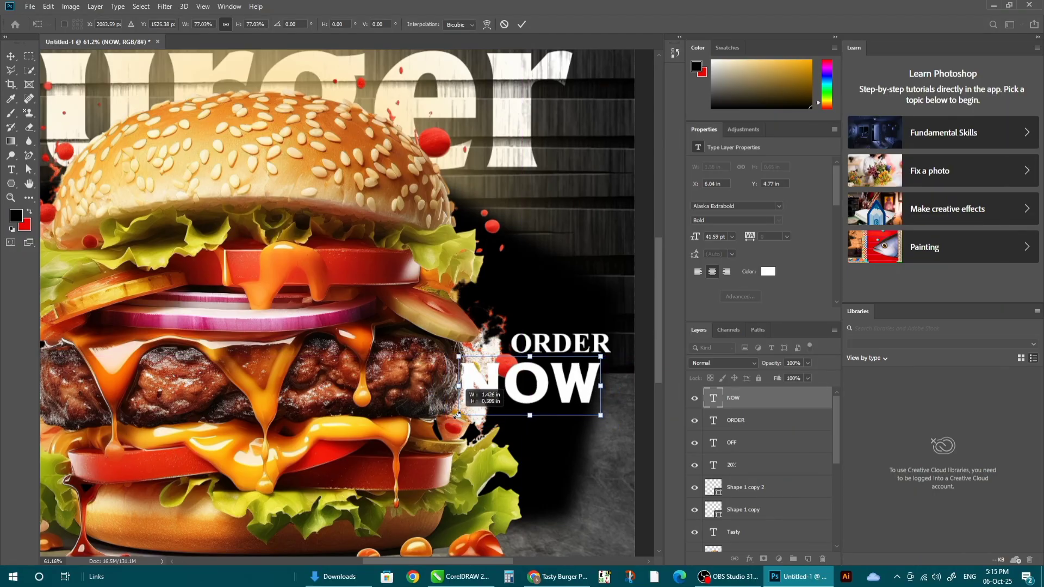
left_click_drag(582, 383, 586, 379)
key("Return")
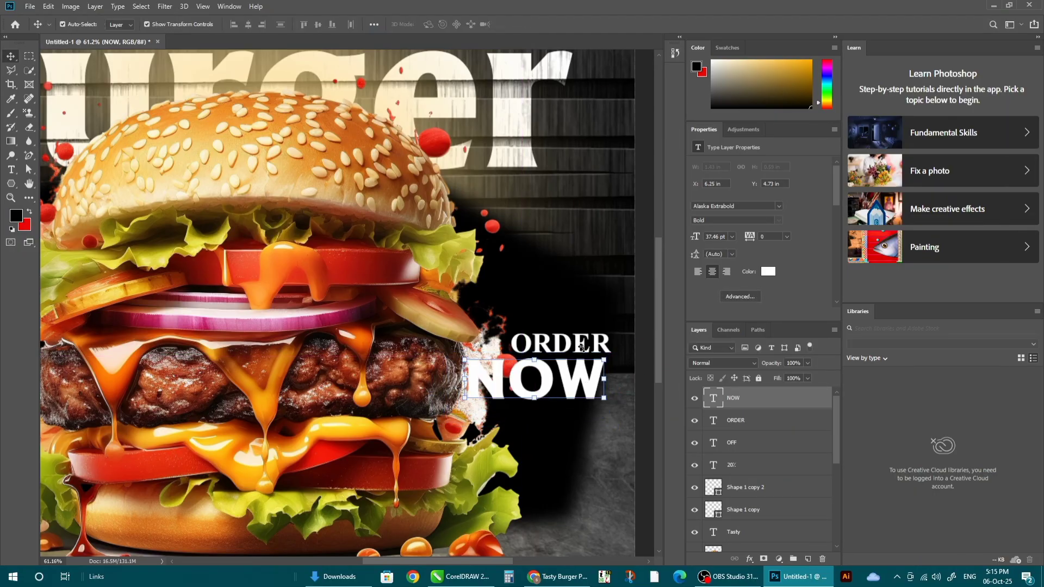
Nudge the "ORDER" text slightly left so its right edge lines up with "NOW".
key("ctrl+t")
key("Return")
left_click(486, 337)
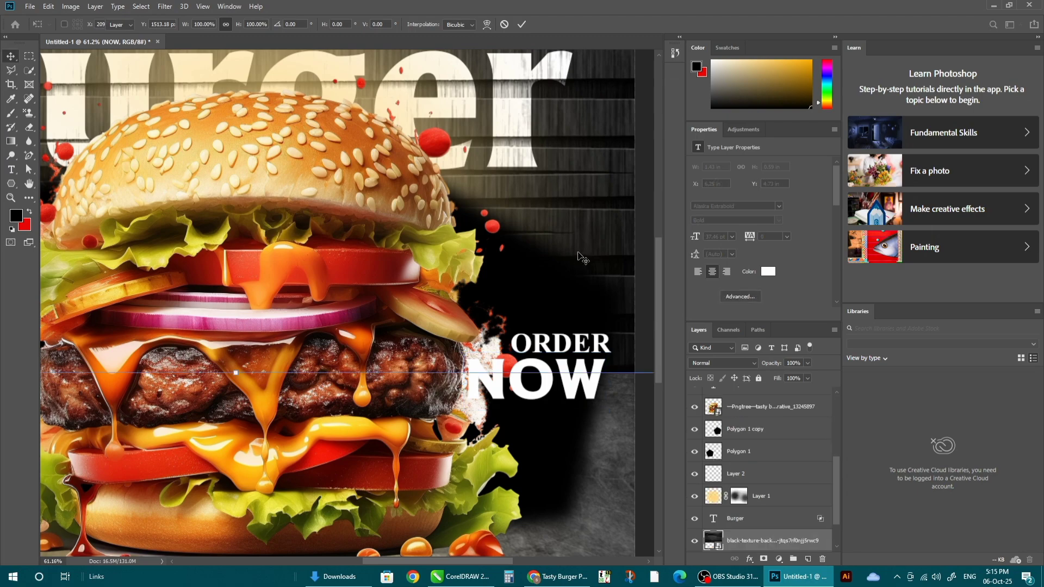
scroll(486, 337, "down", 2)
left_click(538, 340)
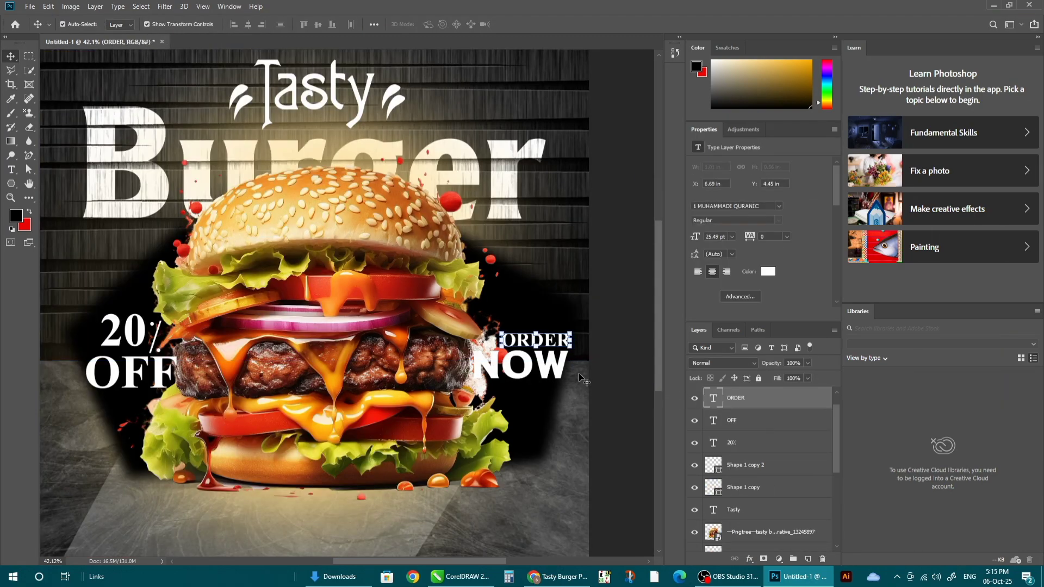
left_click(621, 385)
scroll(299, 289, "down", 2)
scroll(152, 365, "up", 1)
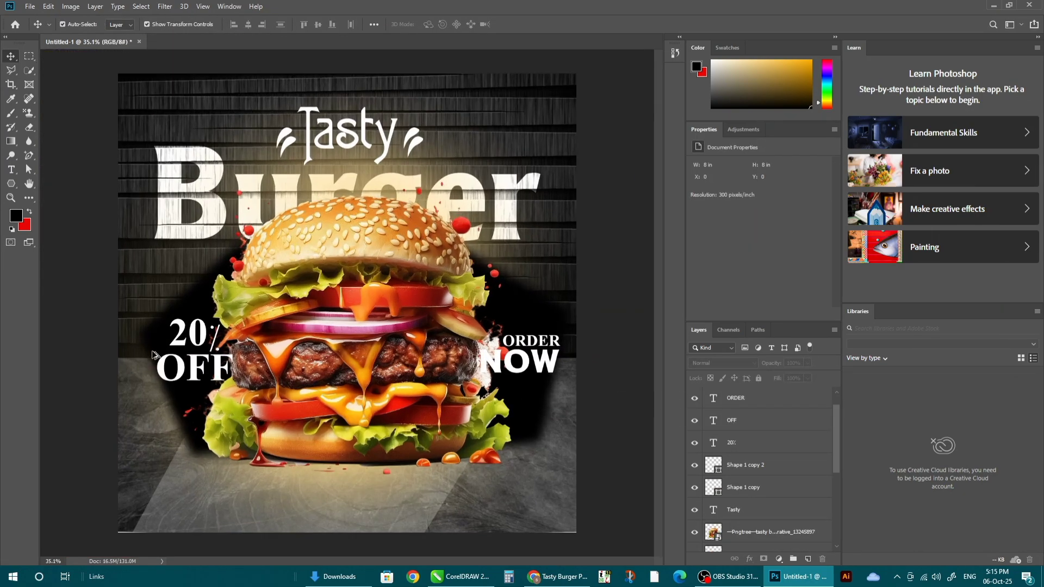
scroll(152, 353, "down", 1)
scroll(146, 358, "up", 1)
scroll(149, 363, "down", 1)
Nudge the "20%" and "OFF" texts together about 0.2 in to the left, away from the burger.
left_click(212, 360)
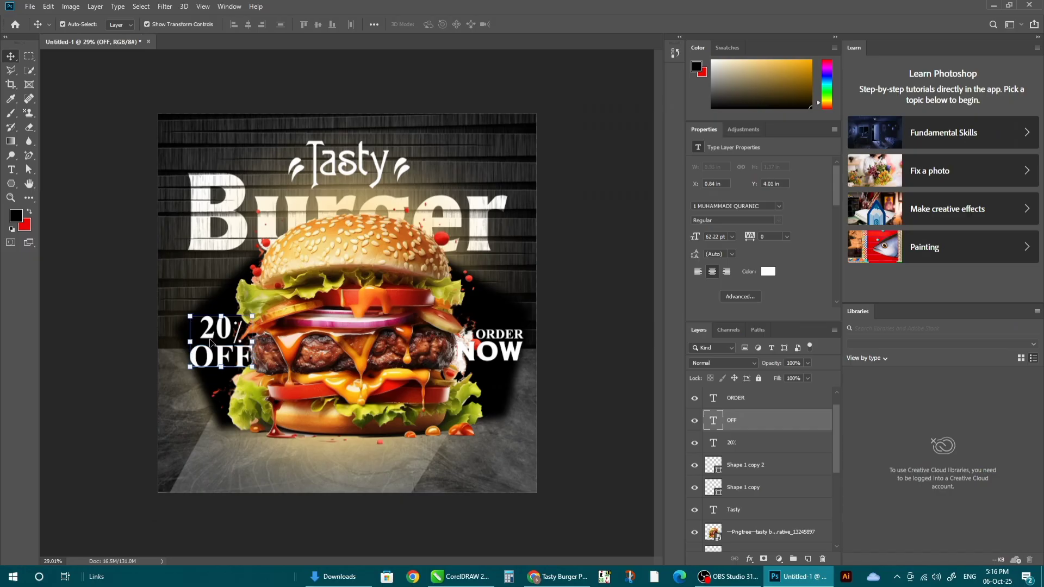
left_click(217, 333, "shift")
key("Left")
key("Left")
key("Left")
key("Left")
key("Left")
key("Left")
key("Left")
key("Left")
key("Left")
key("Left")
key("Left")
key("Left")
key("Left")
key("Left")
key("Left")
key("Left")
key("Left")
key("Left")
key("Left")
key("Left")
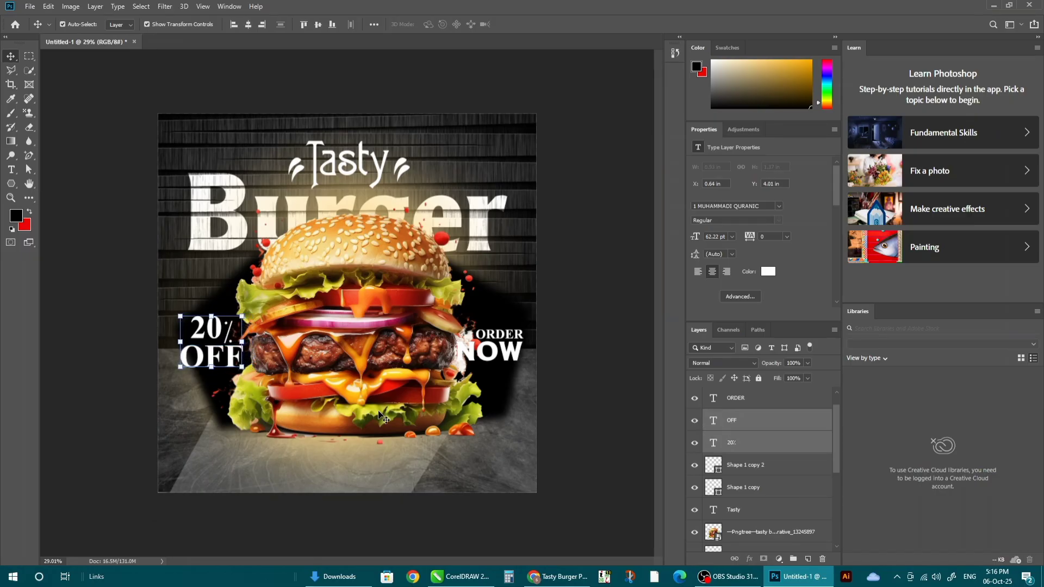
left_click(590, 303)
scroll(590, 303, "up", 1)
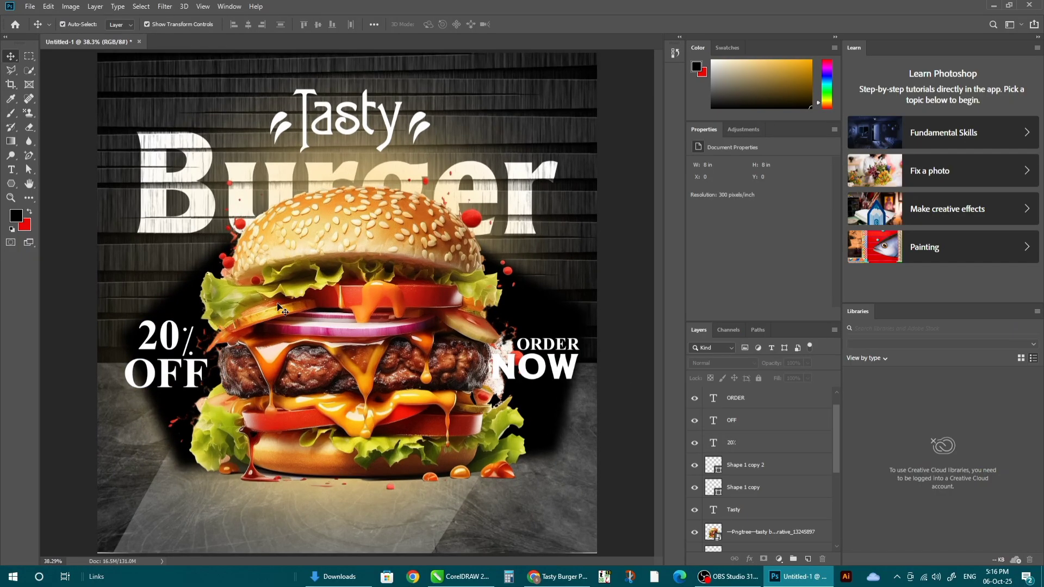
Switch to File Explorer, open the PNG DATA folder inside alraziq 2025 and look for a chili pepper image.
key("alt+Tab")
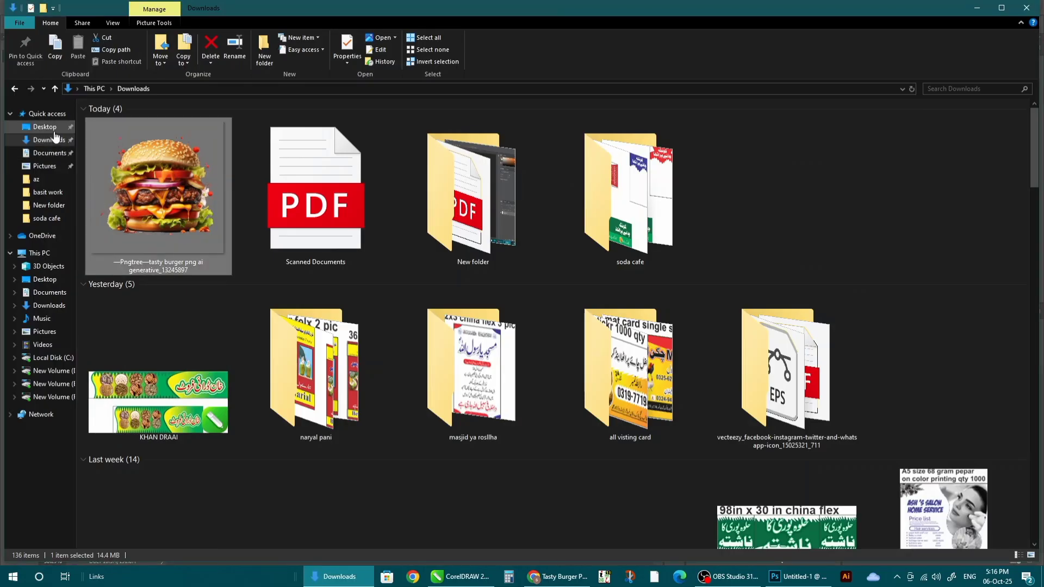
left_click(45, 127)
left_click(49, 141)
left_click(48, 192)
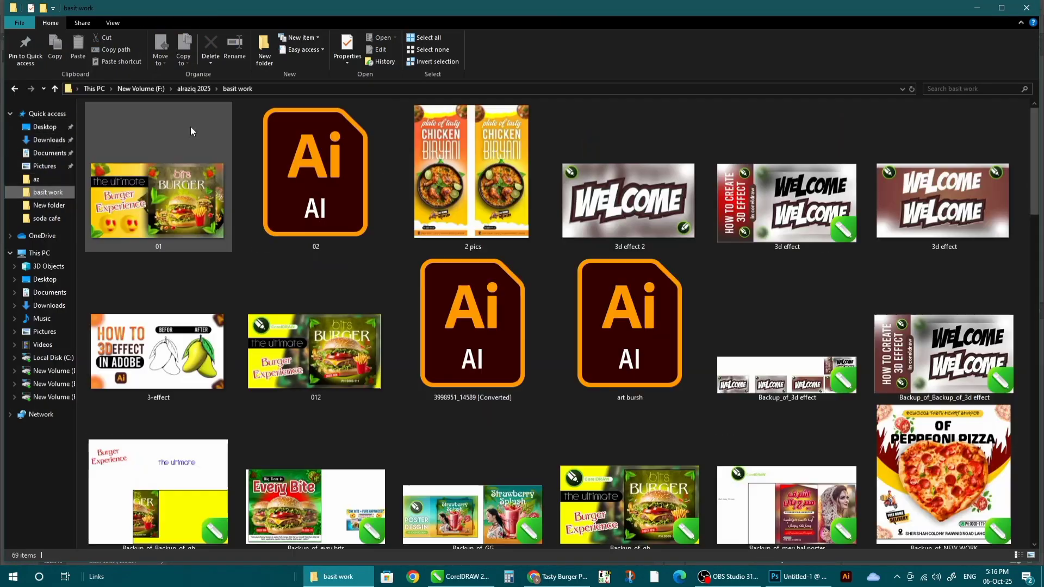
left_click(54, 89)
double_click(633, 179)
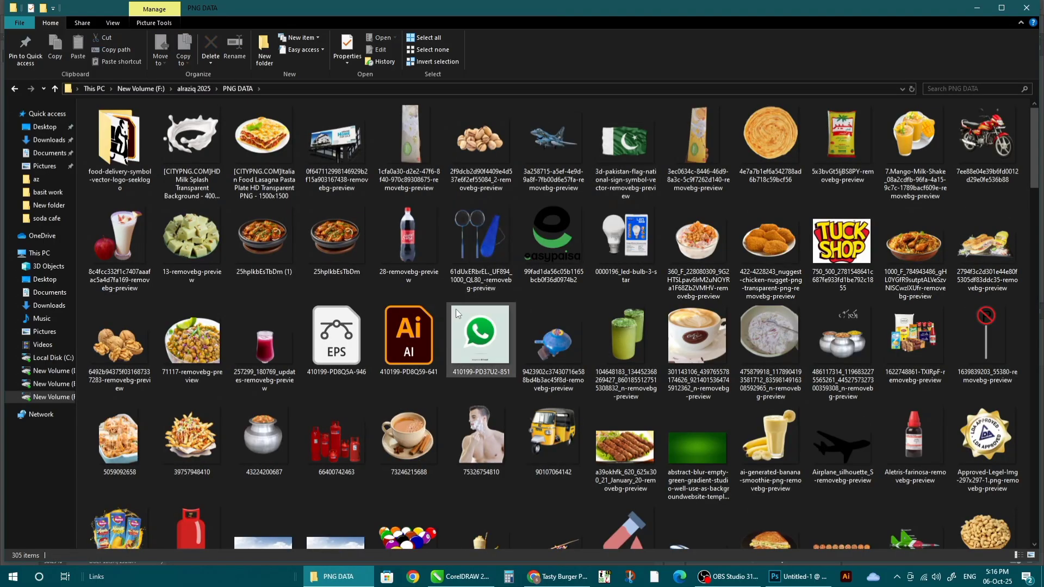
scroll(724, 340, "down", 5)
scroll(725, 337, "down", 10)
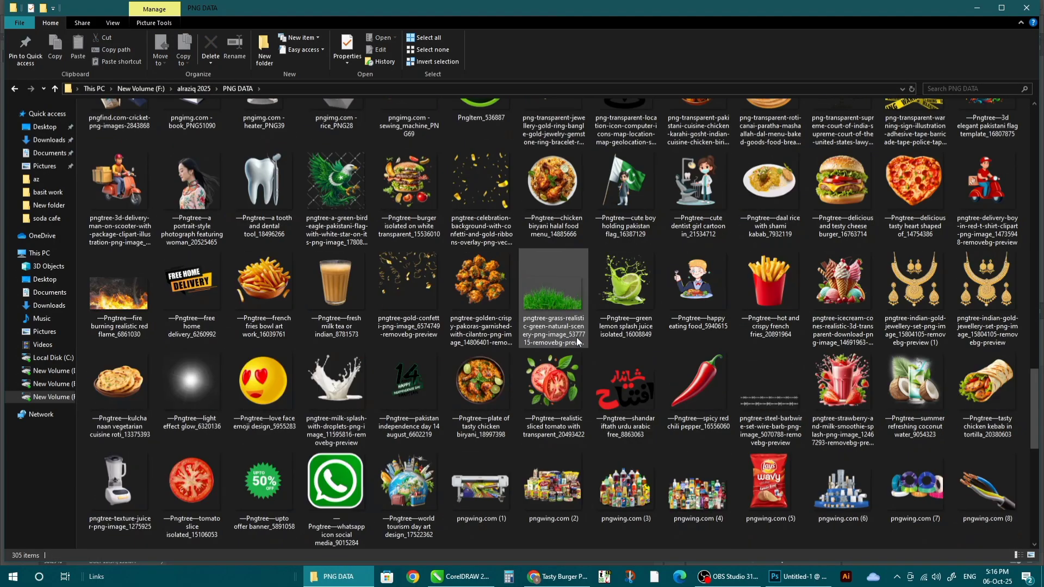
Place the spicy red chili pepper image on the Photoshop poster, scaled to about 0.93 in wide, right of the "Tasty" title.
left_click(700, 407)
left_click_drag(467, 572, 381, 326)
left_click_drag(610, 57, 474, 112)
key("Return")
left_click_drag(555, 62, 488, 117)
key("Return")
key("ctrl+t")
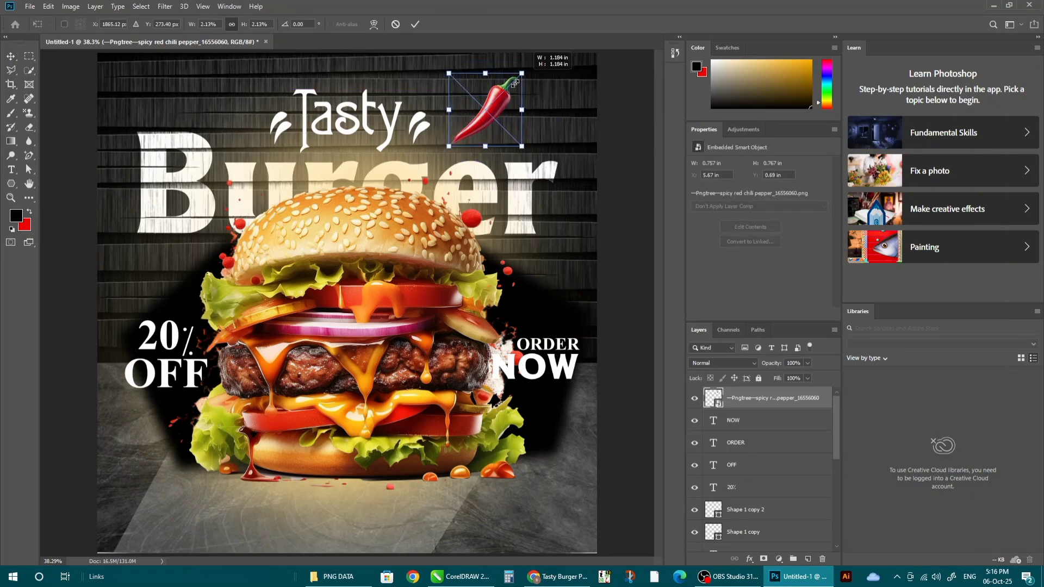
key("Return")
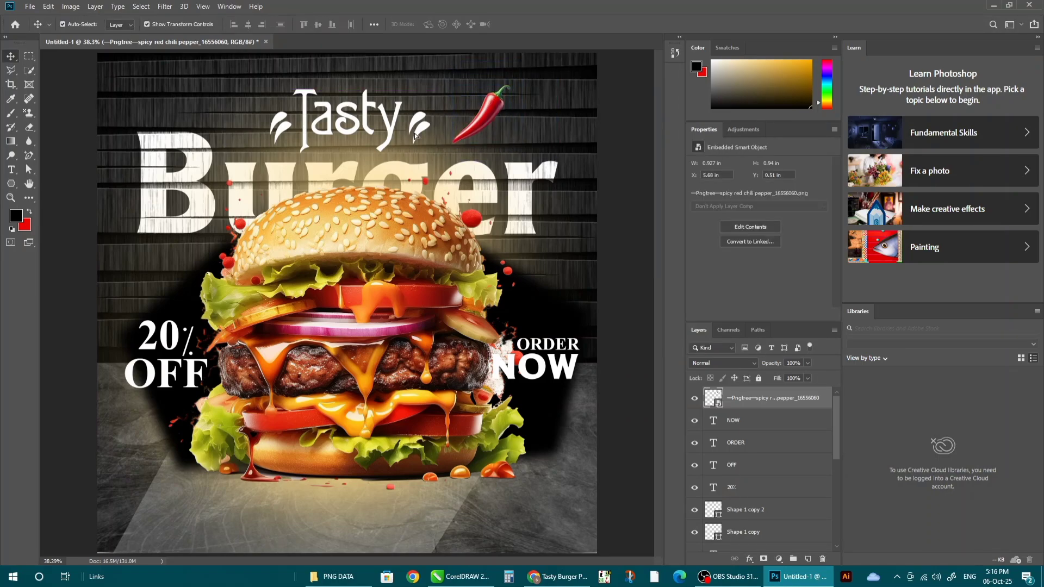
Duplicate the chili pepper to the area above the "20%" text, keeping the original beside the title.
left_click_drag(478, 121, 171, 269)
key("ctrl+z")
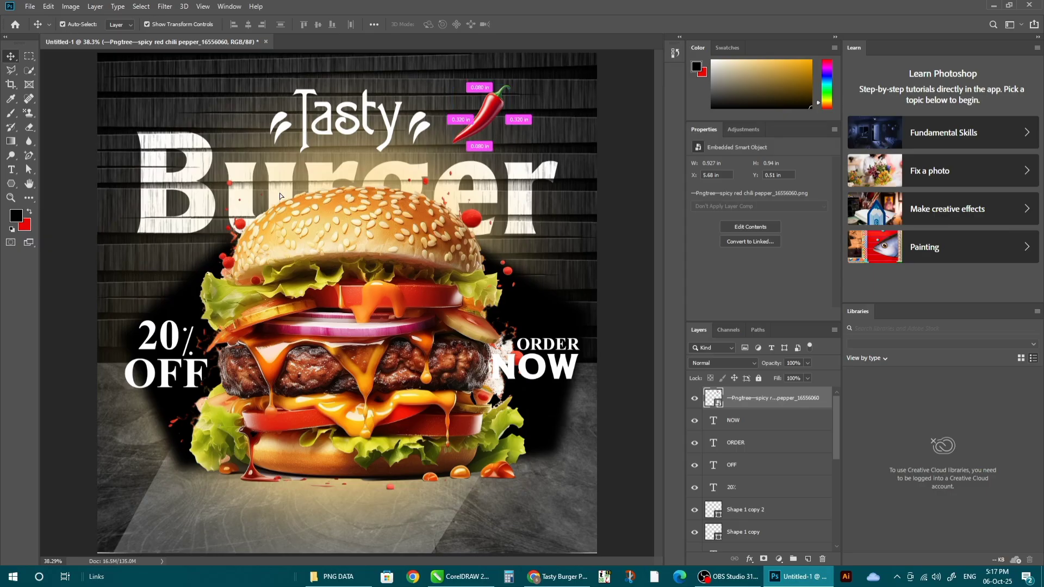
left_click_drag(490, 112, 175, 272, "alt")
Apply a Gaussian Blur with a radius of 8.0 pixels to the chili pepper copy above "20%".
left_click(165, 6)
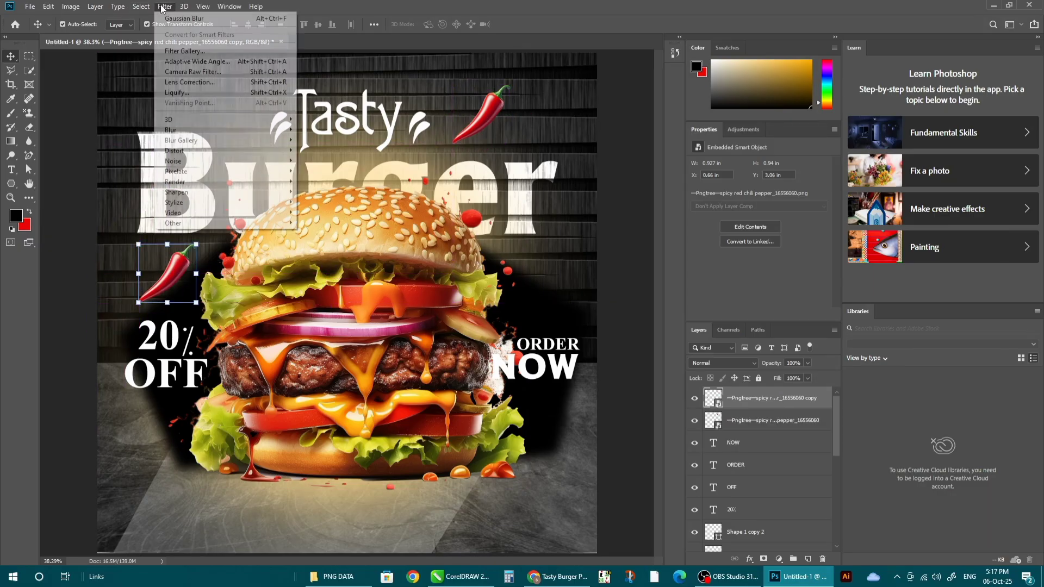
left_click(179, 17)
left_click_drag(742, 355, 729, 351)
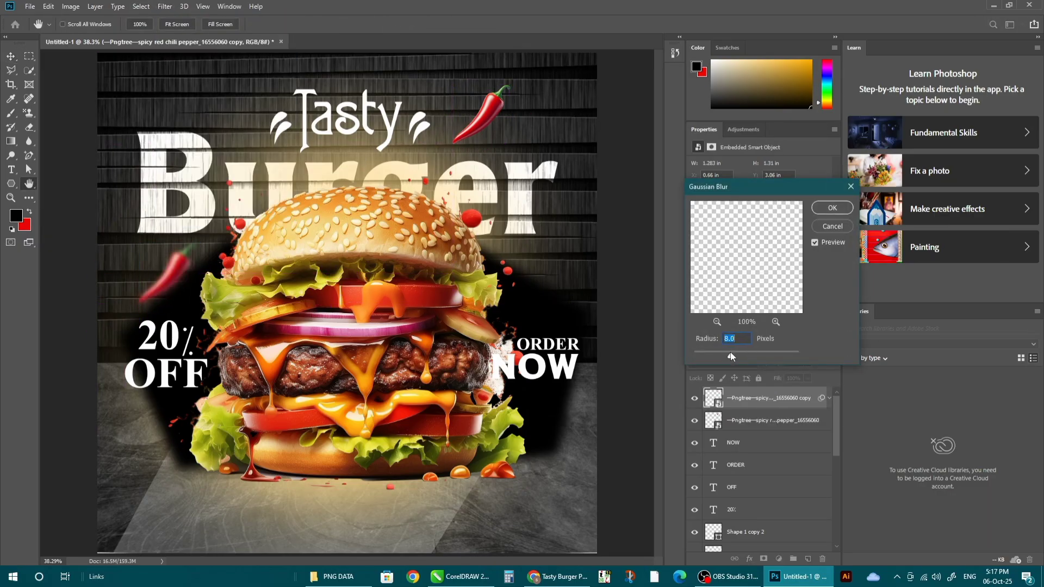
left_click(832, 208)
Apply the same 8.0-pixel Gaussian Blur to the original chili pepper beside the "Tasty" title.
left_click(488, 111)
left_click(164, 6)
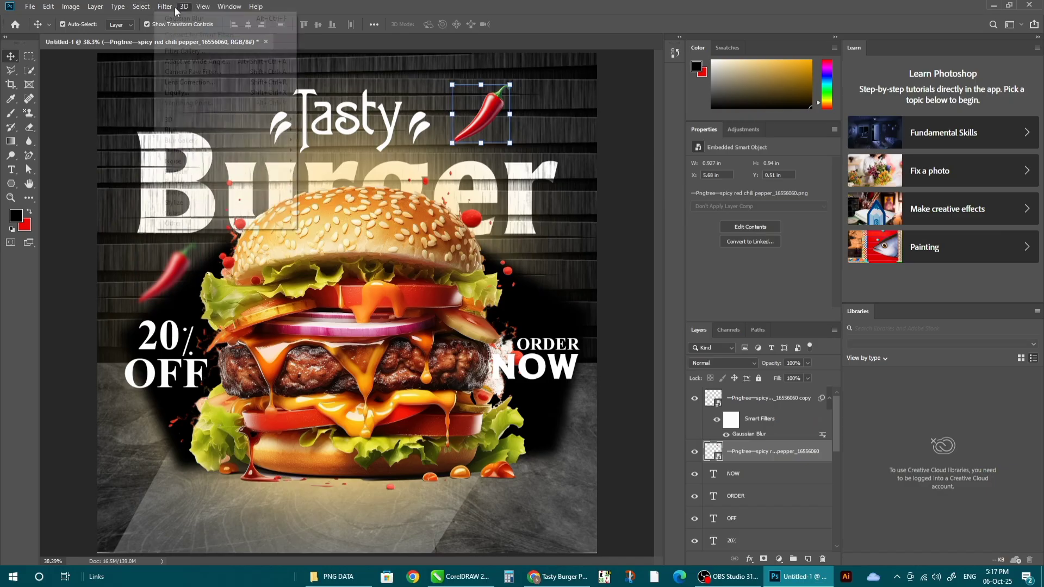
left_click(180, 17)
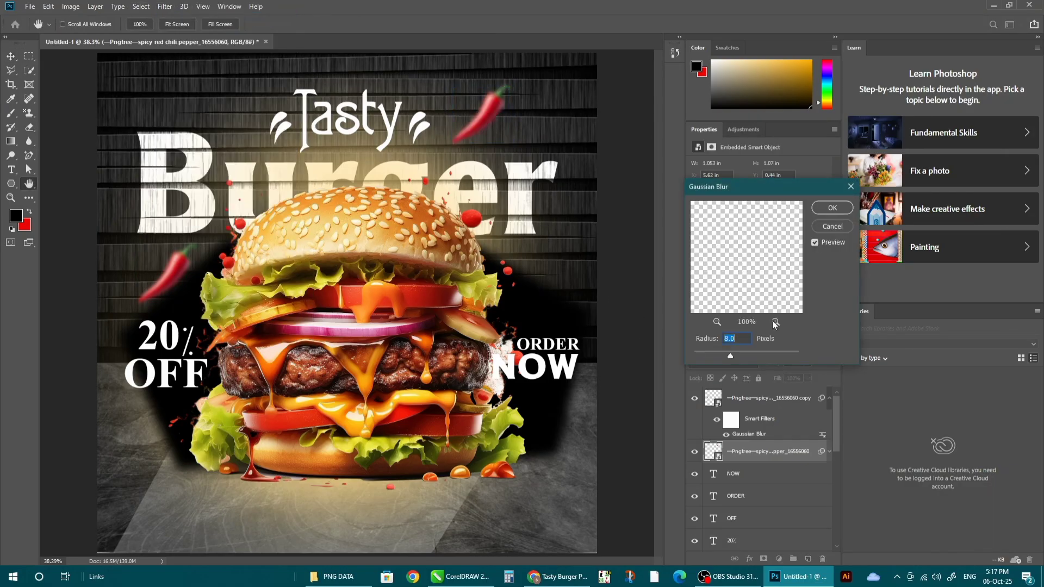
left_click(828, 211)
left_click(622, 175)
Place the realistic sliced tomato image from PNG DATA in the poster's upper-left corner, scaled to about 1.45 in wide.
key("alt+Tab")
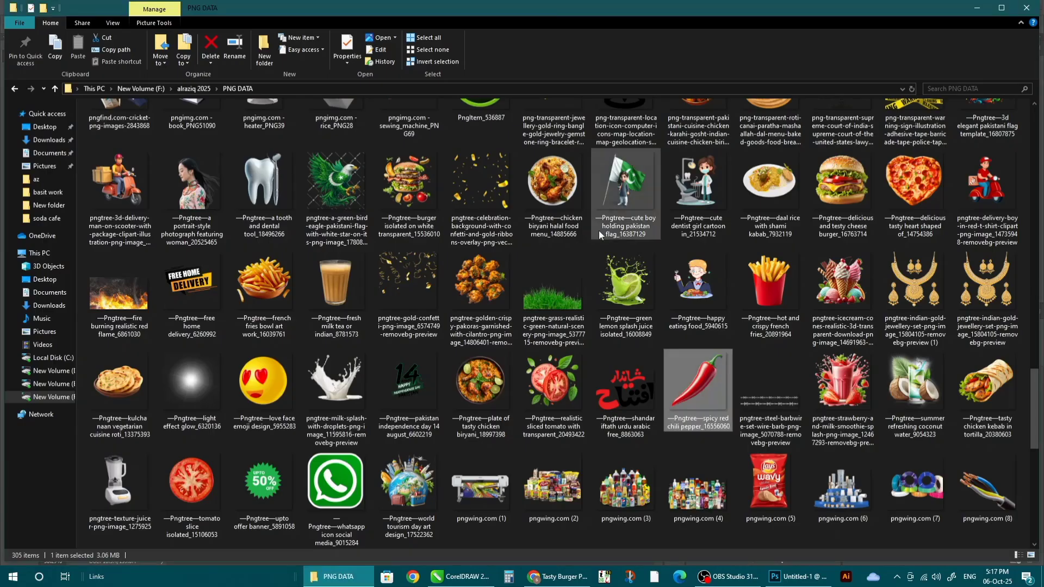
left_click_drag(534, 412, 305, 242)
left_click_drag(362, 322, 282, 258)
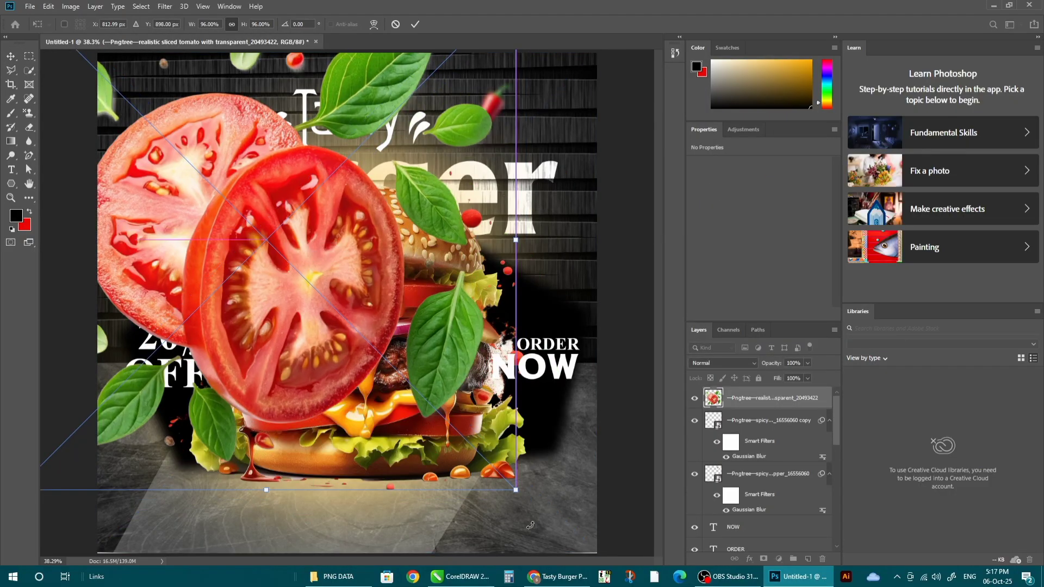
left_click_drag(509, 484, 195, 141)
left_click_drag(148, 104, 112, 75)
left_click_drag(161, 111, 180, 129)
key("Return")
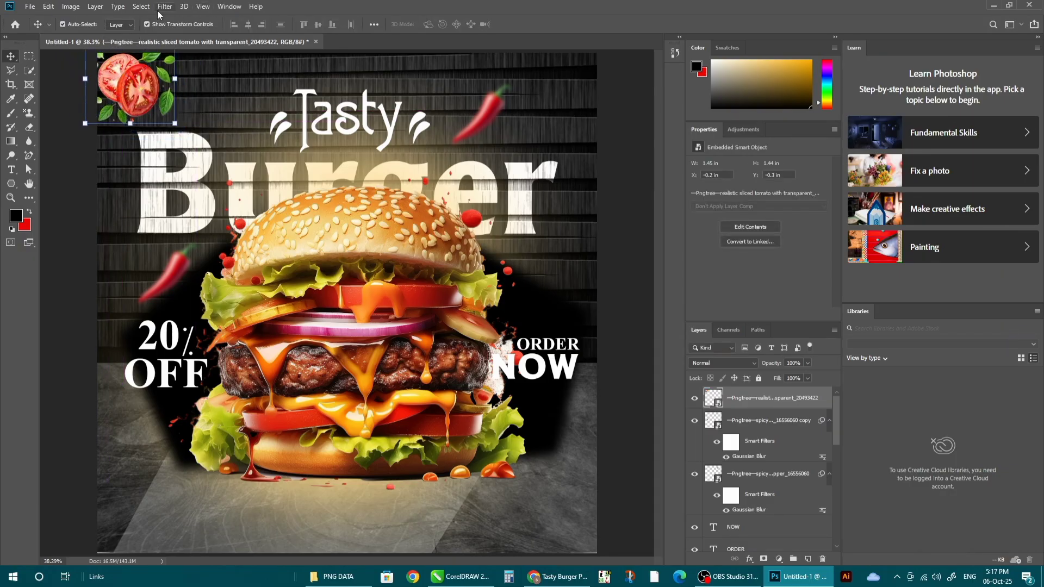
Apply a Gaussian Blur to the sliced tomato image in the poster's upper-left corner.
left_click(164, 7)
left_click(182, 19)
key("Return")
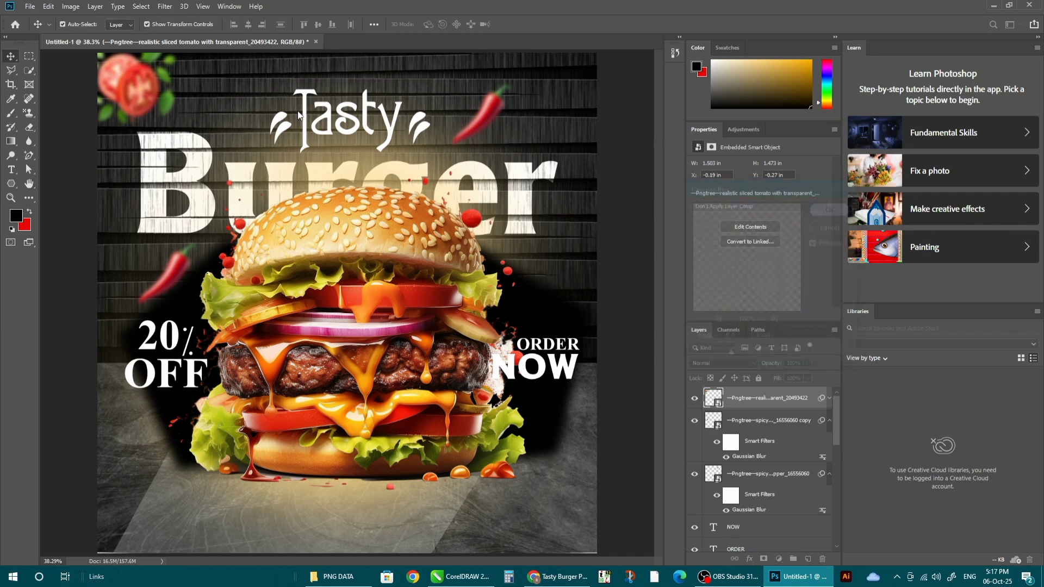
Duplicate the blurred tomato into the poster's upper-right corner and enlarge the copy slightly.
left_click_drag(159, 94, 592, 80)
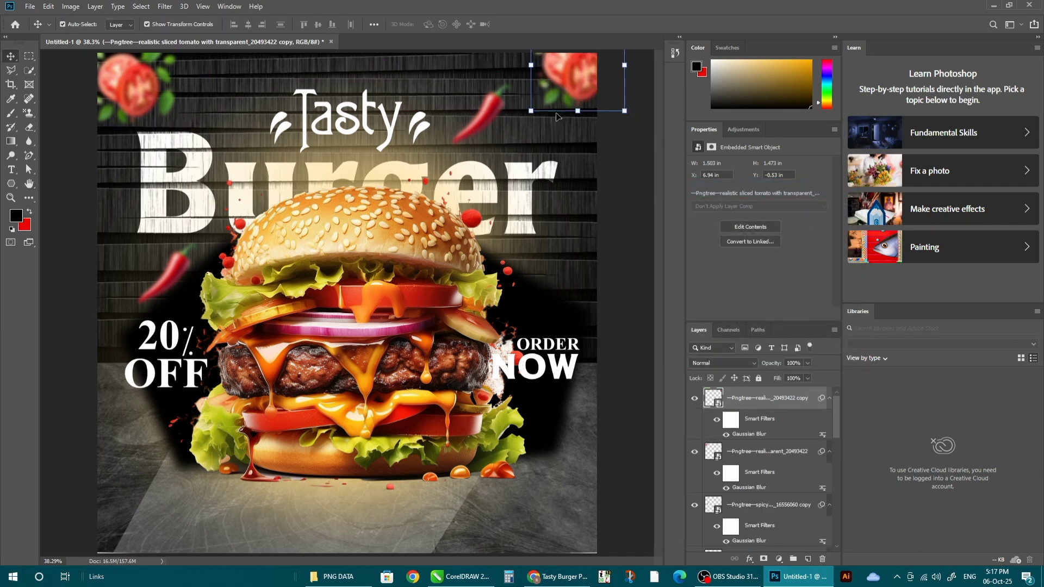
left_click_drag(530, 111, 512, 131)
key("Return")
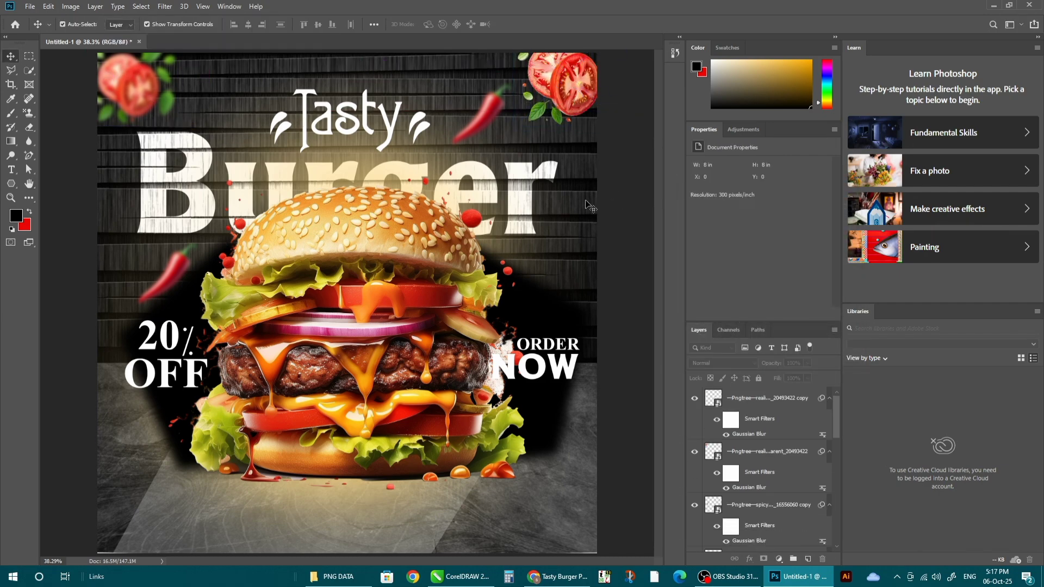
Place the green leaf image NicePng_green-leaf-png_787414 from the PNG DATA folder in the poster.
key("alt+Tab")
scroll(381, 281, "up", 3)
scroll(521, 298, "down", 3)
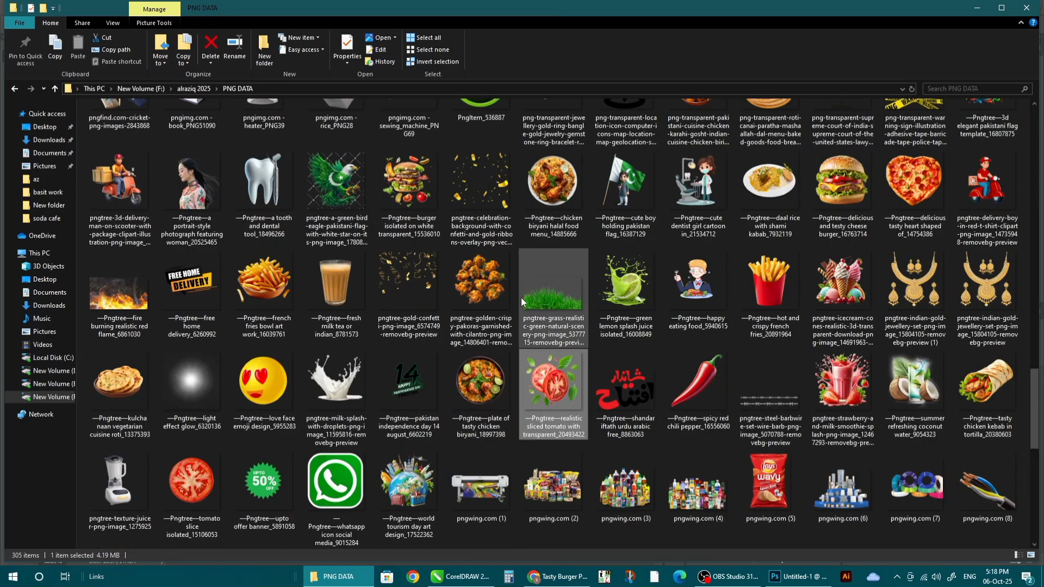
scroll(521, 298, "down", 3)
scroll(535, 295, "down", 2)
scroll(565, 310, "up", 8)
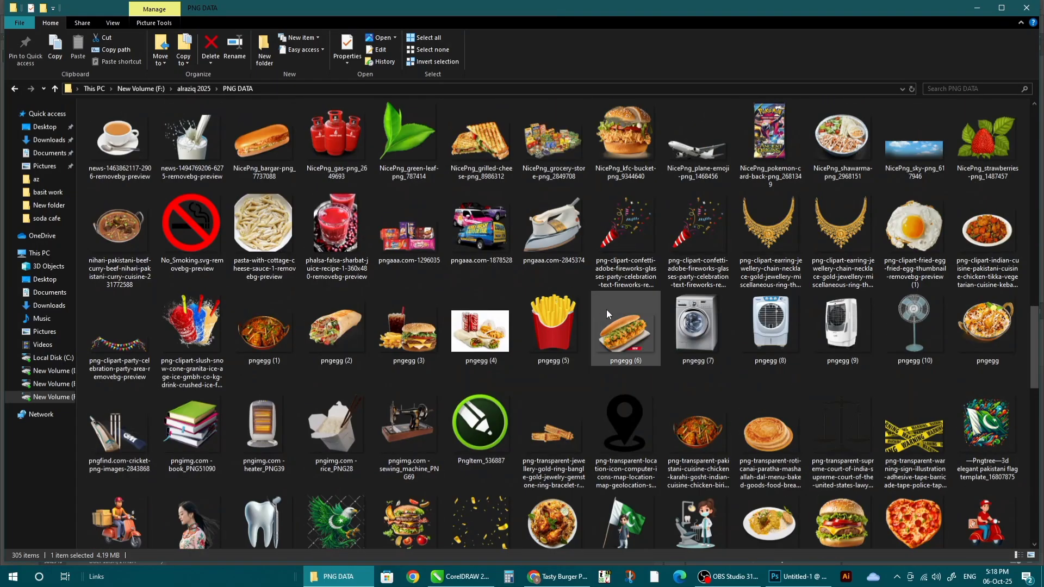
scroll(585, 302, "up", 3)
left_click_drag(407, 416, 630, 367)
Move the green leaf layer down the layer stack until it sits directly beneath the burger layer.
left_click_drag(791, 400, 775, 519)
scroll(787, 483, "down", 3)
scroll(788, 483, "up", 1)
left_click_drag(778, 405, 742, 498)
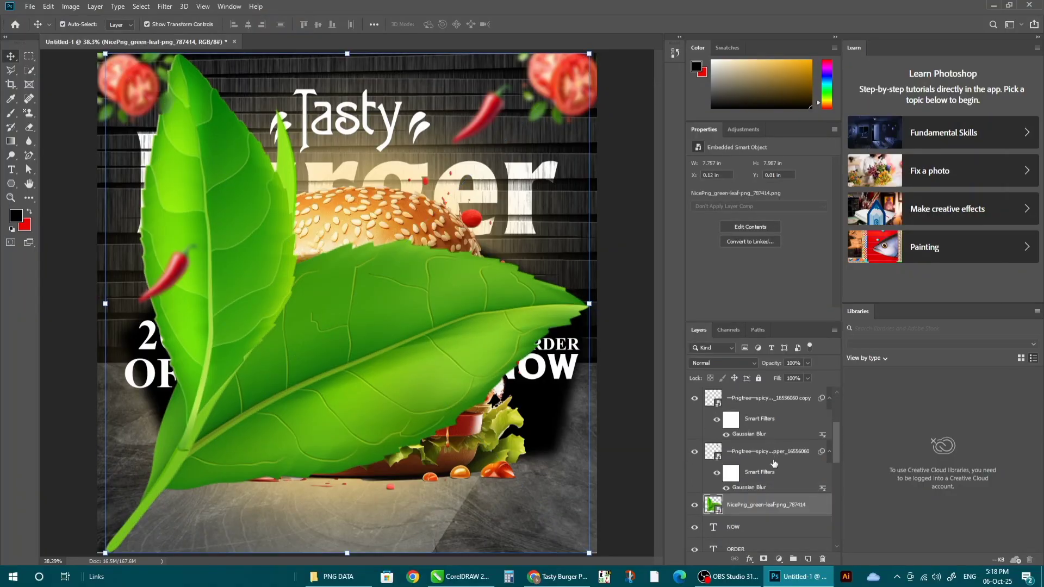
scroll(771, 469, "down", 3)
scroll(769, 461, "up", 2)
left_click_drag(765, 403, 754, 531)
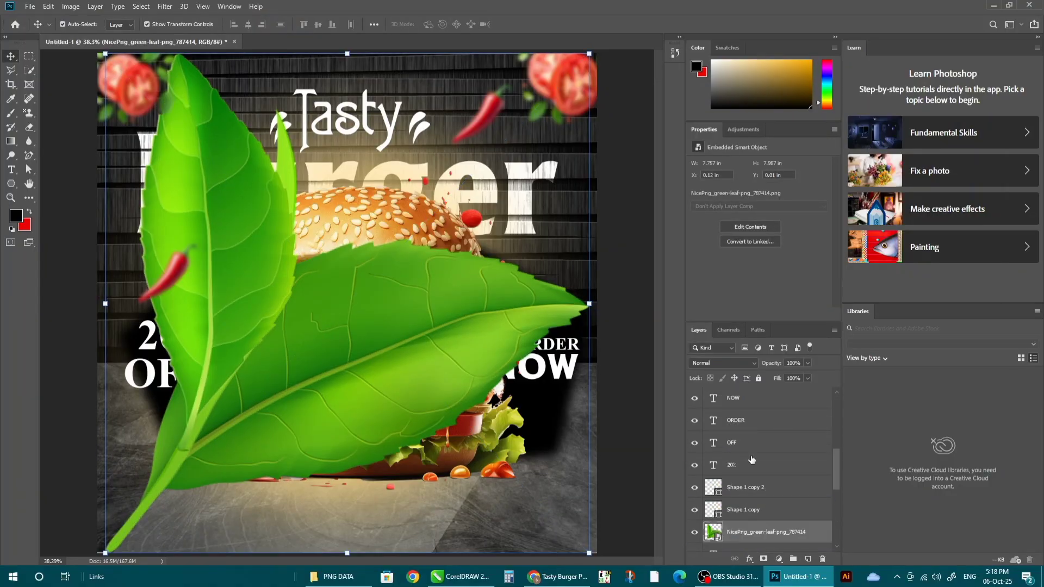
scroll(751, 460, "down", 5)
left_click_drag(759, 418, 746, 474)
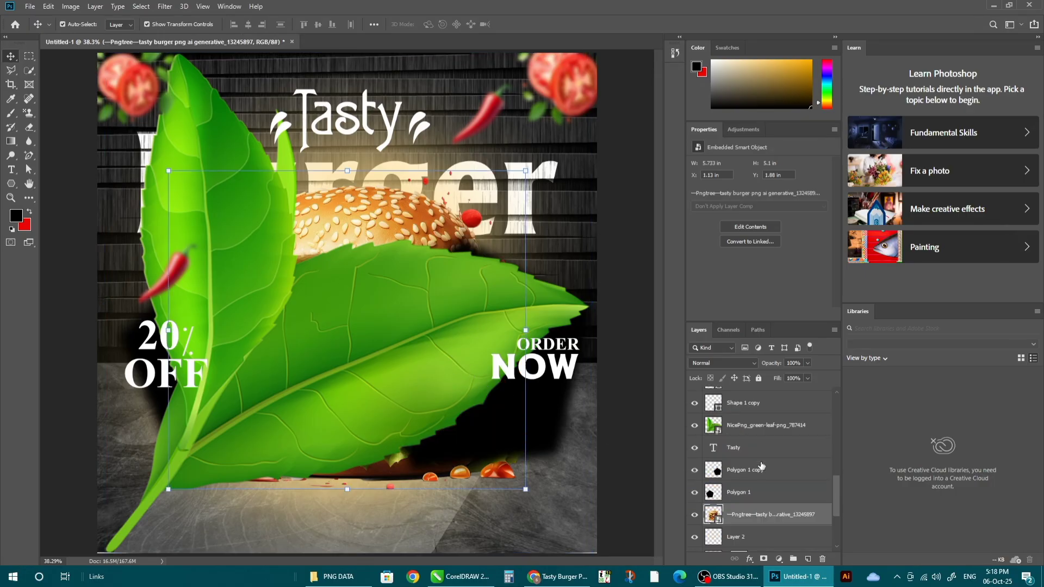
scroll(761, 463, "up", 3)
left_click_drag(772, 428, 761, 525)
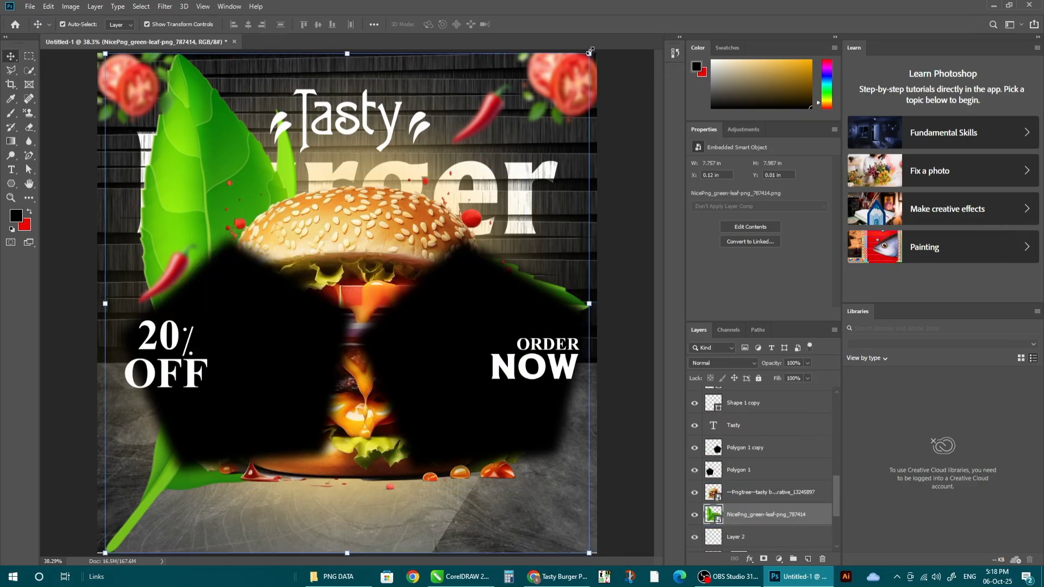
Scale the green leaf to about 75% and move the burger layer back above both black polygon layers.
left_click_drag(590, 50, 482, 163)
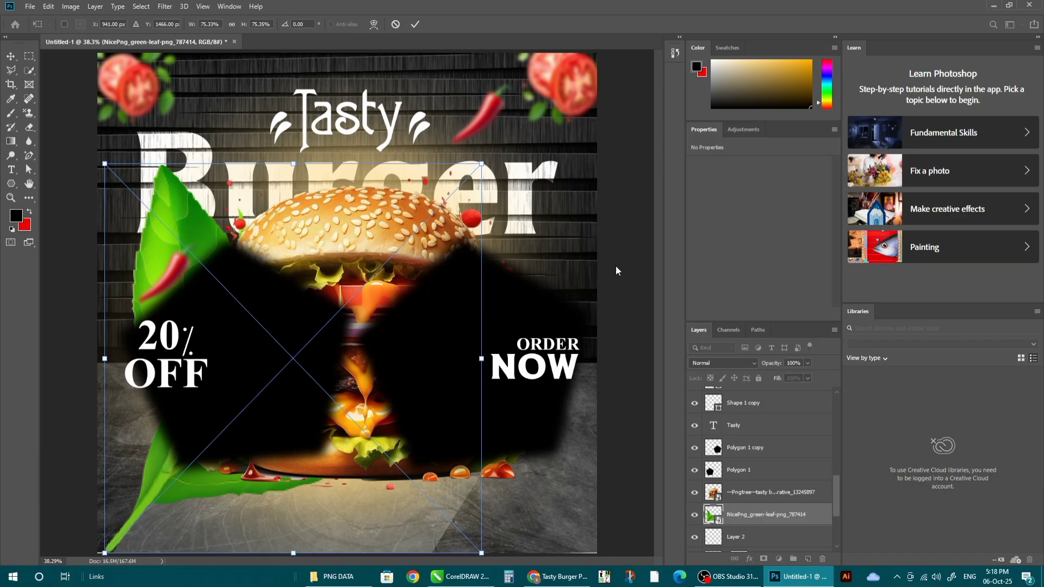
left_click(761, 493)
left_click_drag(761, 493, 759, 441)
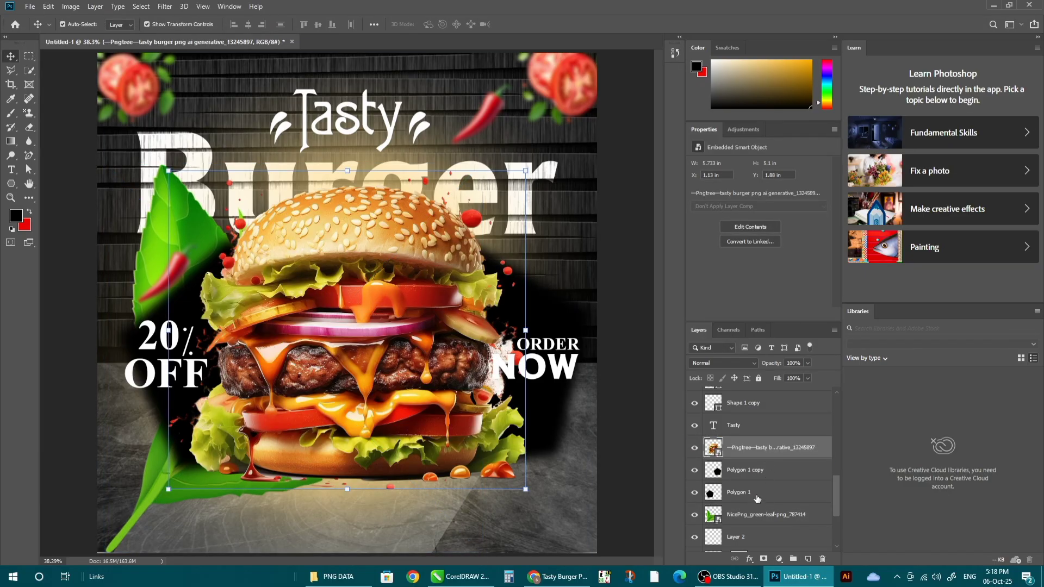
Center the green leaf behind the burger and rotate it so its leaf tips stick out on both sides of the bun.
left_click(155, 506)
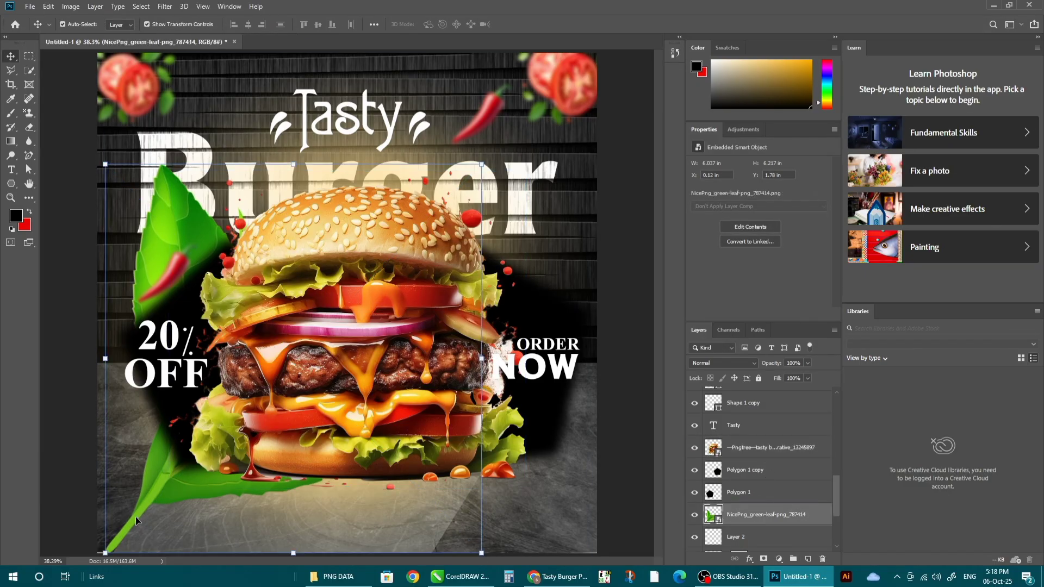
left_click_drag(135, 516, 225, 439)
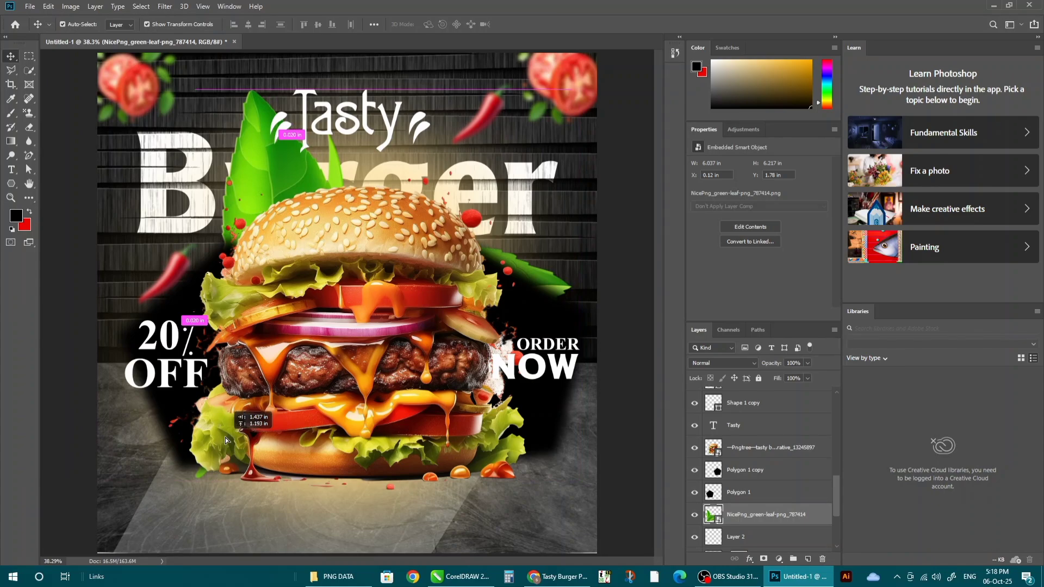
left_click_drag(578, 82, 497, 59)
key("Return")
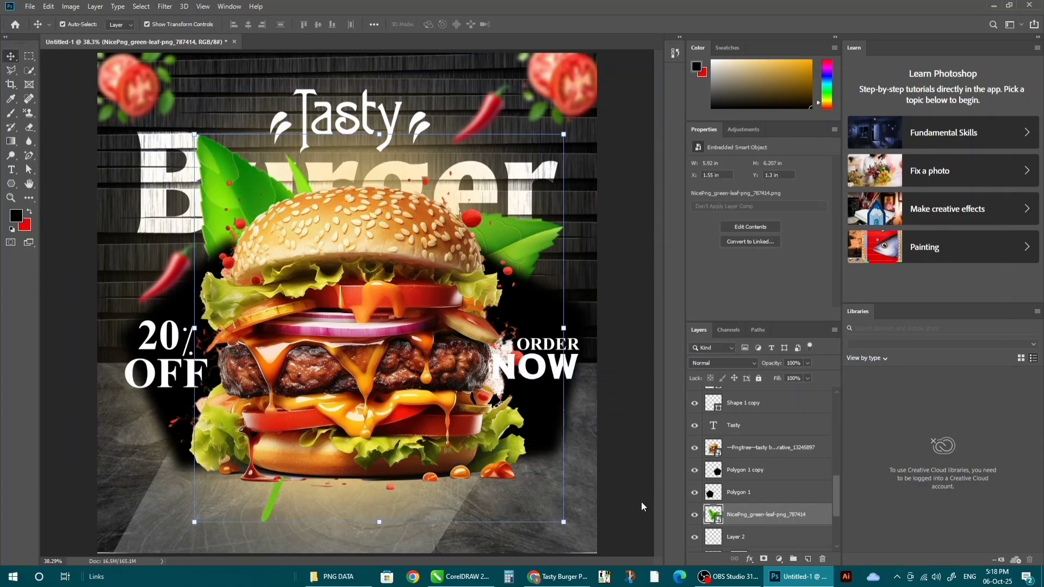
Add a layer mask to the green leaf and paint out the stem showing below the burger.
left_click(763, 559)
key("b")
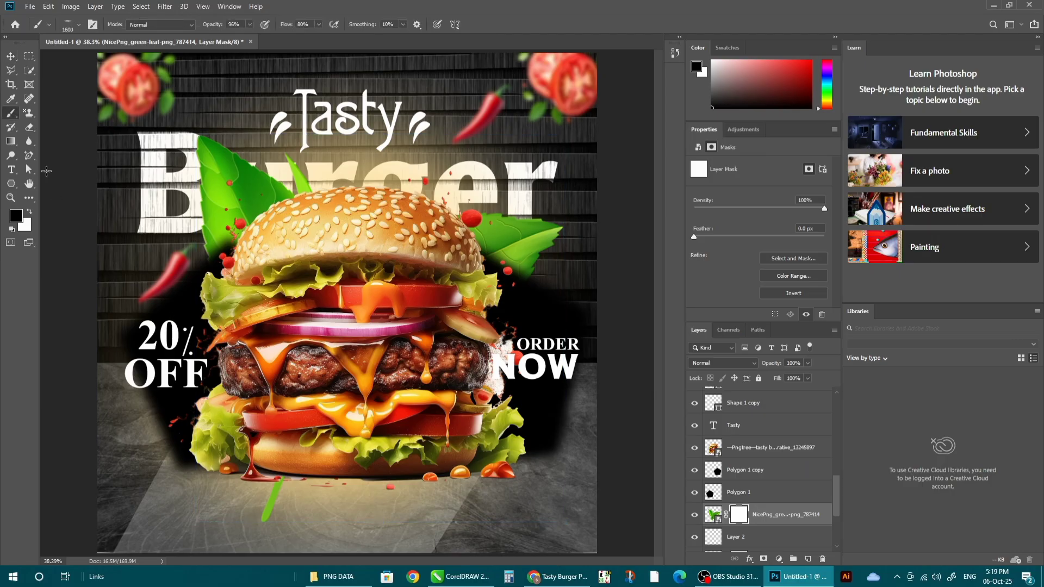
key("v")
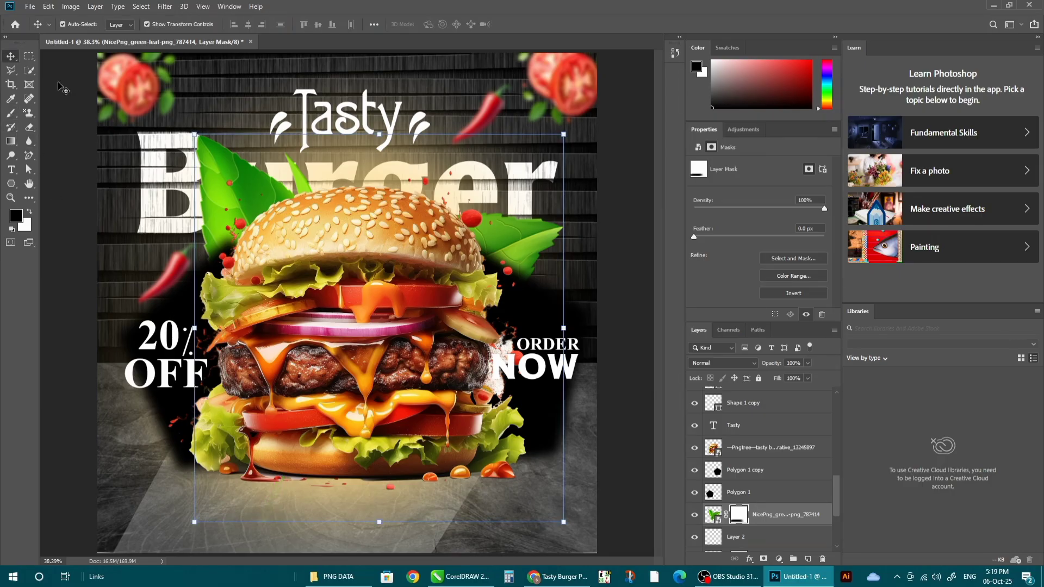
Apply an 8.0-pixel Gaussian Blur to the green leaf image itself rather than to its mask.
left_click(154, 6)
left_click(584, 305)
left_click(163, 7)
left_click(482, 259)
left_click(713, 514)
left_click(165, 6)
left_click(180, 19)
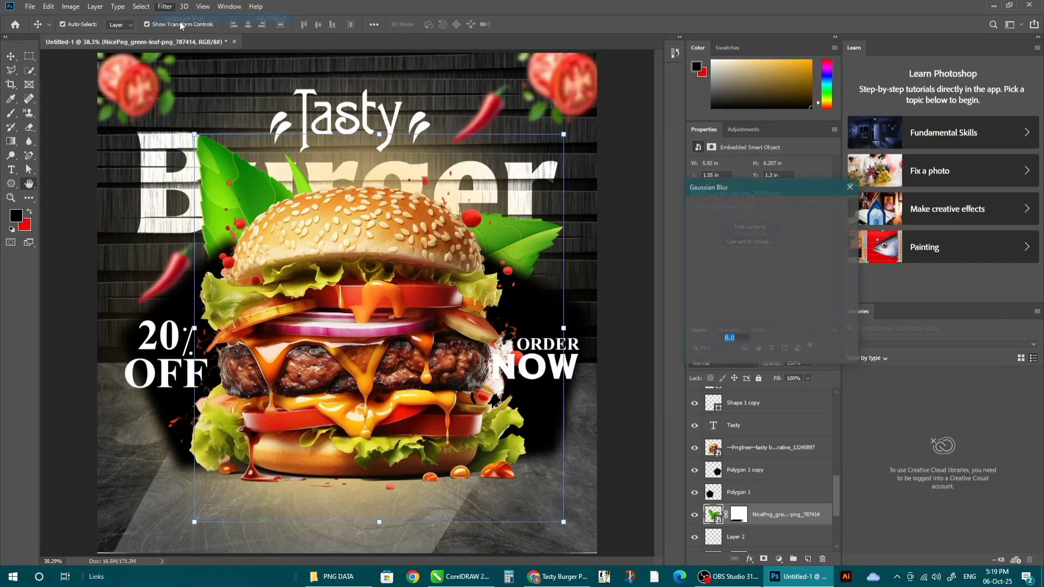
left_click(833, 209)
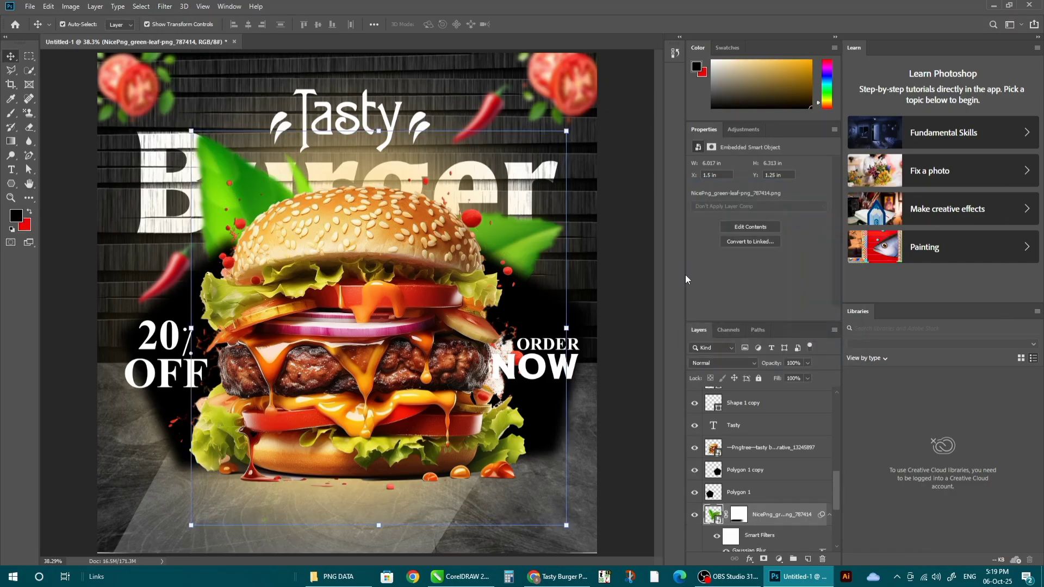
Stretch the black floor texture downward slightly past the poster's bottom edge.
scroll(496, 312, "down", 2)
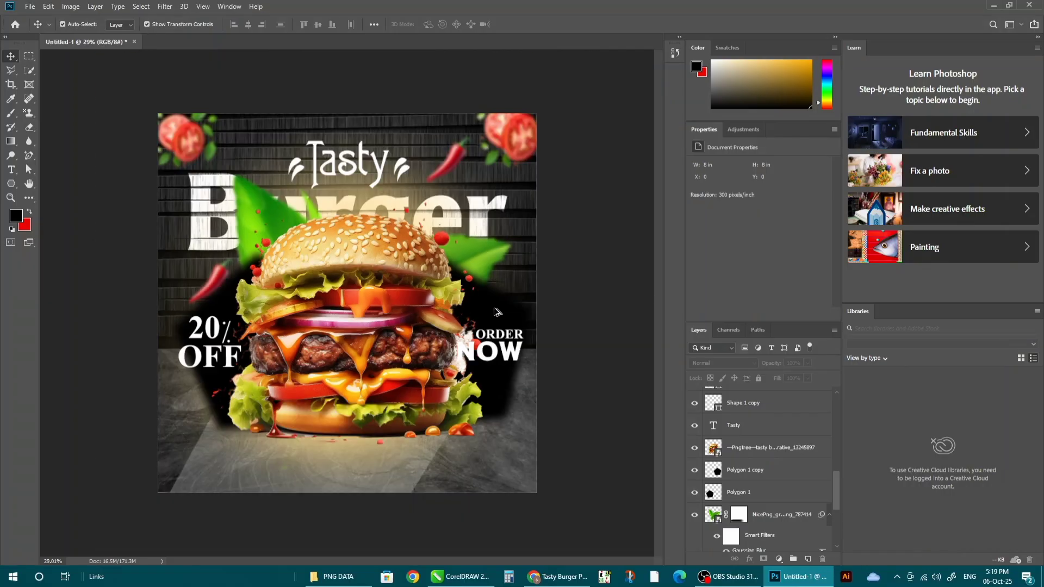
left_click(516, 481)
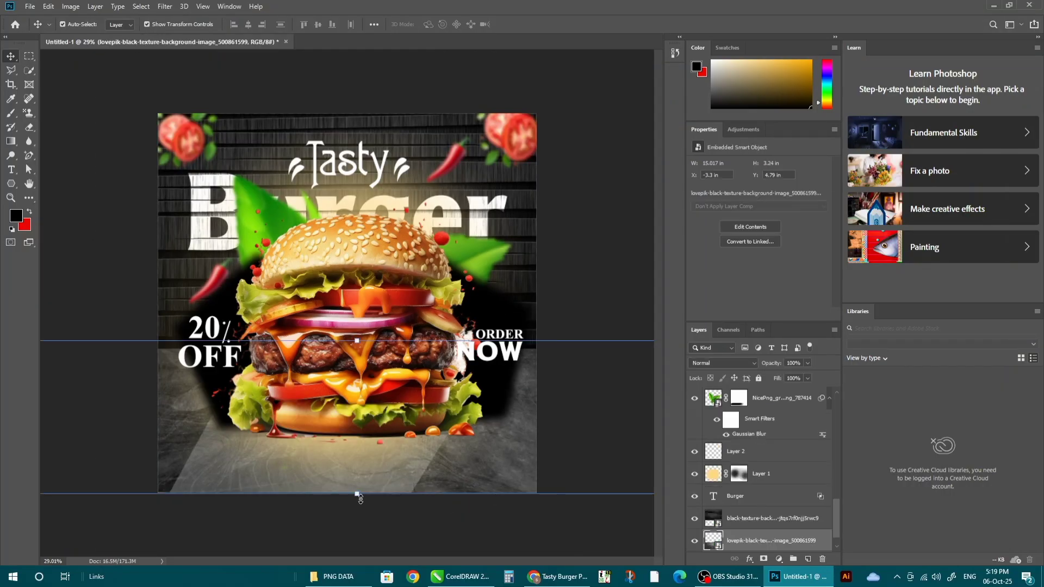
left_click_drag(356, 494, 357, 504)
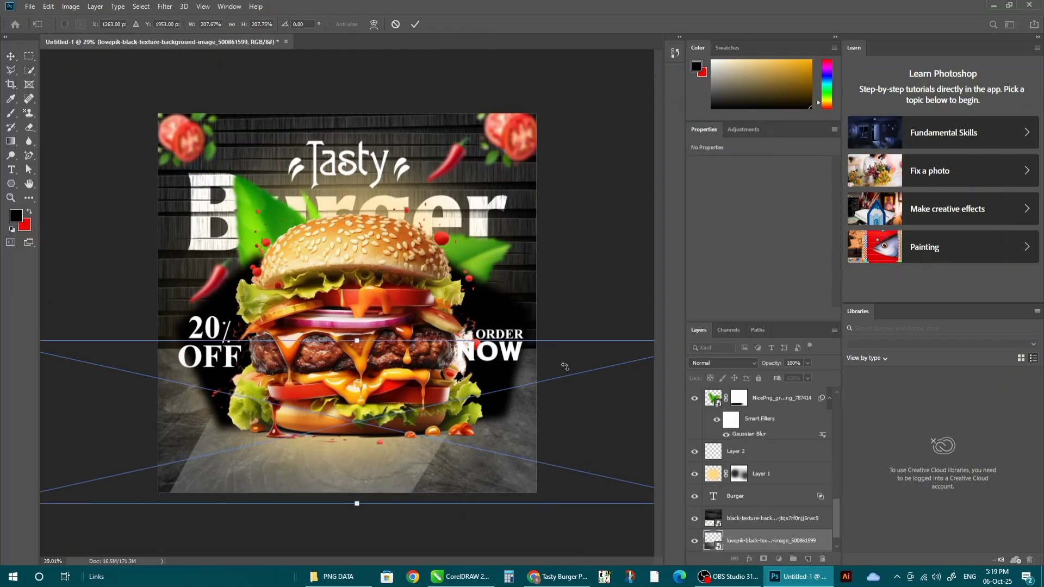
key("Return")
left_click(583, 319)
scroll(586, 319, "up", 2)
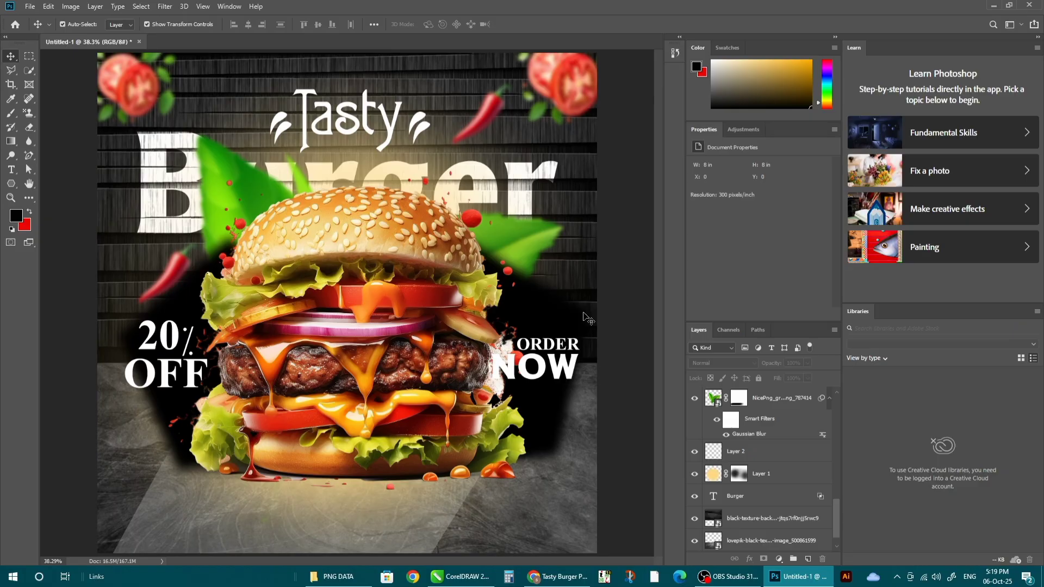
left_click(490, 115)
left_click(612, 236)
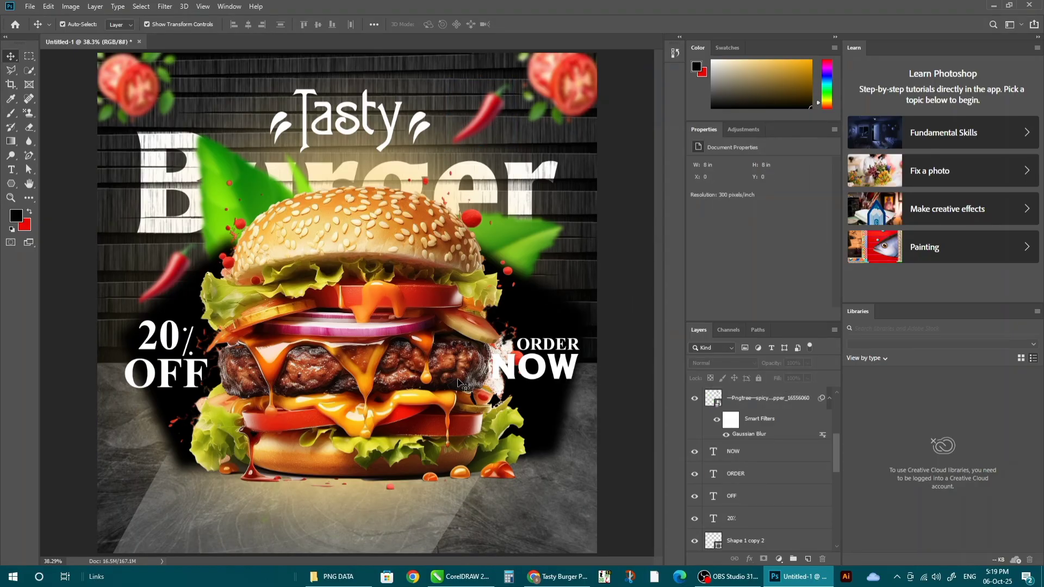
scroll(785, 463, "up", 2)
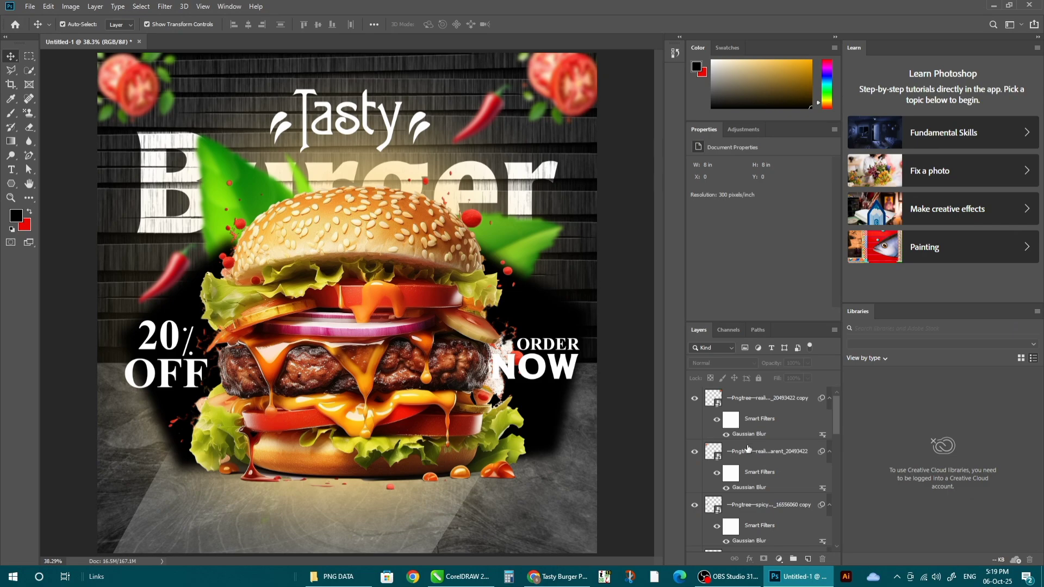
left_click(808, 559)
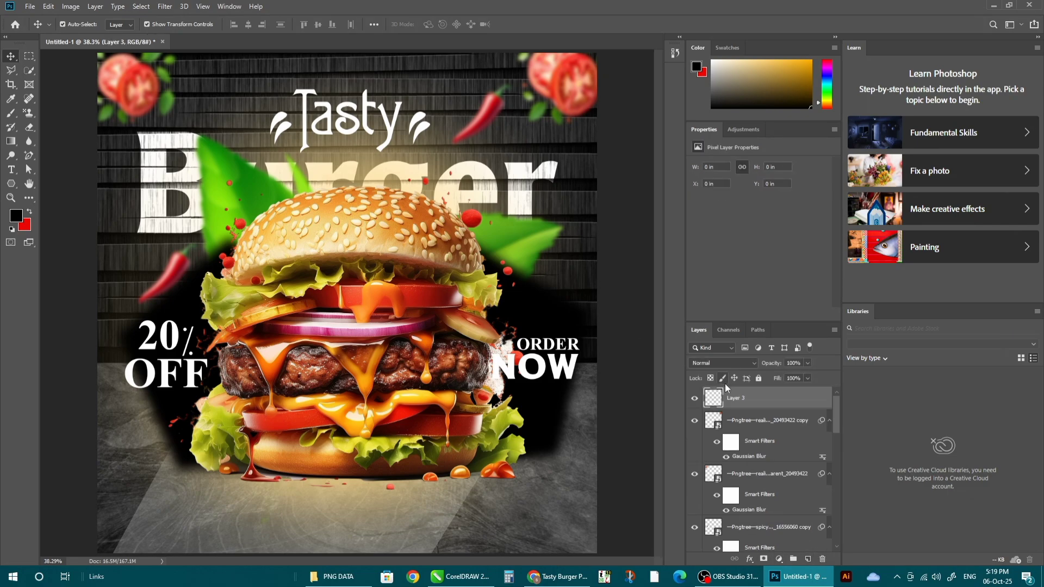
key("Delete")
Add a black Solid Color fill layer at the top of the layer stack and invert its mask to hide the fill.
left_click(779, 559)
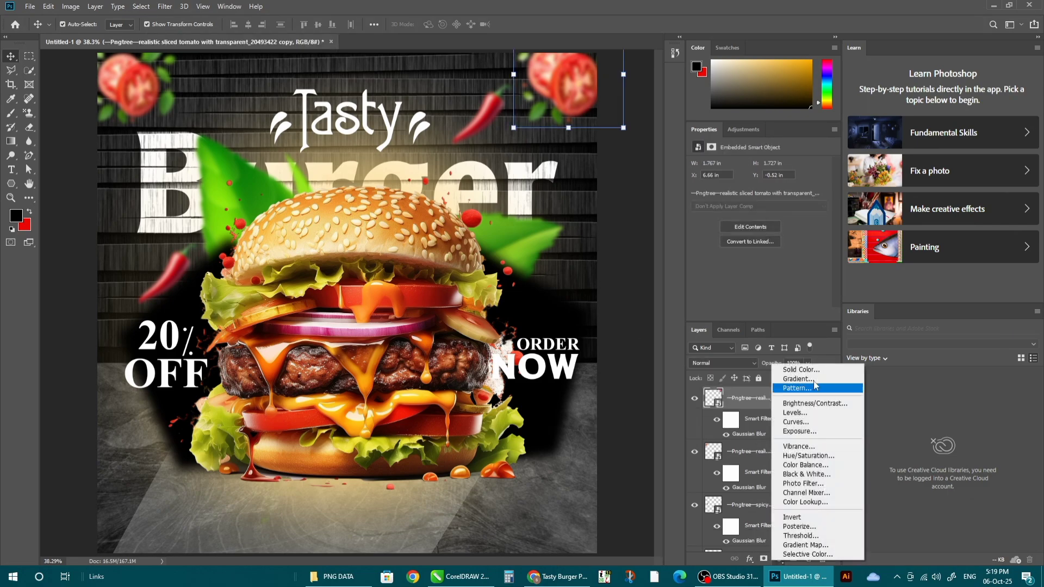
left_click(814, 370)
left_click(608, 130)
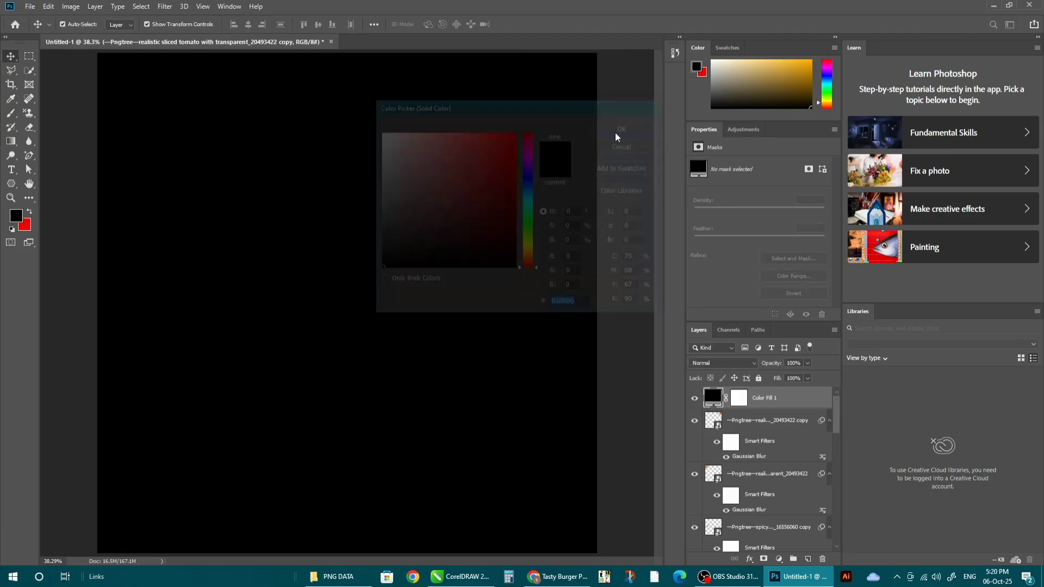
left_click(739, 403)
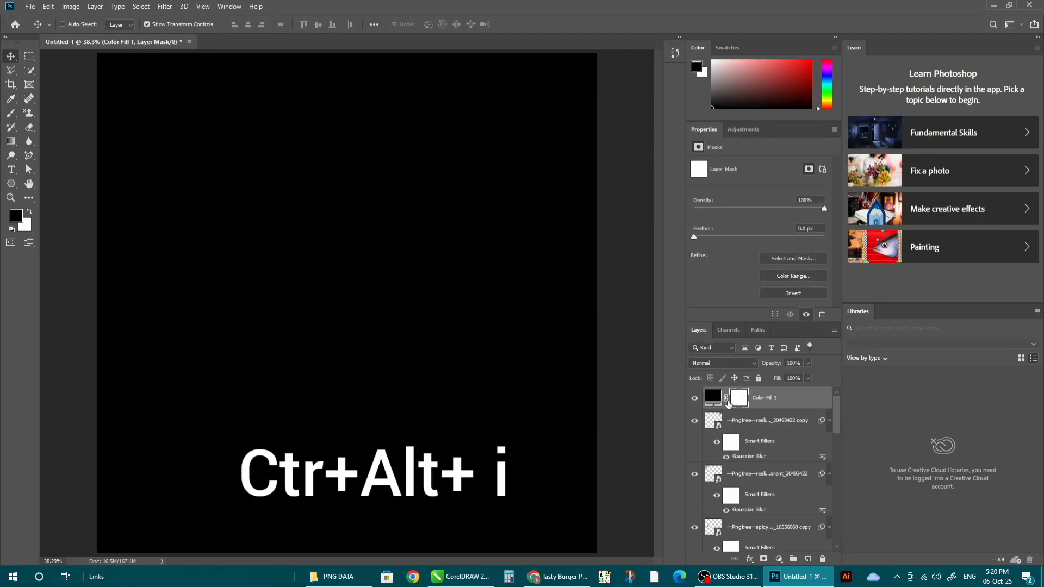
key("ctrl+i")
Darken the poster's edges by painting white on the fill layer's mask with a soft 2200-pixel brush at 50% opacity and 19% flow.
key("b")
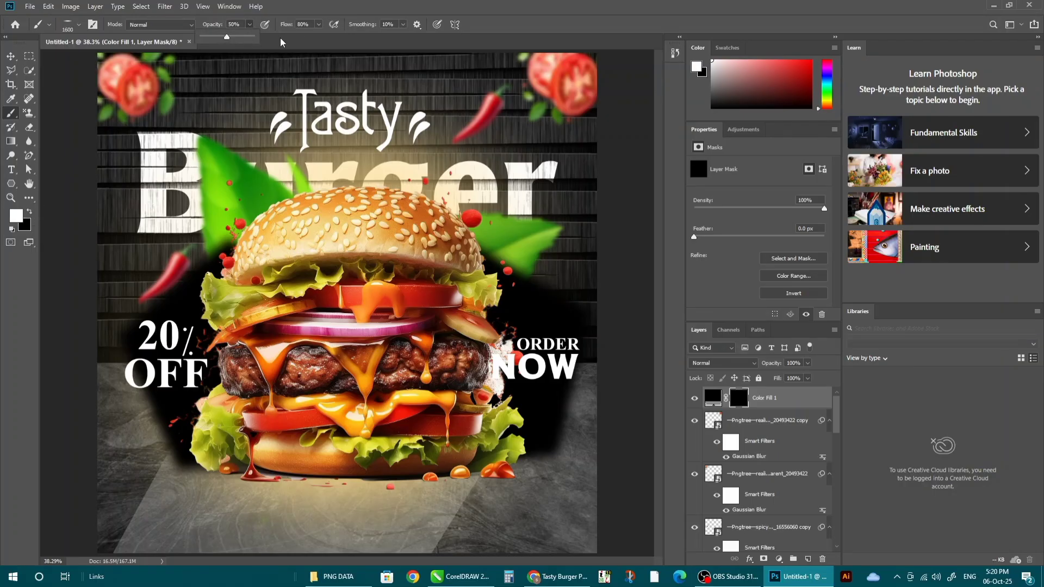
left_click(319, 24)
left_click_drag(286, 44, 288, 48)
scroll(328, 160, "down", 4)
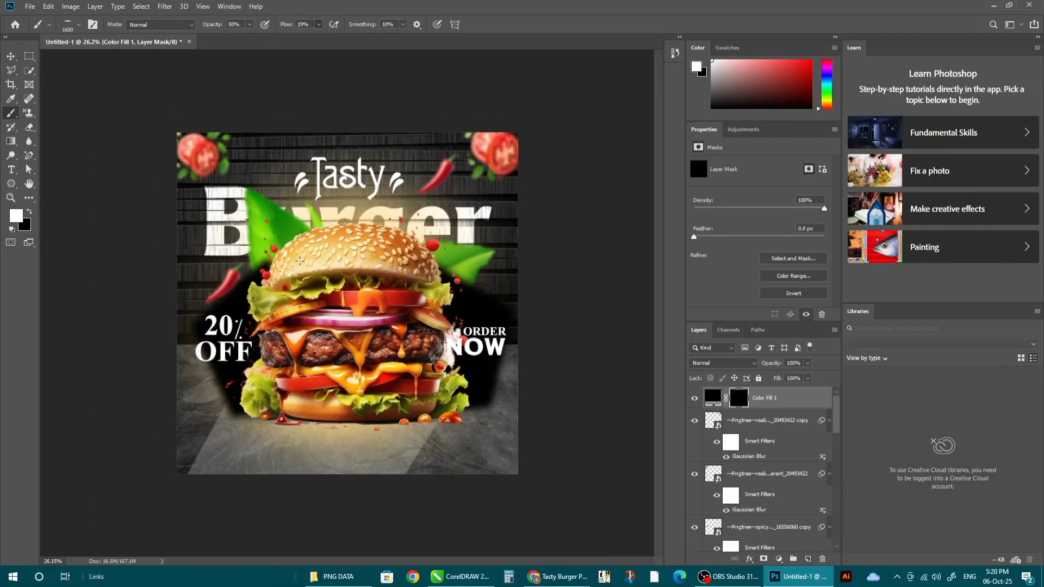
key("]")
left_click_drag(159, 457, 233, 493)
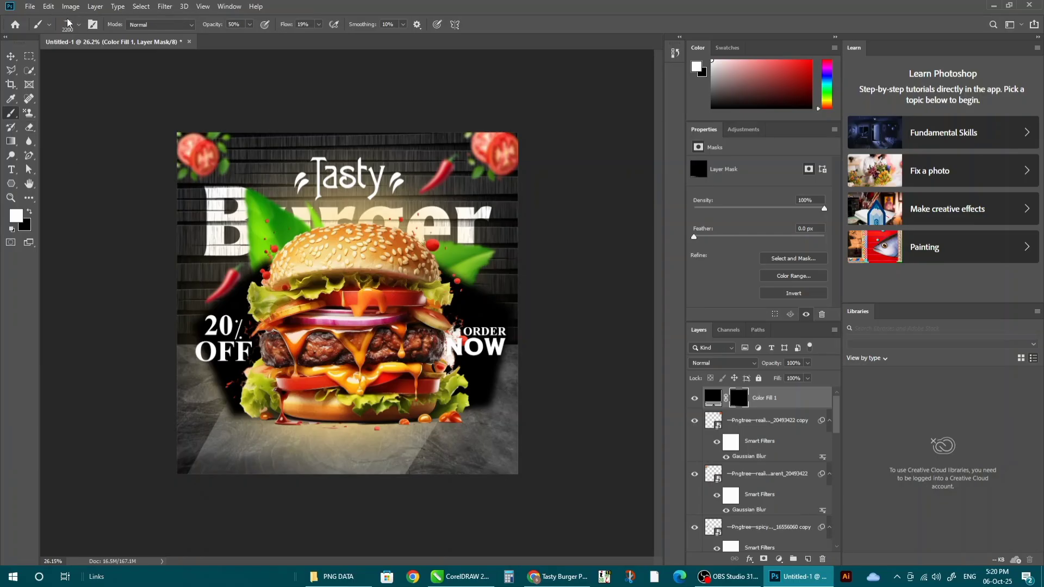
left_click(68, 23)
mouse_move(172, 458)
left_mouse_down()
mouse_move(244, 493)
mouse_move(455, 498)
mouse_move(478, 489)
left_mouse_up()
mouse_move(365, 141)
left_mouse_down()
mouse_move(525, 221)
mouse_move(517, 308)
mouse_move(133, 327)
mouse_move(149, 227)
mouse_move(192, 380)
mouse_move(153, 364)
left_mouse_up()
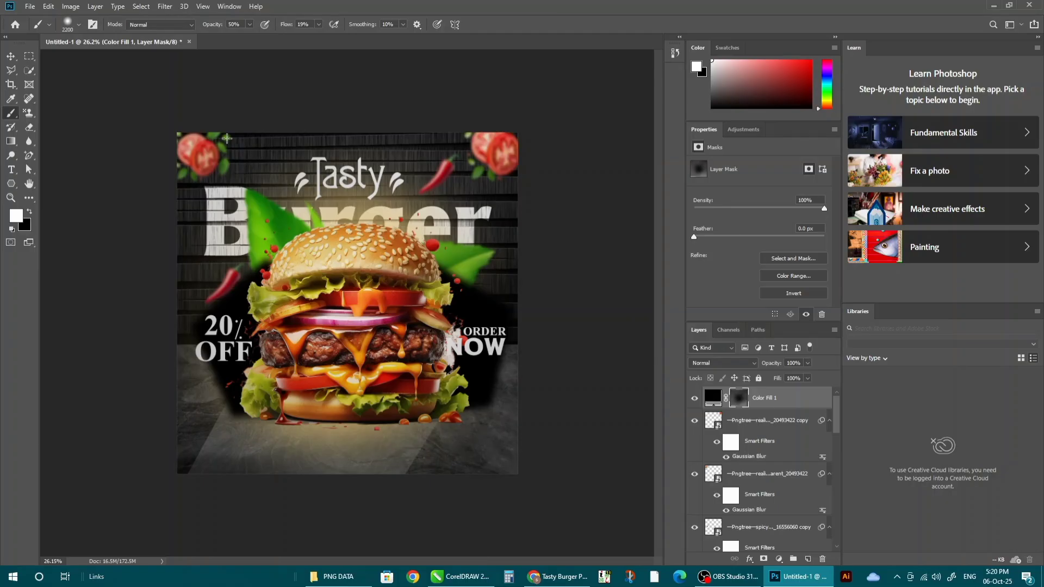
key("v")
left_click(217, 102)
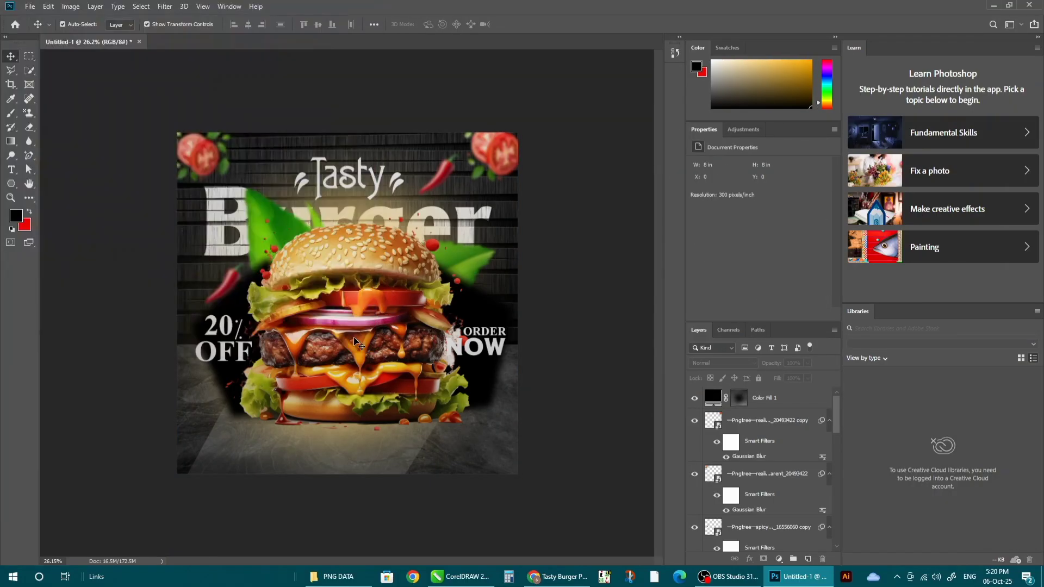
key("ctrl+0")
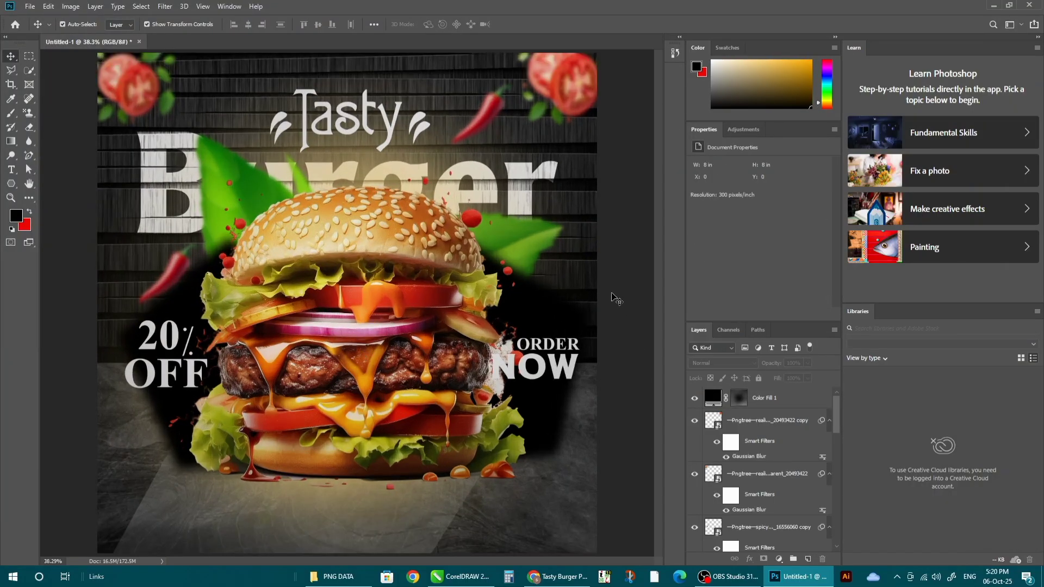
Place the social media icons from Untitled-1 EPS on the Desktop below the burger, scaled to about 2.79 in wide.
left_click(338, 576)
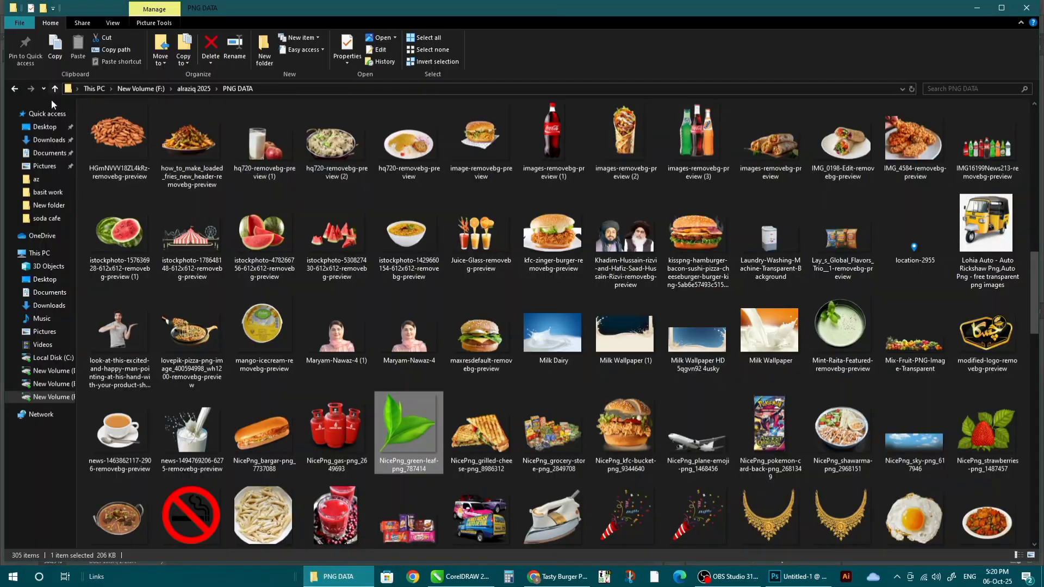
left_click(46, 128)
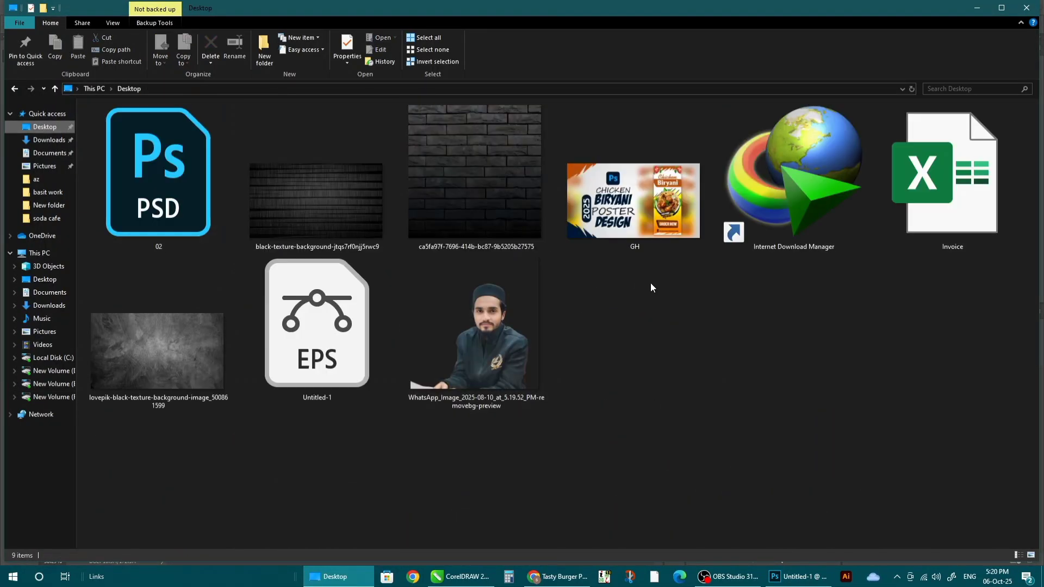
left_click_drag(321, 332, 422, 499)
left_click_drag(615, 434, 455, 472)
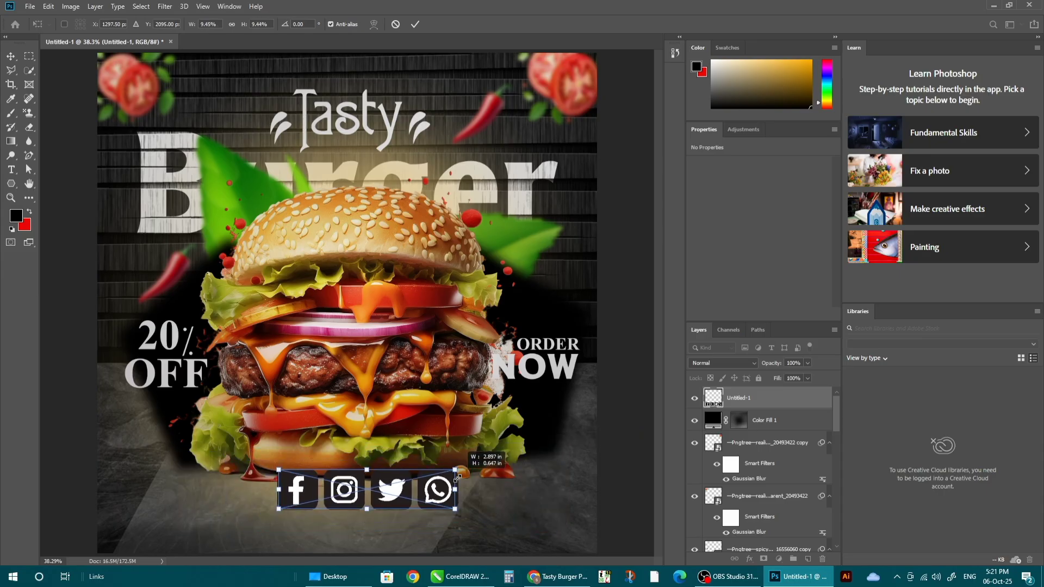
left_click_drag(381, 495, 354, 481)
key("Return")
Align the social media icons to the canvas and center them horizontally below the burger.
scroll(475, 390, "down", 1)
left_click(374, 24)
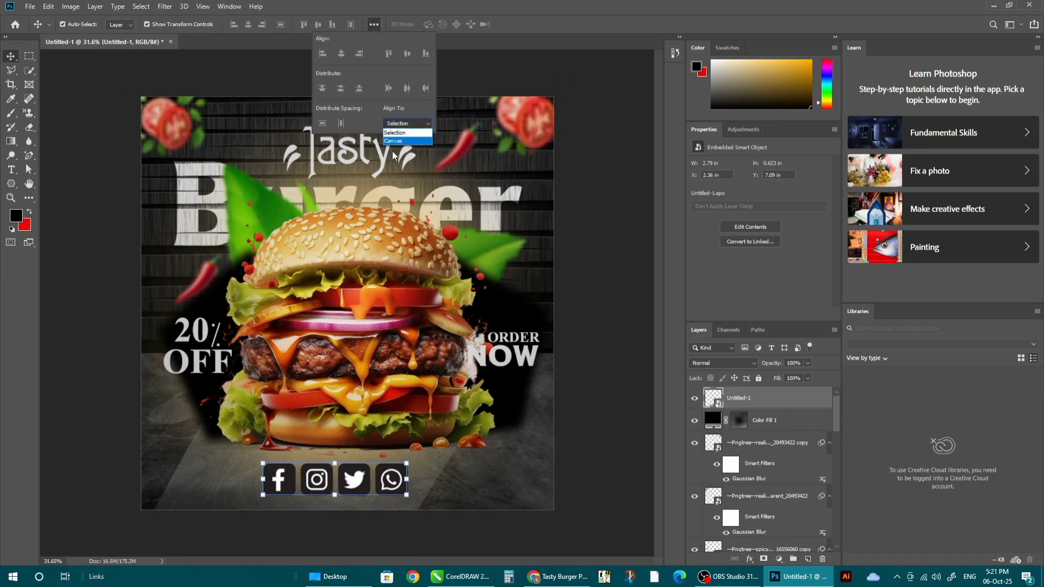
left_click(394, 140)
left_click(248, 24)
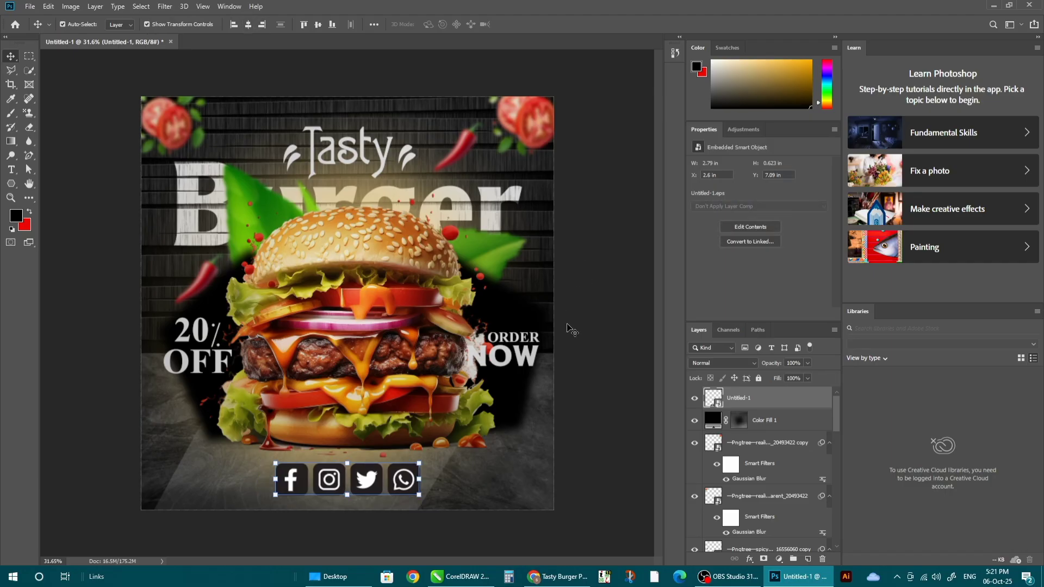
left_click(594, 326)
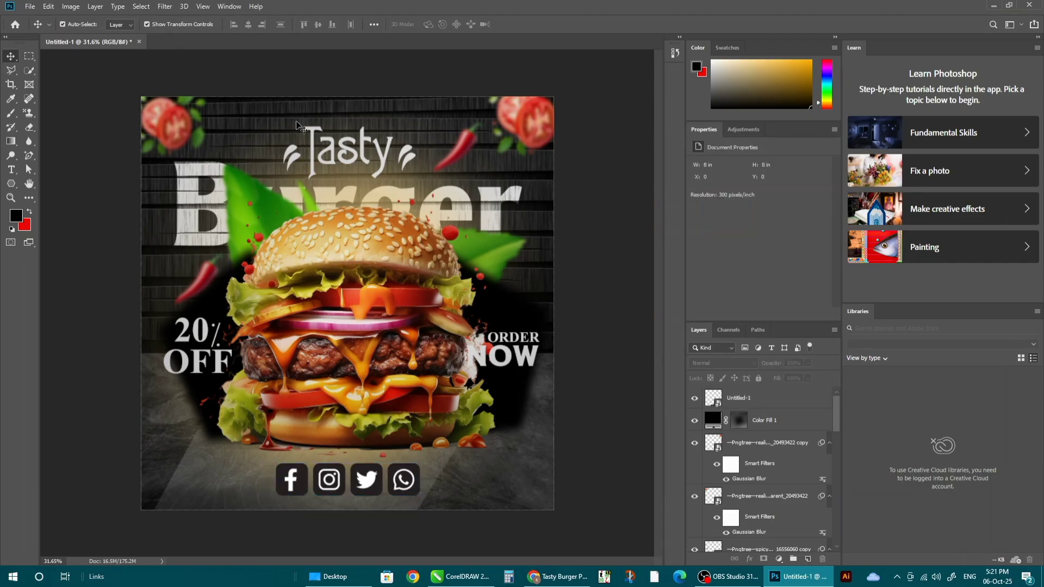
left_click(468, 171)
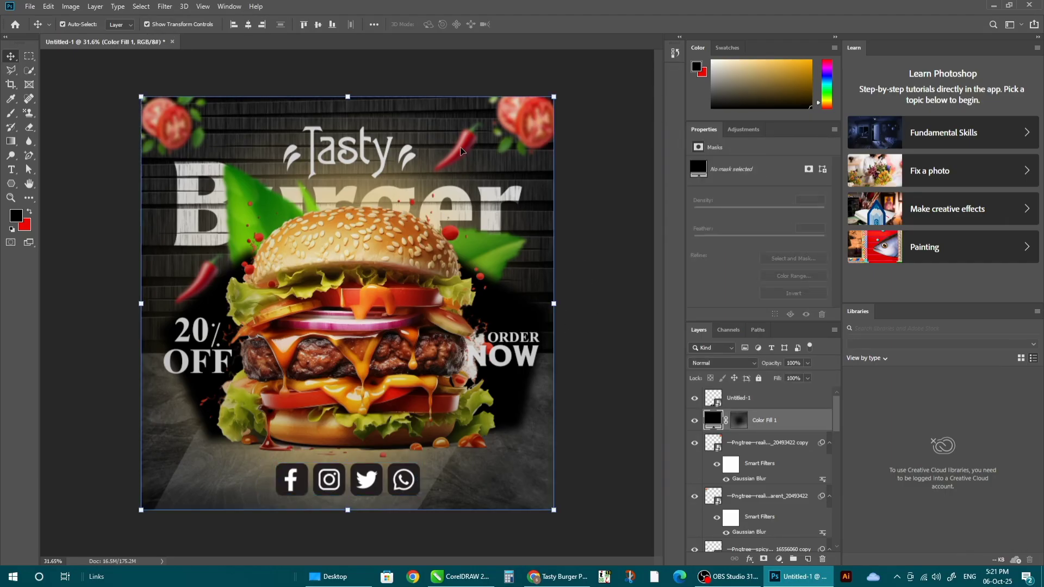
left_click(566, 226)
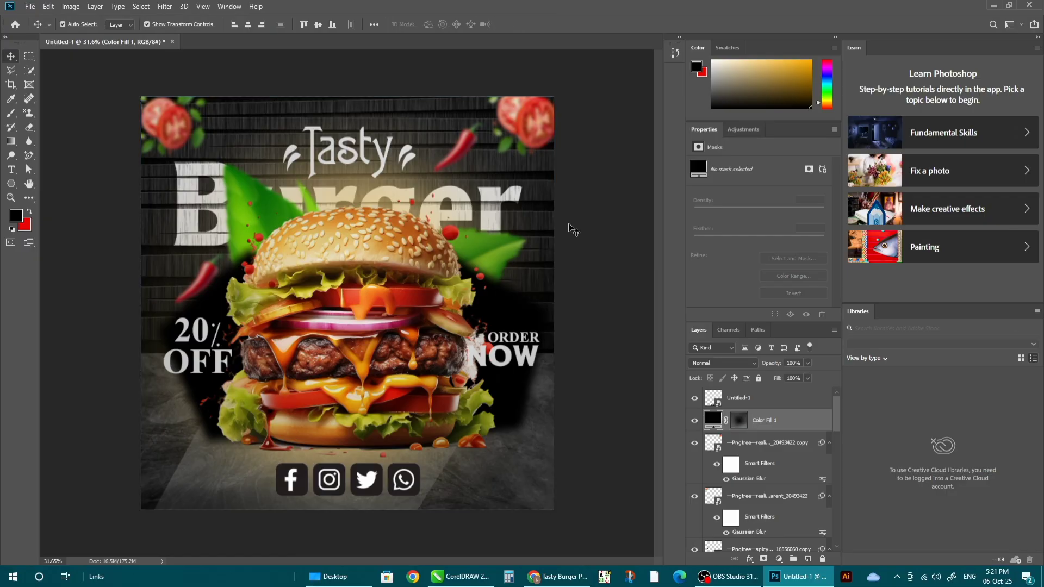
scroll(755, 475, "down", 2)
scroll(766, 473, "down", 1)
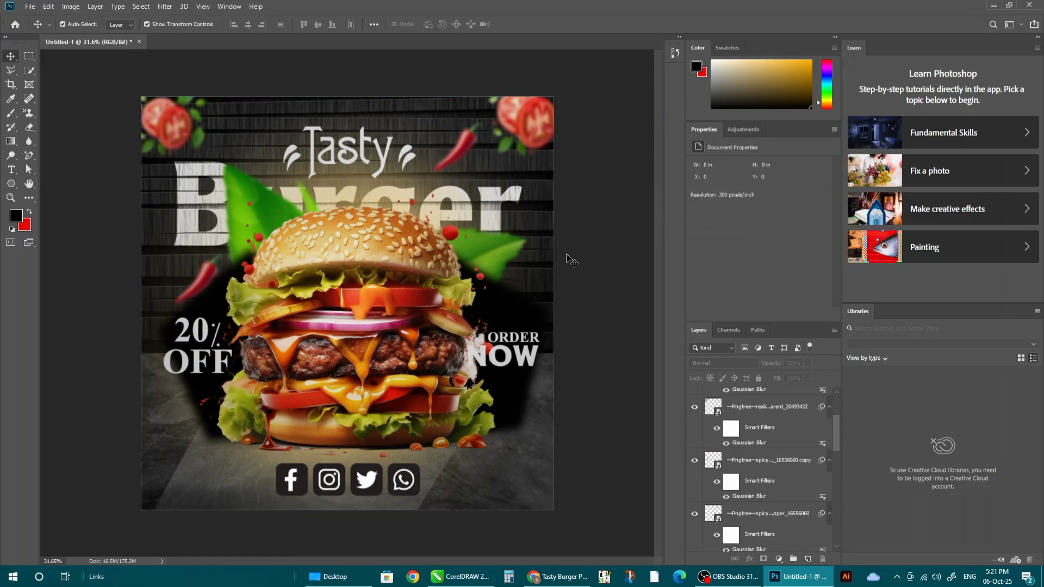
key("ctrl+0")
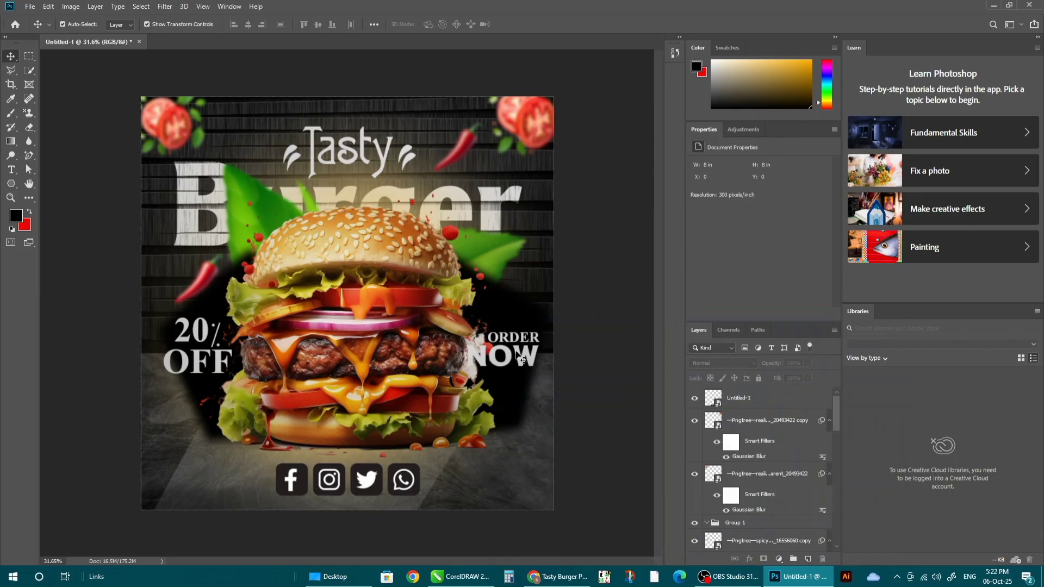
Rotate the ORDER and NOW text layers together about 90° counterclockwise so they read vertically beside the burger.
left_click(513, 338)
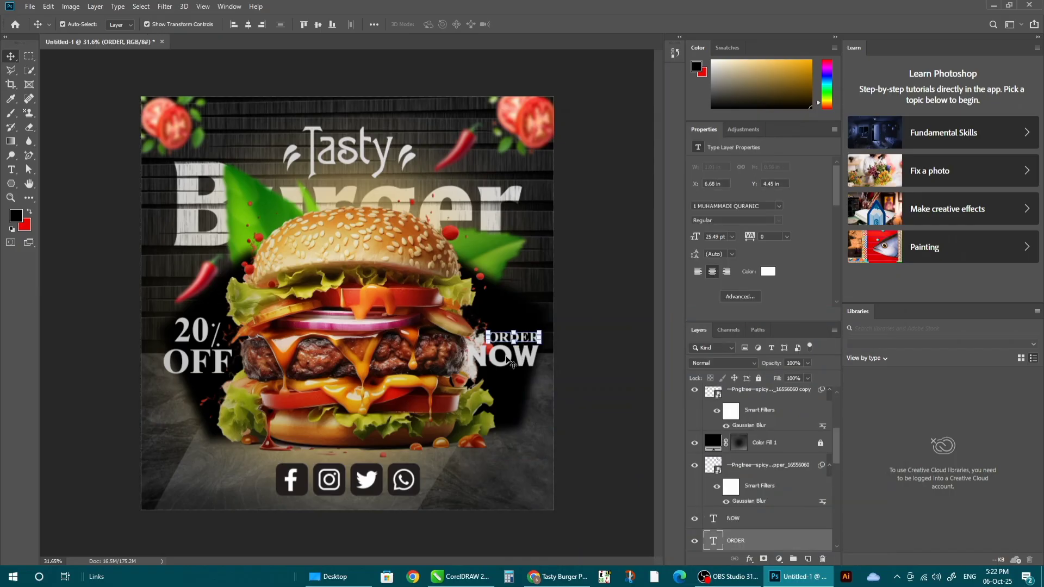
left_click(507, 357, "shift")
left_click_drag(547, 331, 490, 314)
key("Return")
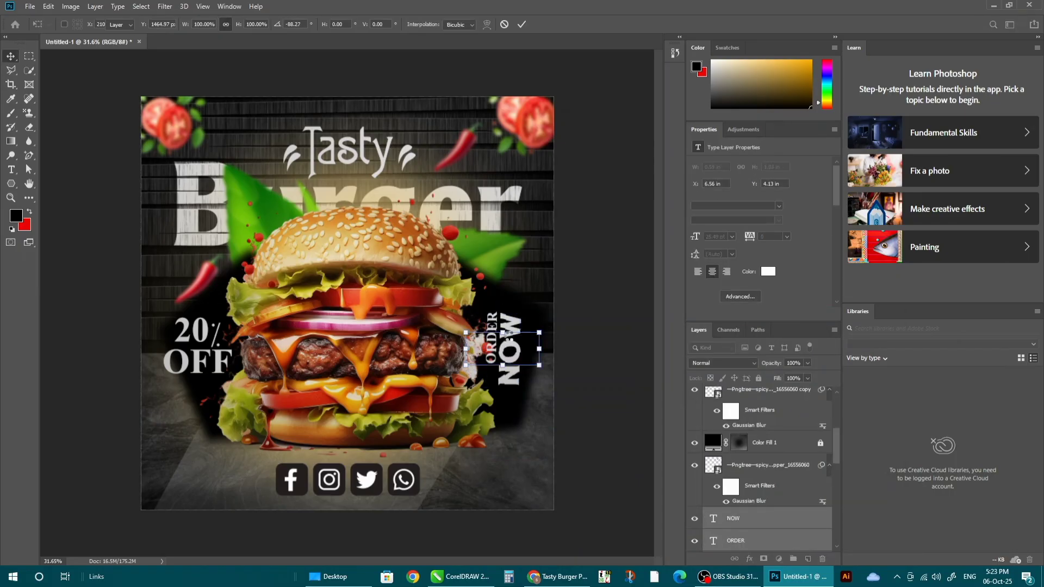
Nudge the rotated ORDER NOW text rightward, away from the burger, to an X position of about 6.7 in.
key("Right")
key("Right")
key("Right")
key("Right")
key("Right")
key("Right")
key("Right")
key("Right")
key("Right")
key("Right")
key("shift+Right")
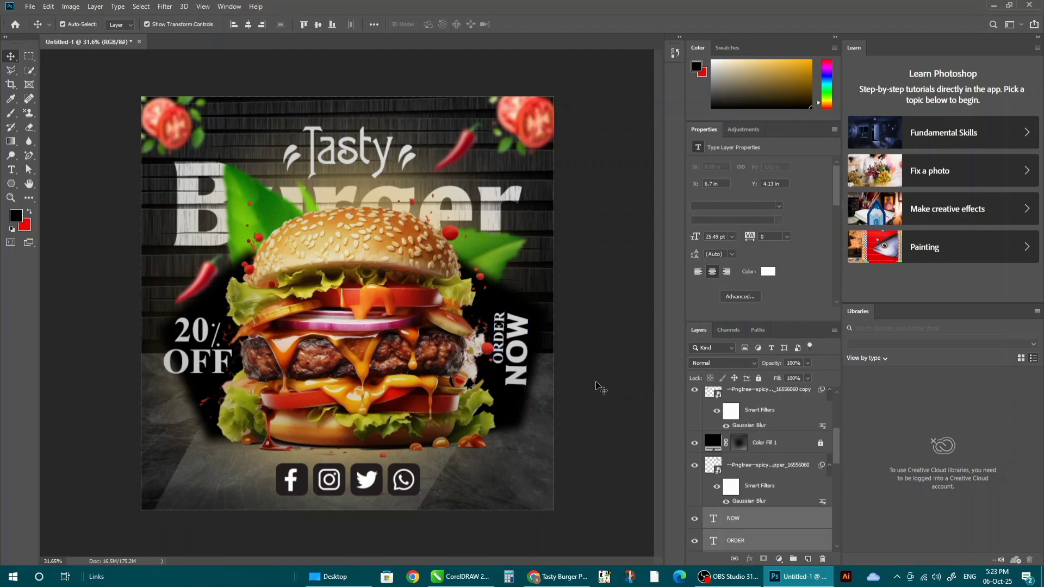
left_click(598, 387)
Rotate the 20% and OFF text layers together about 90° counterclockwise to match the vertical ORDER NOW text.
left_click(203, 348)
key("ctrl+t")
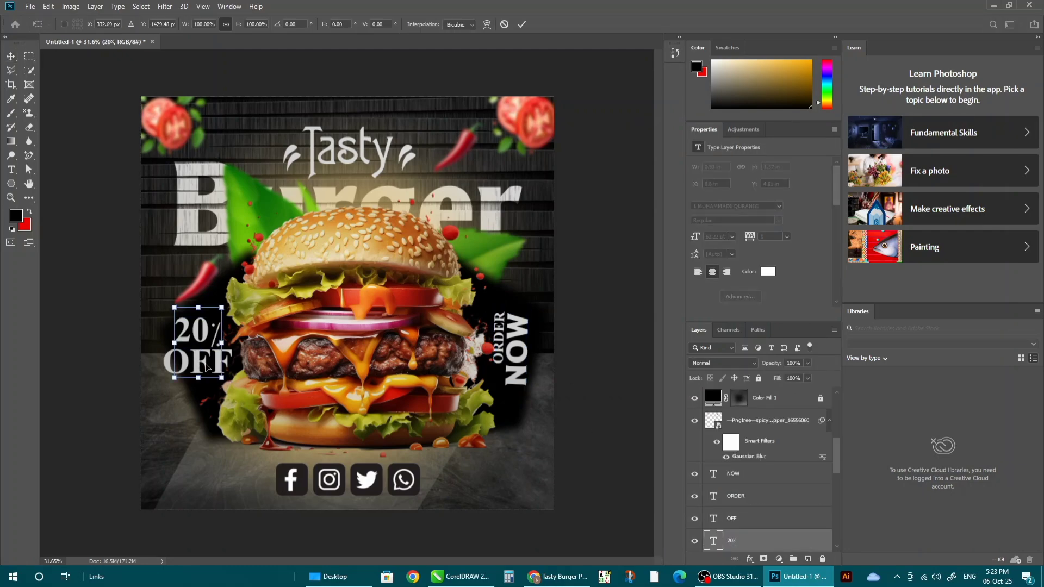
left_click(109, 323)
left_click(171, 367, "shift")
key("ctrl+t")
left_click_drag(237, 315, 168, 306)
key("Return")
left_click(577, 318)
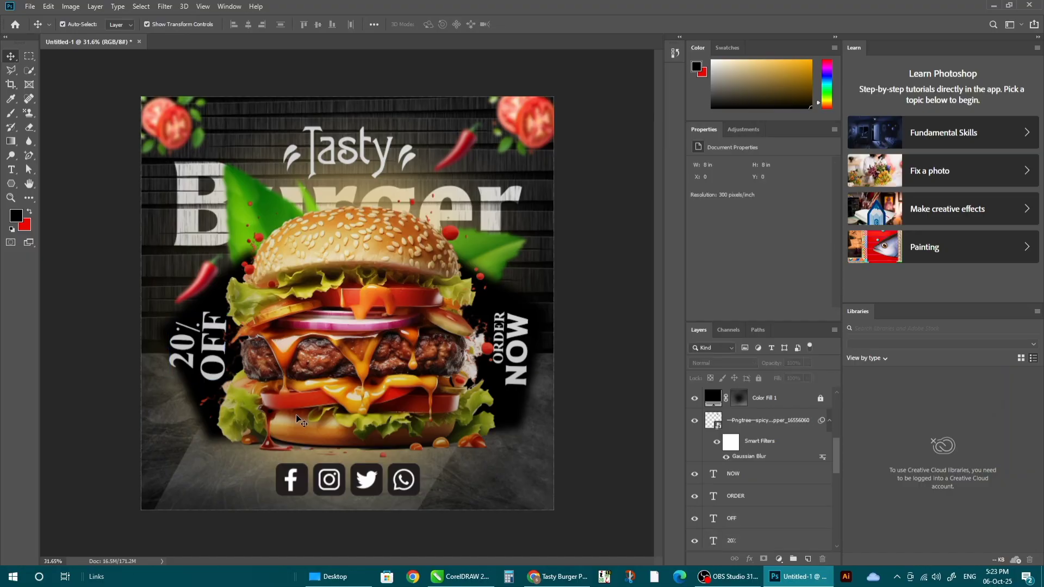
key("z")
key("ctrl+plus")
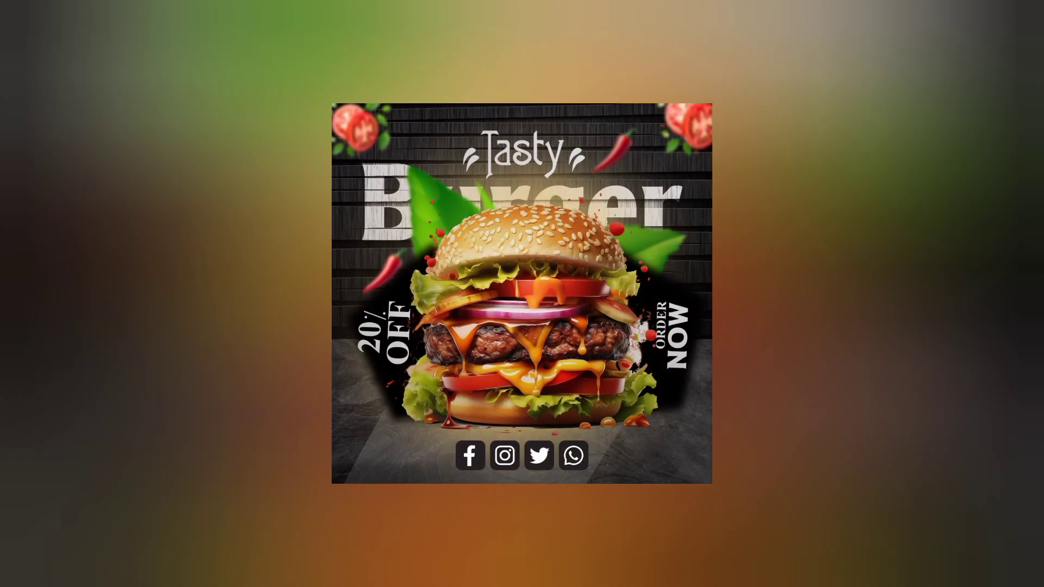